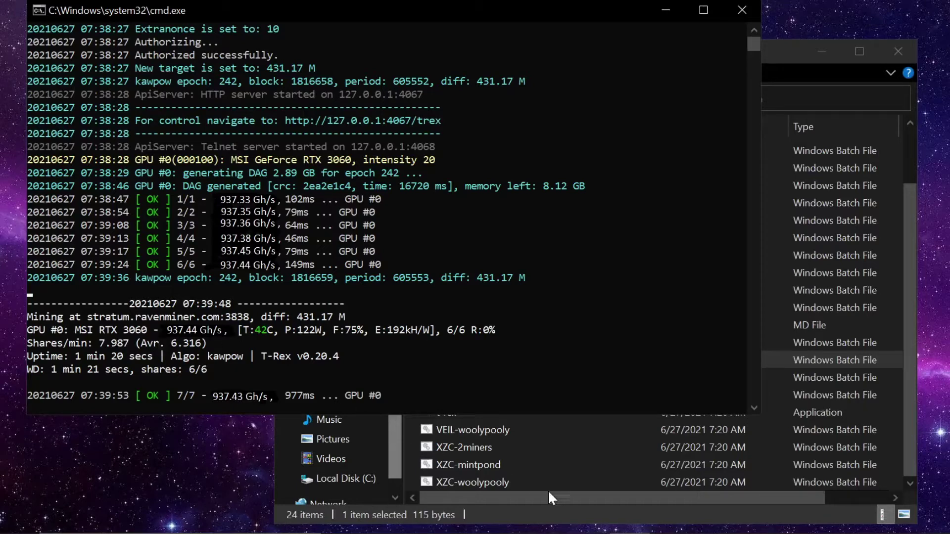
View the Windows Update restart image in Photos and return to the screenshot of the running miner.
scroll(548, 490, down, 2)
mouse_move(594, 530)
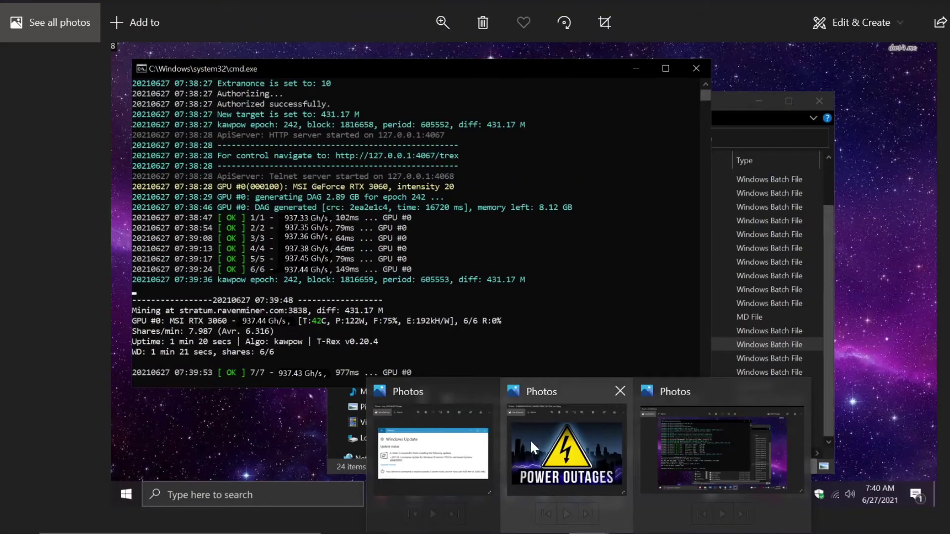
click(430, 448)
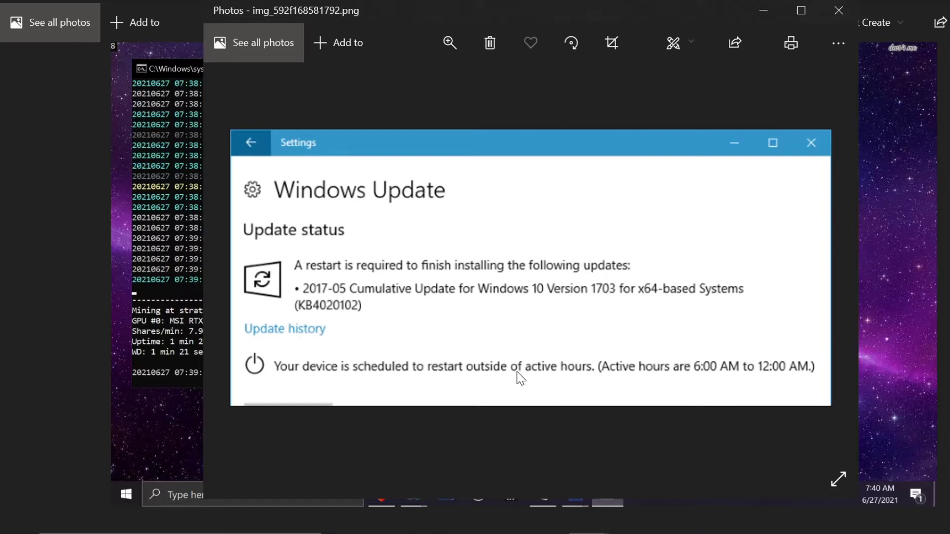
mouse_move(608, 525)
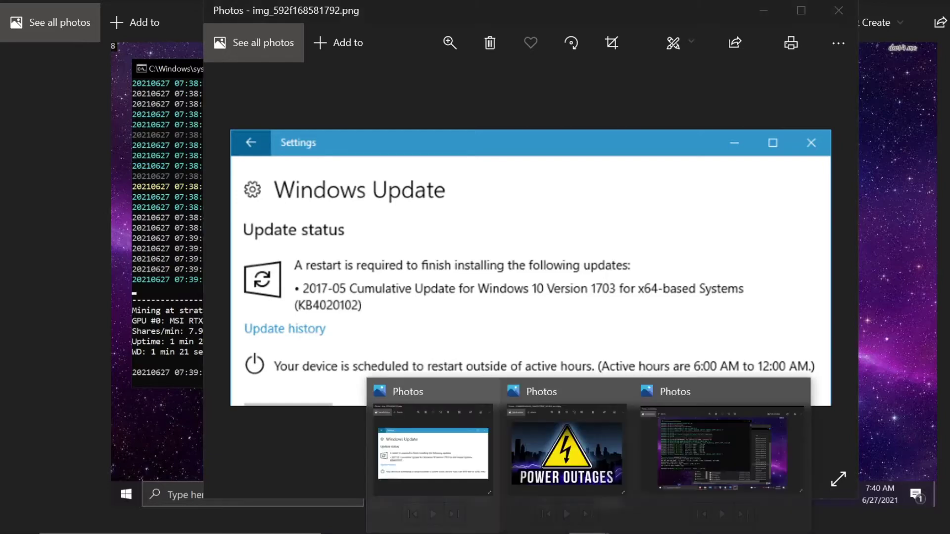
click(693, 470)
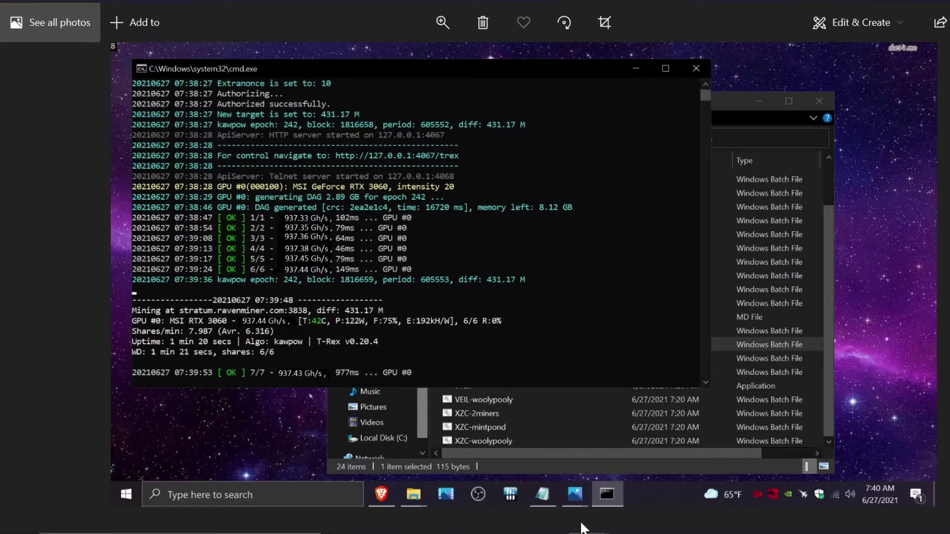
View the power outages image and minimize the photo windows to get back to the browser.
mouse_move(583, 527)
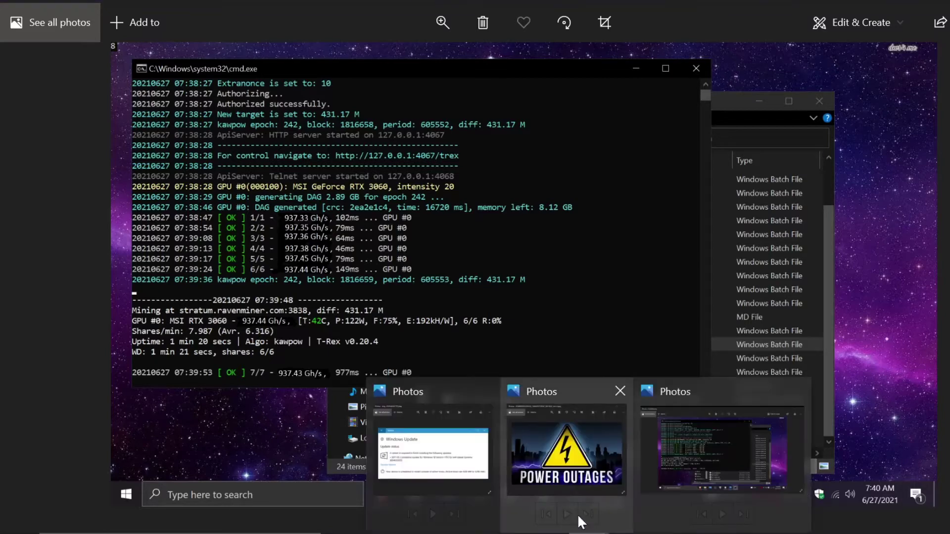
click(463, 477)
mouse_move(486, 509)
click(566, 446)
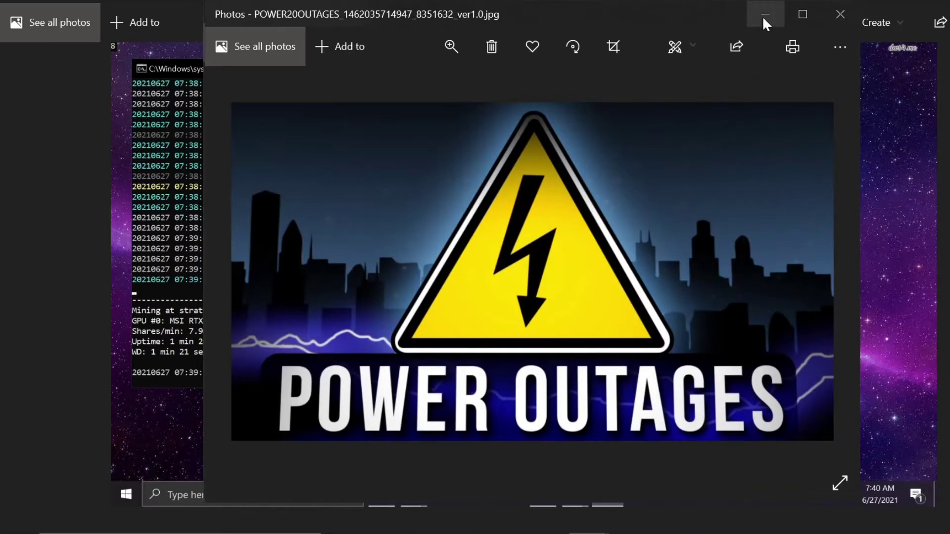
key(Right)
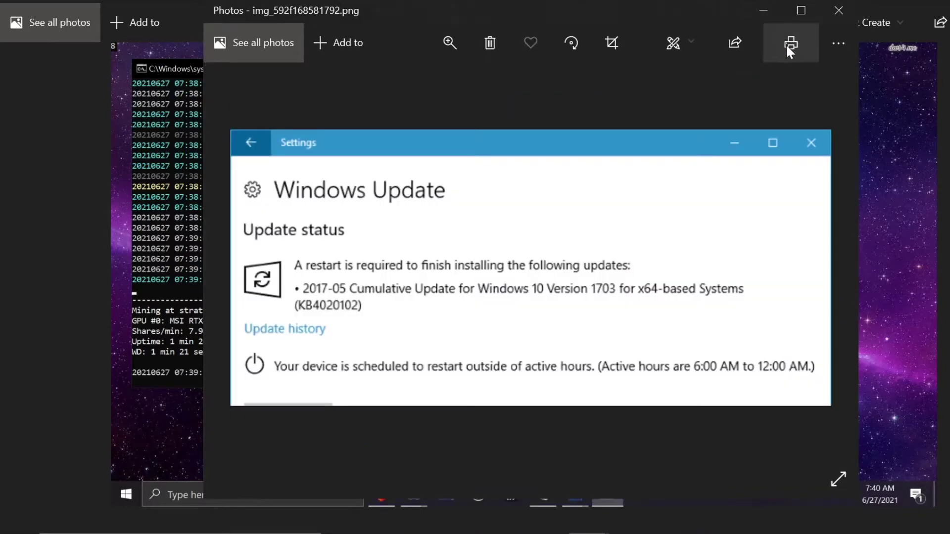
click(770, 11)
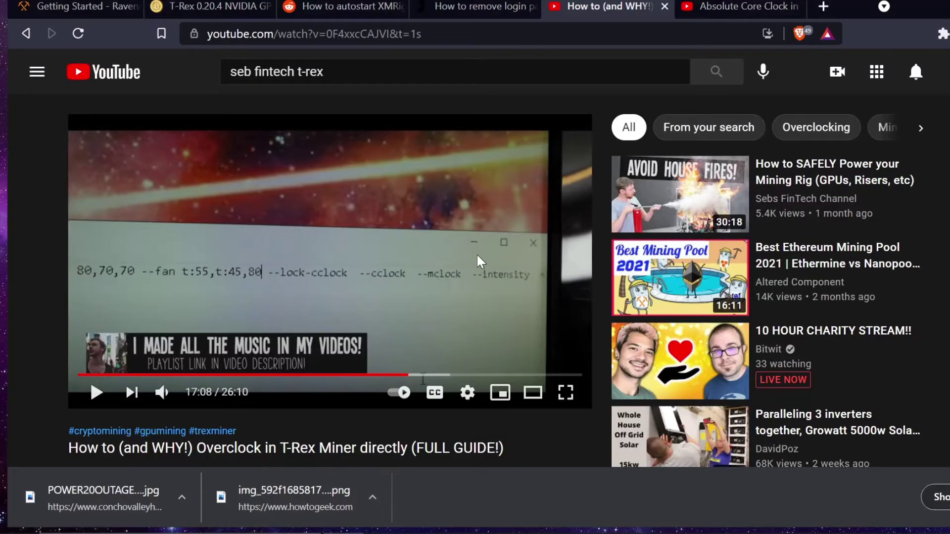
Look over the T-Rex Miner overclocking guide video page and switch to the Absolute Core Clock video.
scroll(422, 274, down, 3)
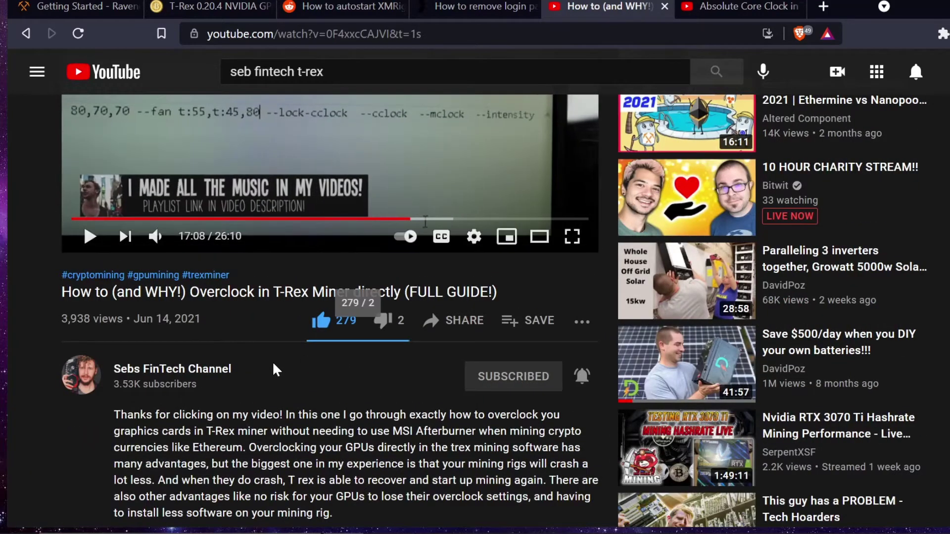
scroll(238, 373, down, 2)
scroll(203, 384, up, 2)
scroll(203, 383, up, 2)
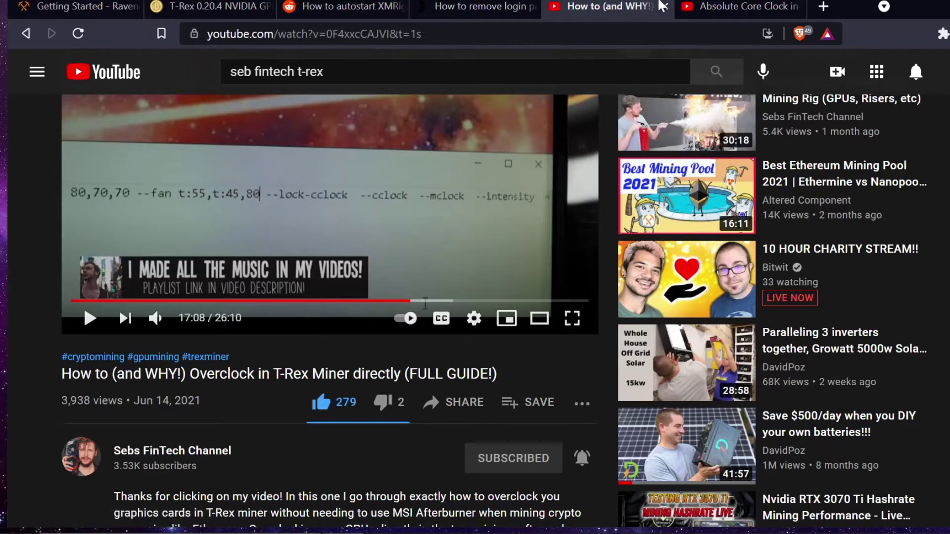
click(709, 6)
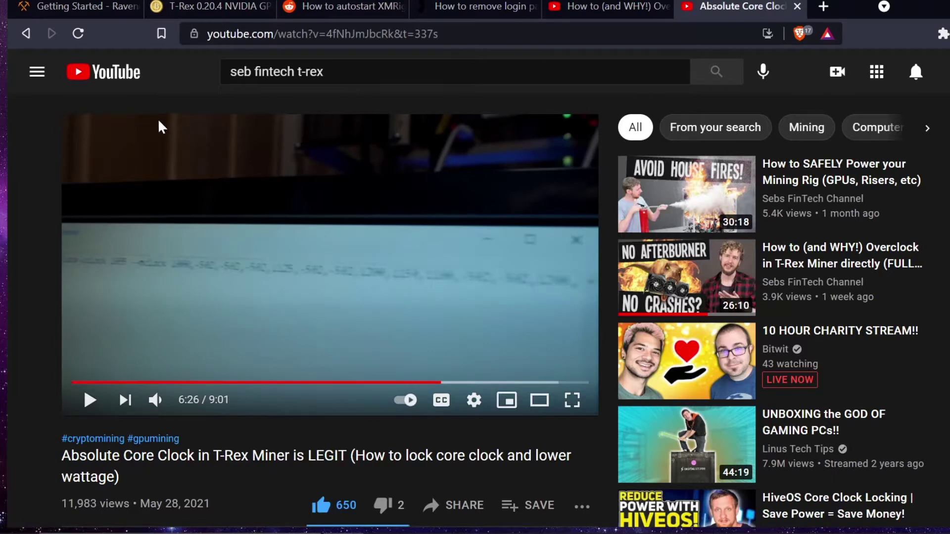
Look at the Ethermine and Flypool Ravencoin pool pages, and examine Ravencoin's connection details and Windows NVIDIA mining software.
click(101, 10)
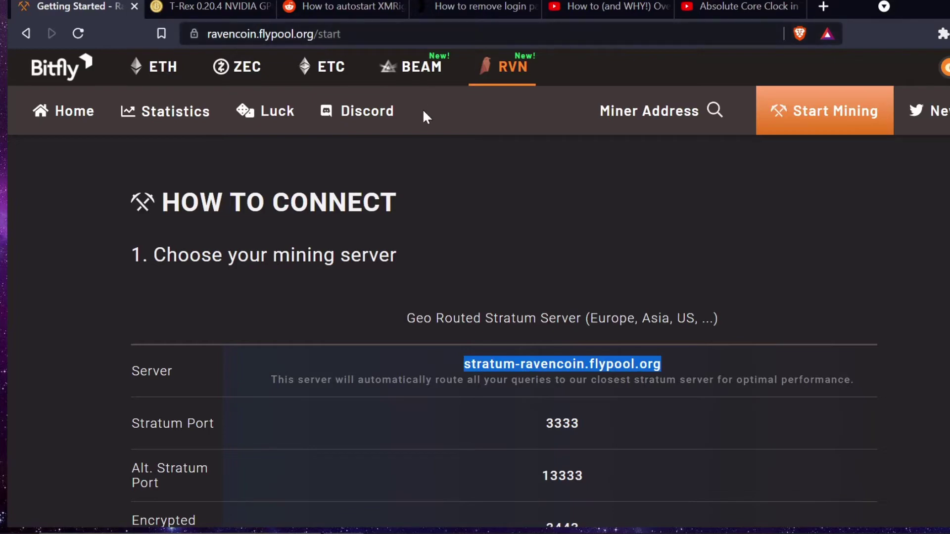
click(162, 66)
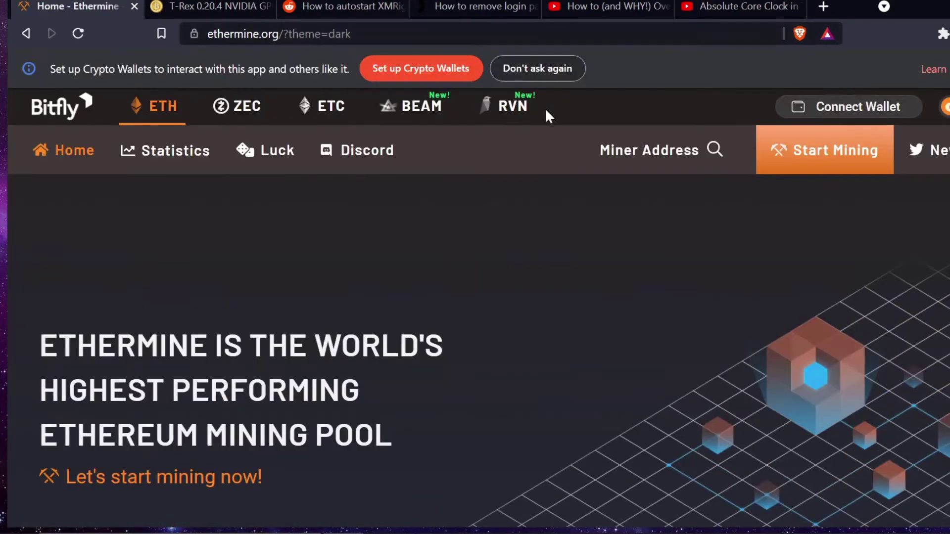
click(515, 110)
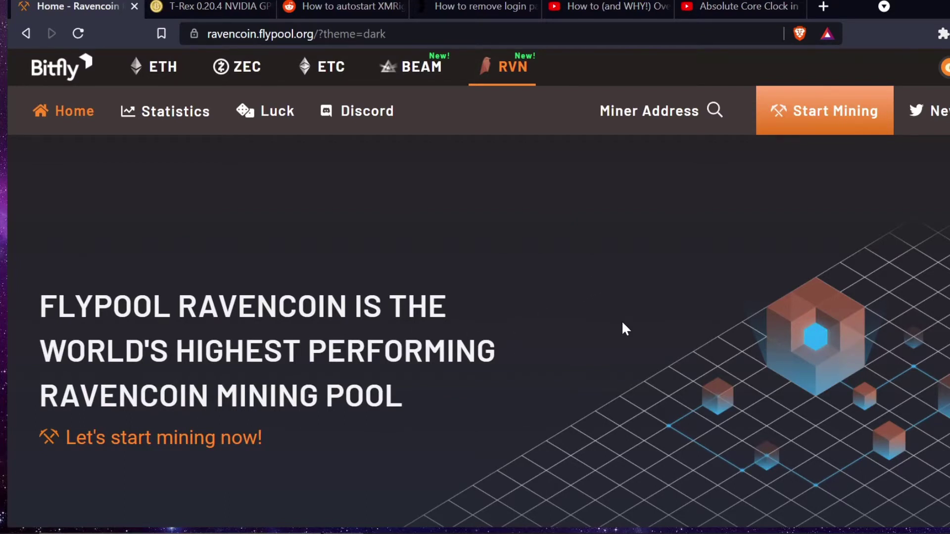
click(801, 127)
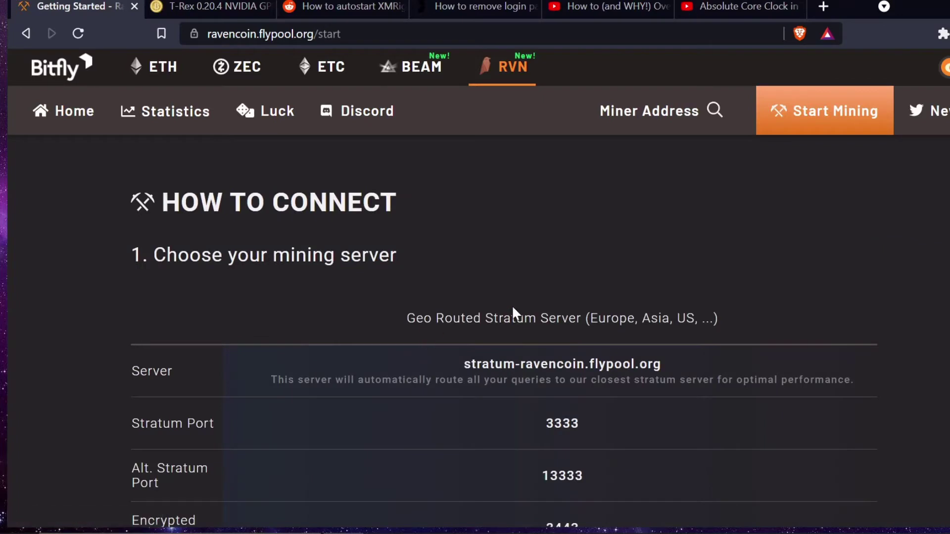
scroll(513, 312, down, 2)
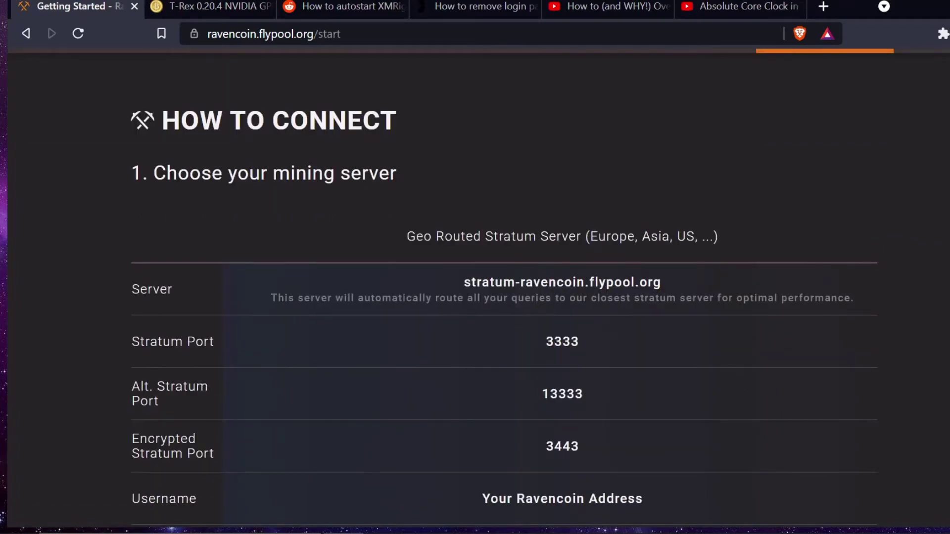
scroll(462, 282, down, 7)
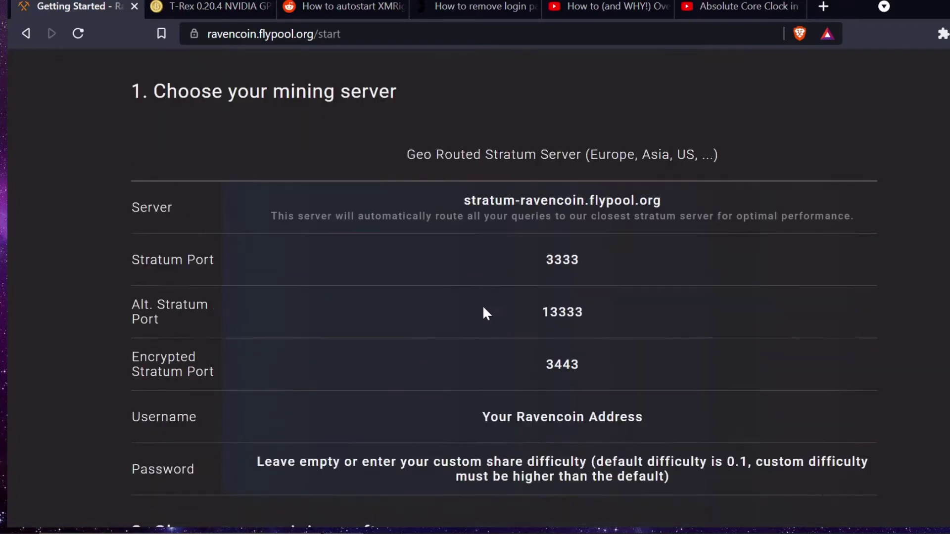
scroll(293, 401, down, 4)
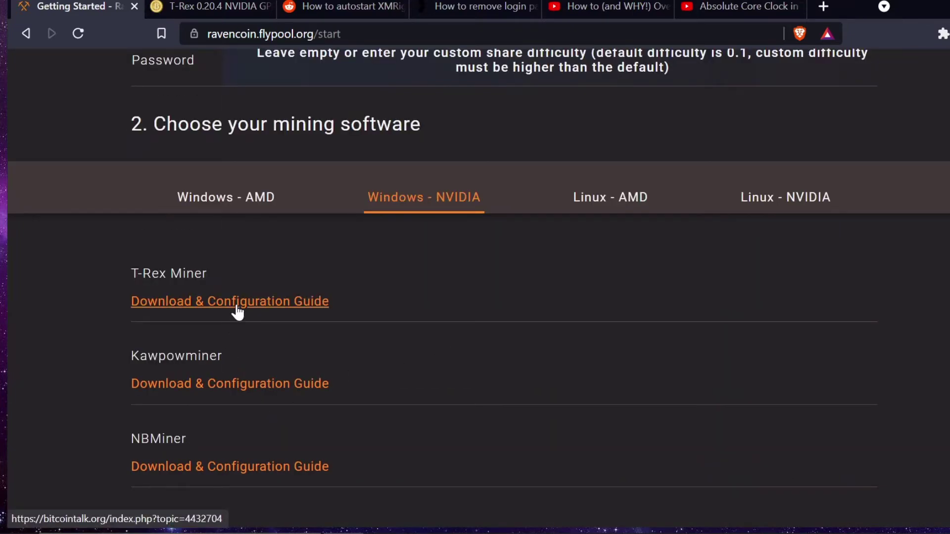
Find the T-Rex 0.20.4 download links in the Bitcoin Forum thread.
click(198, 7)
scroll(271, 346, up, 15)
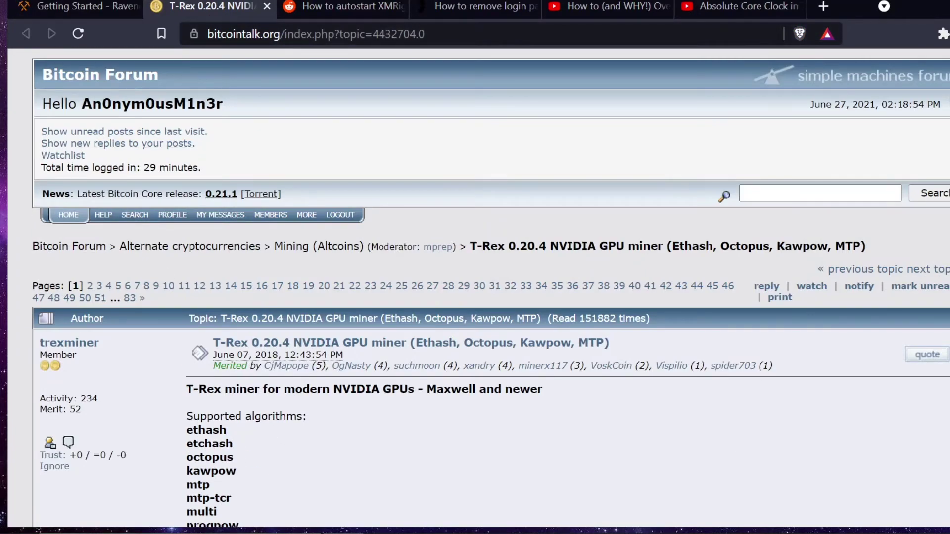
scroll(381, 267, down, 13)
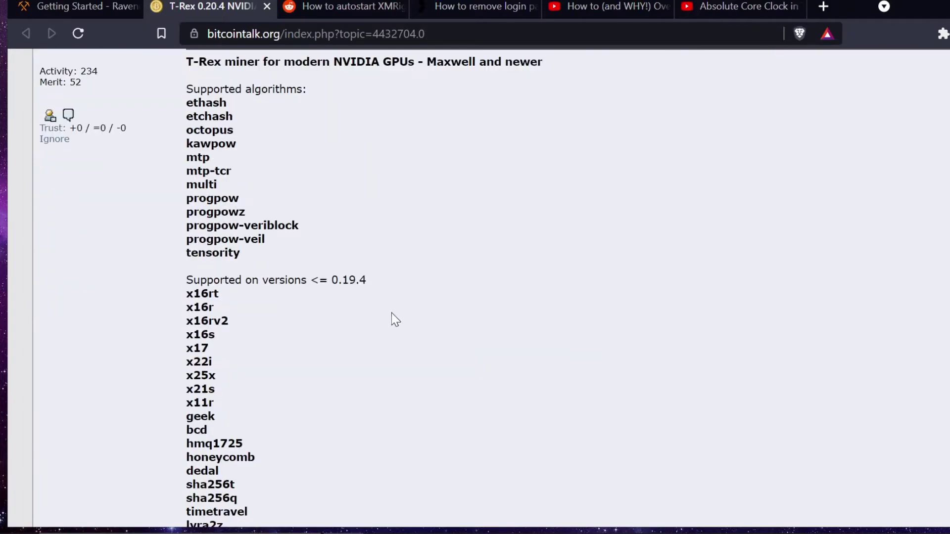
scroll(337, 367, down, 3)
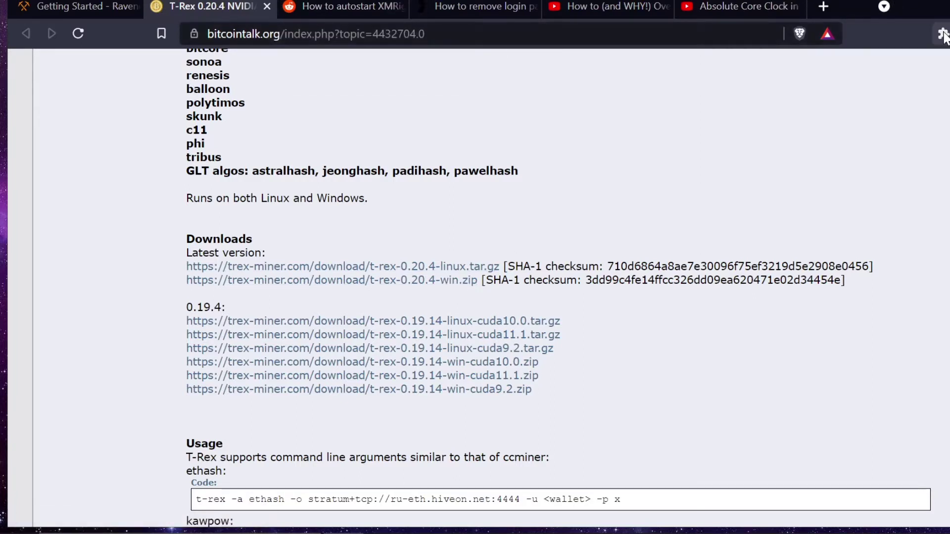
Bring up the t-rex-0.20.4-win folder in File Explorer and check the run options of the RVN-ravenminer batch file.
click(946, 4)
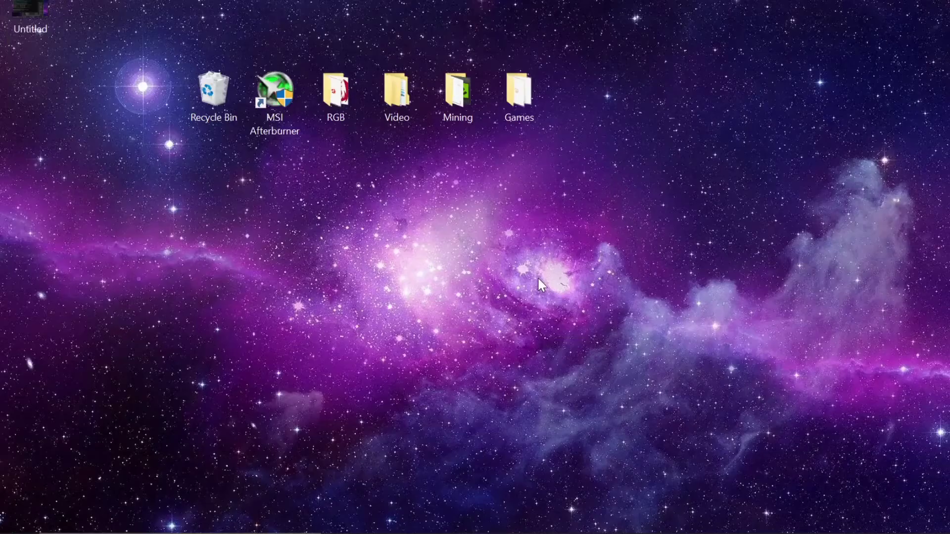
mouse_move(425, 533)
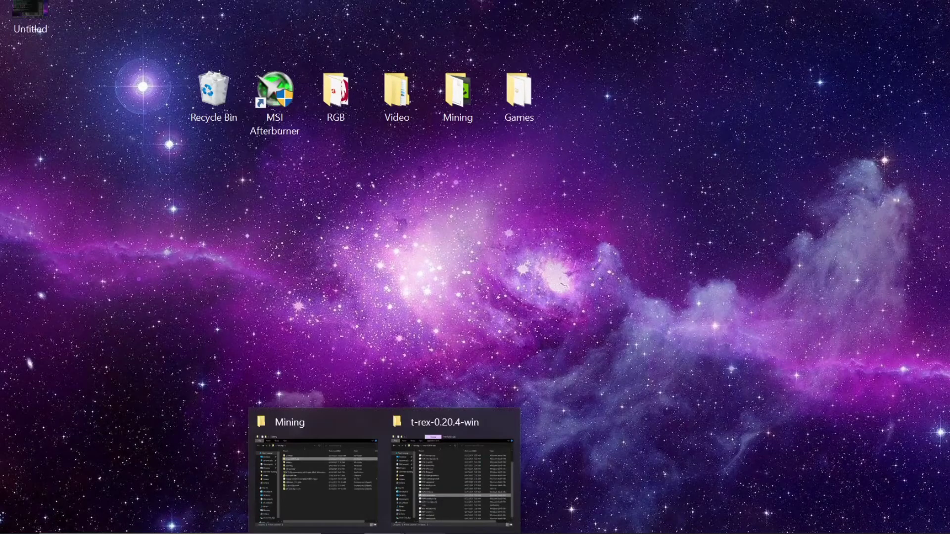
click(426, 483)
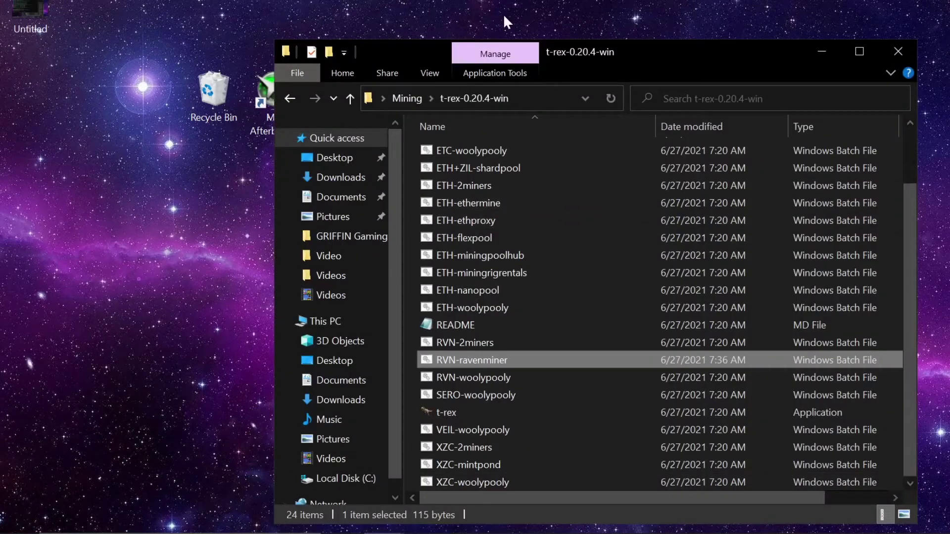
right_click(483, 360)
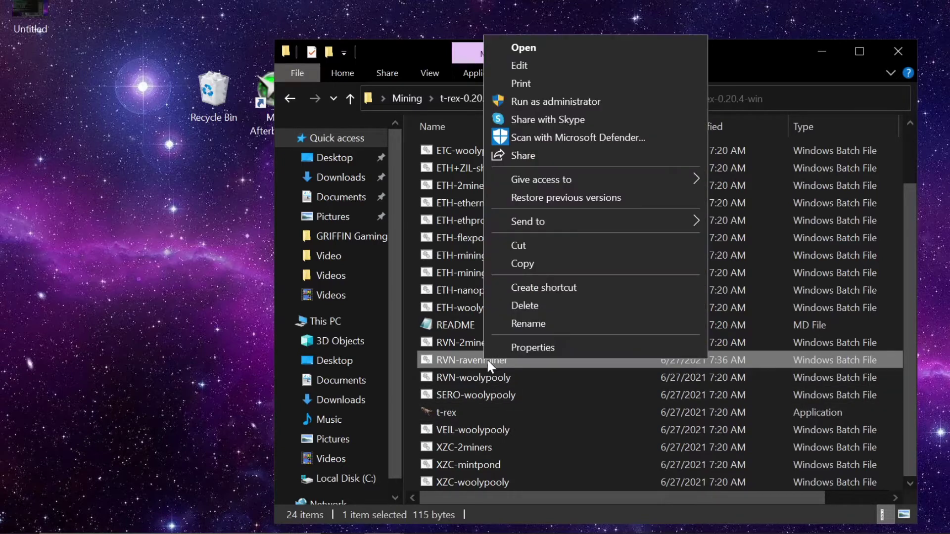
click(543, 103)
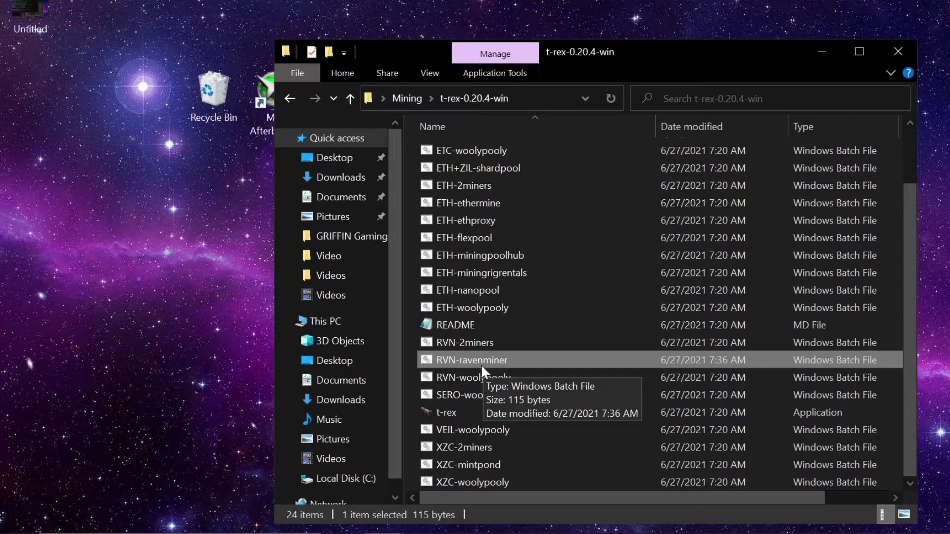
Set the t-rex application to always run as an administrator in its compatibility properties.
click(457, 413)
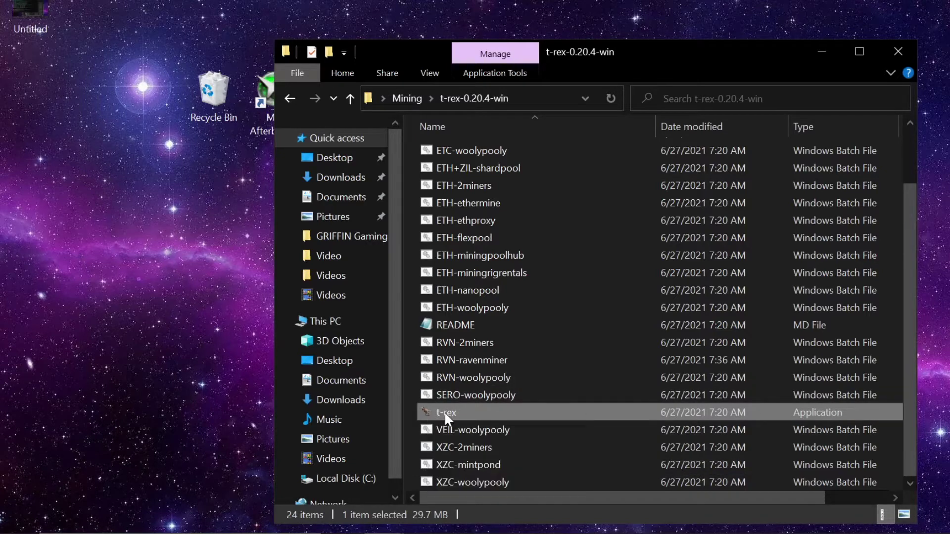
right_click(445, 415)
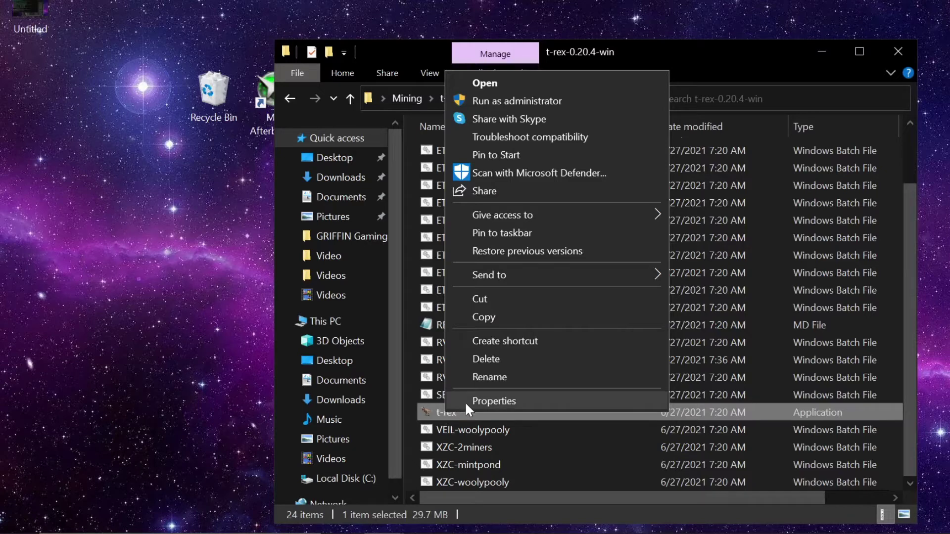
click(466, 402)
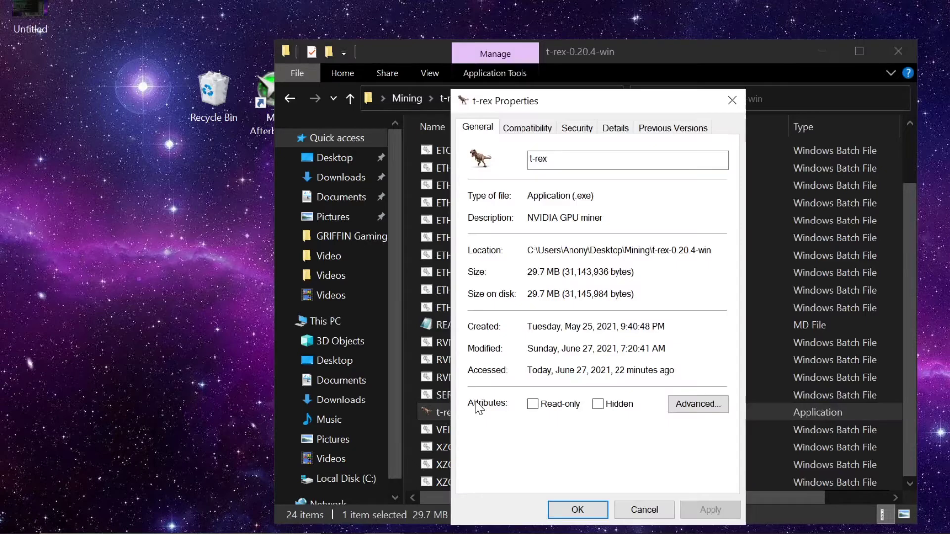
click(548, 124)
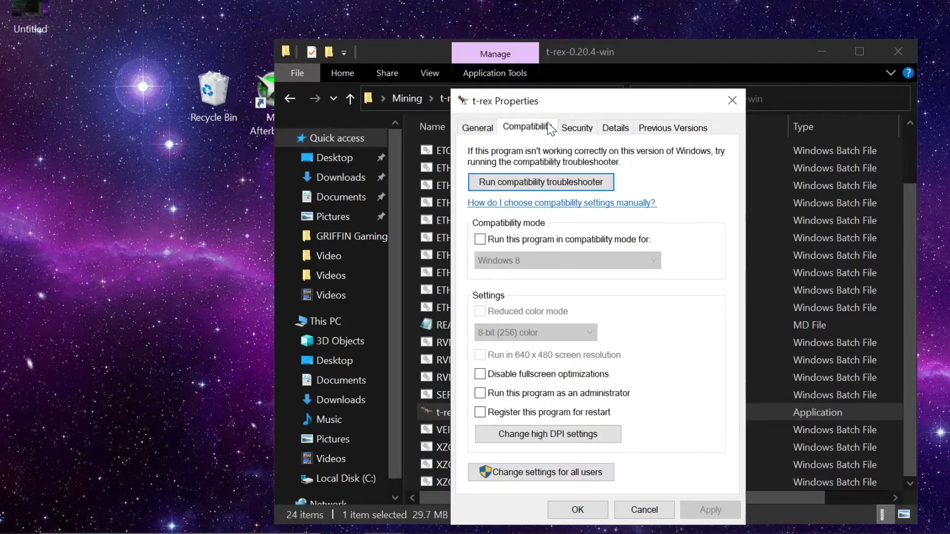
click(483, 394)
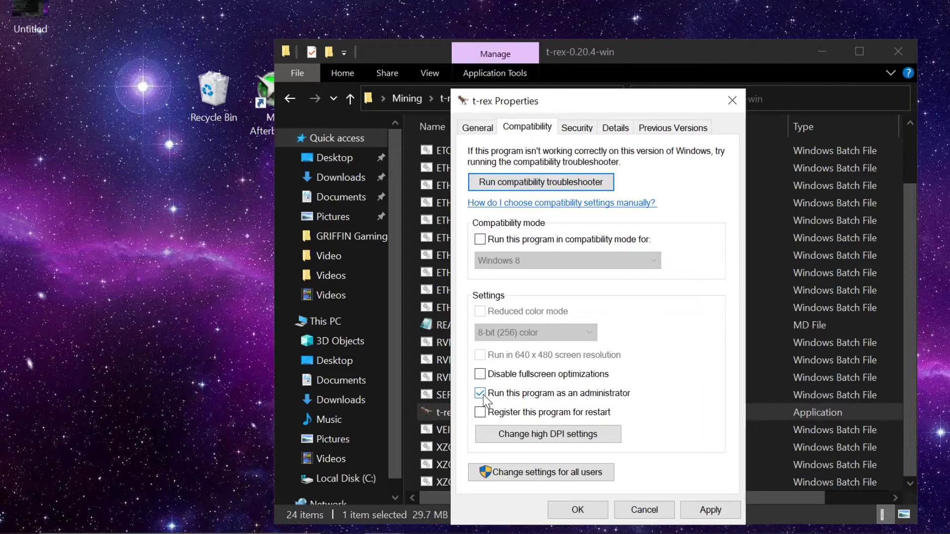
click(721, 512)
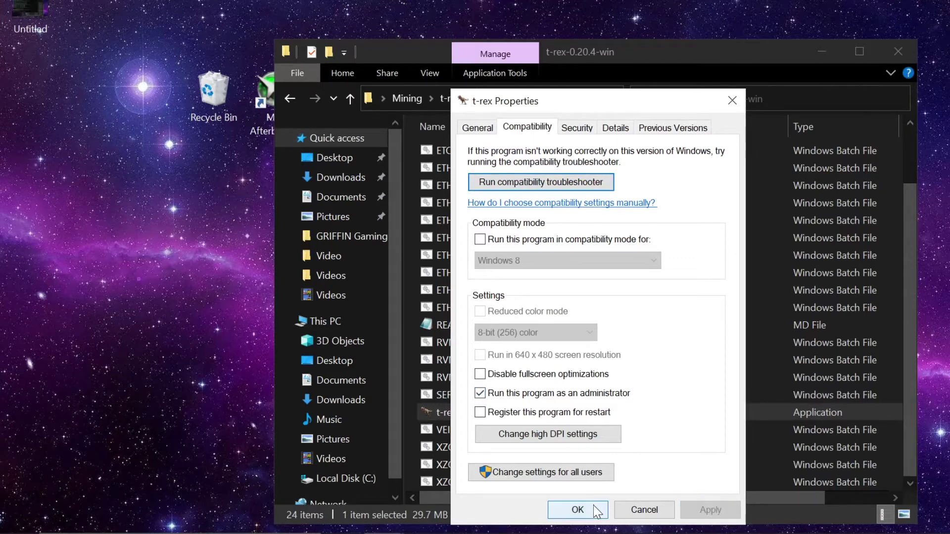
click(577, 510)
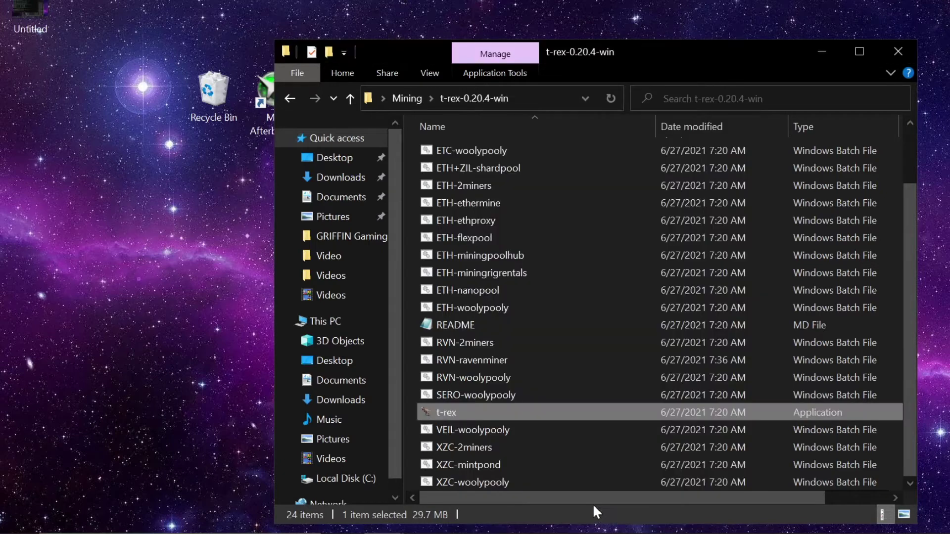
Launch the miner with the RVN-ravenminer batch file.
click(510, 358)
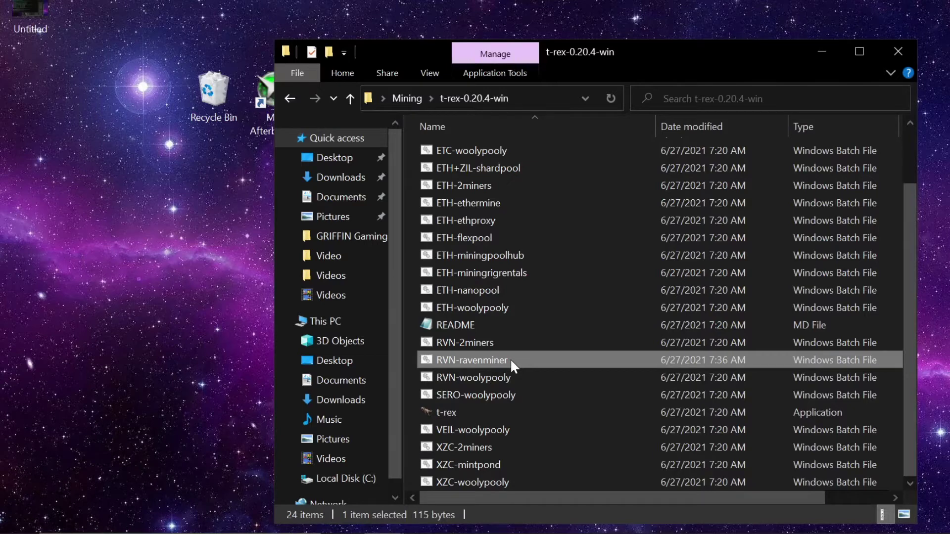
double_click(510, 358)
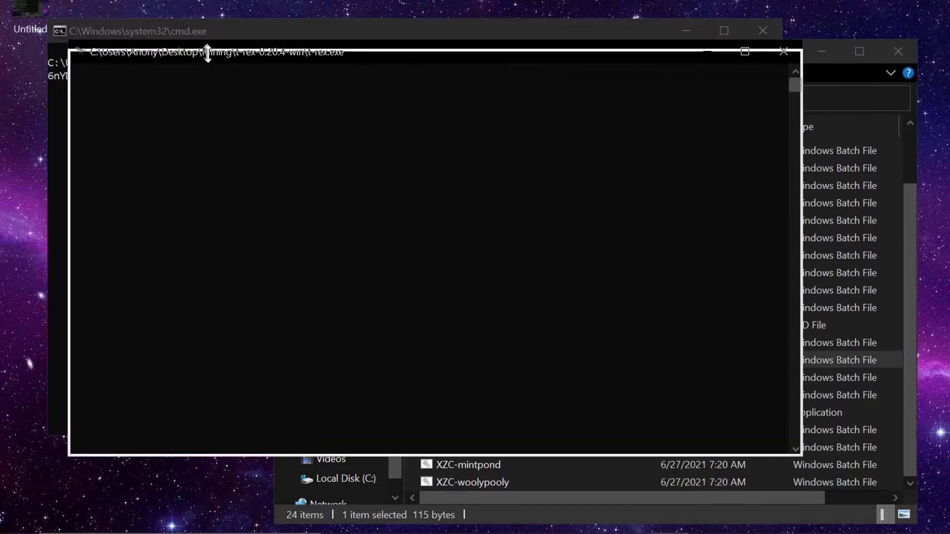
Examine the launch command in the command prompt window alongside the t-rex miner output.
drag(367, 96, 367, 97)
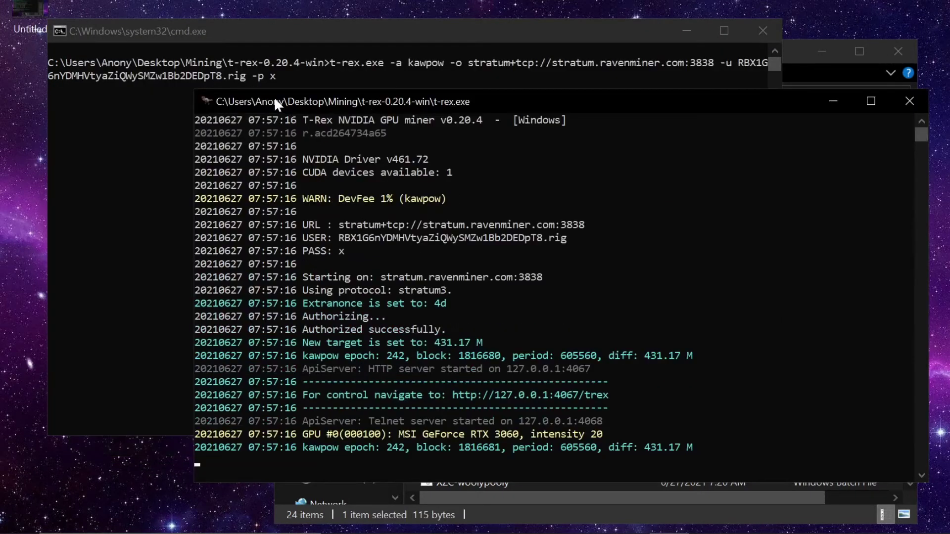
click(221, 31)
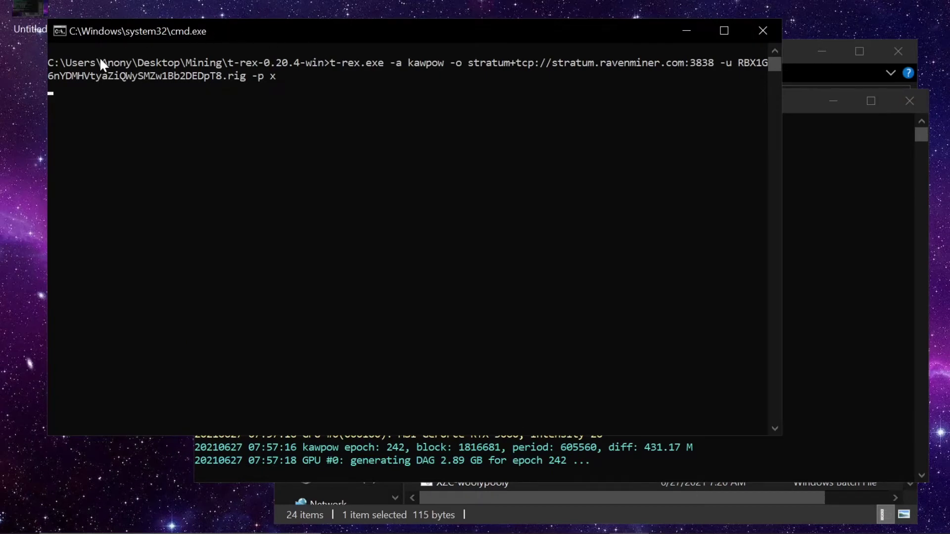
drag(143, 50, 299, 89)
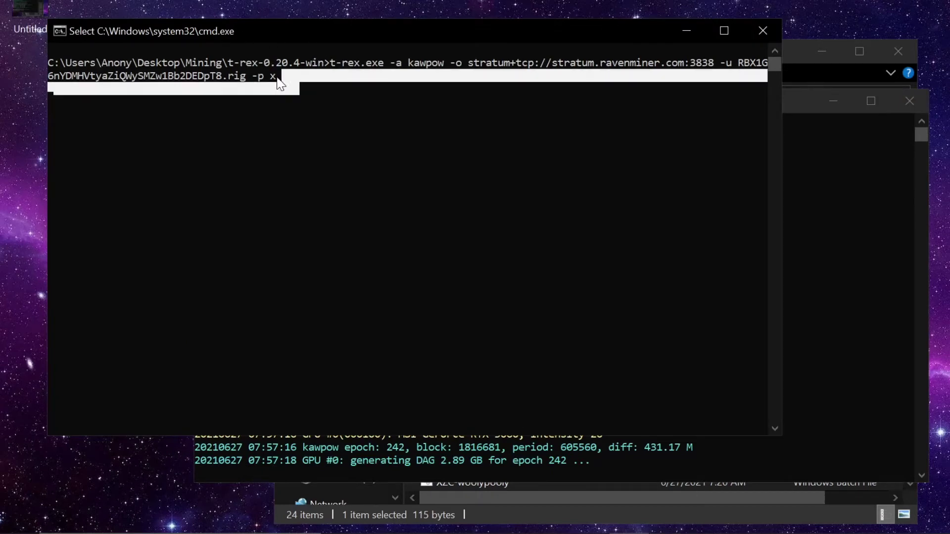
click(206, 154)
click(801, 60)
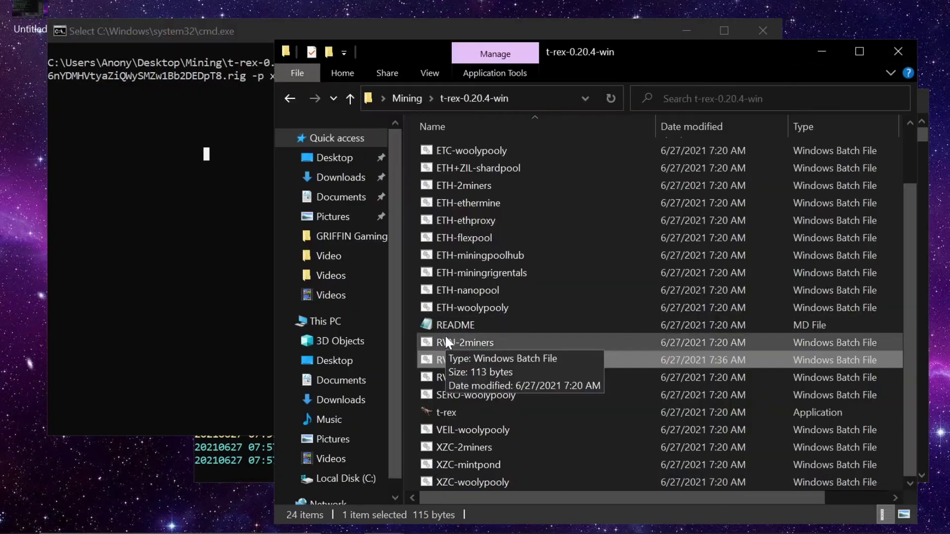
click(897, 51)
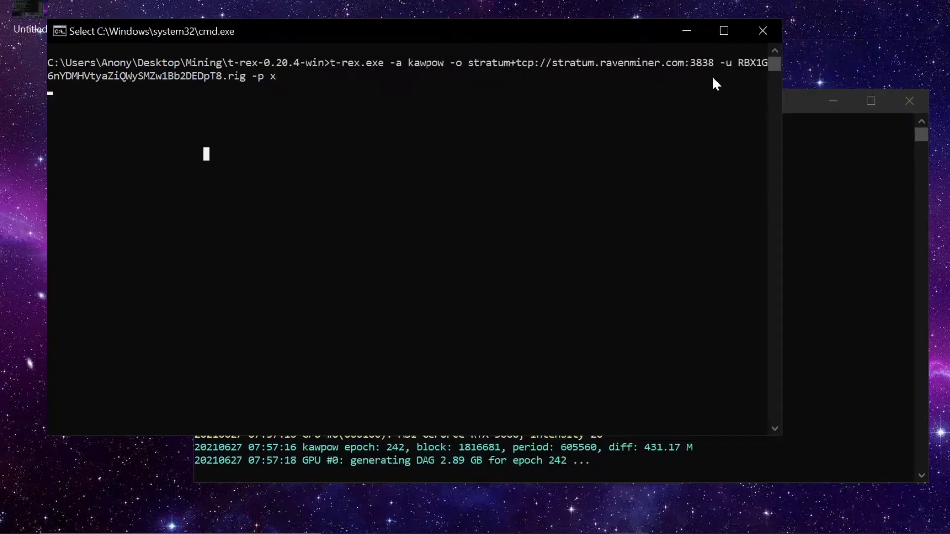
Stop the running miner by closing the t-rex window and its command prompt window.
click(798, 104)
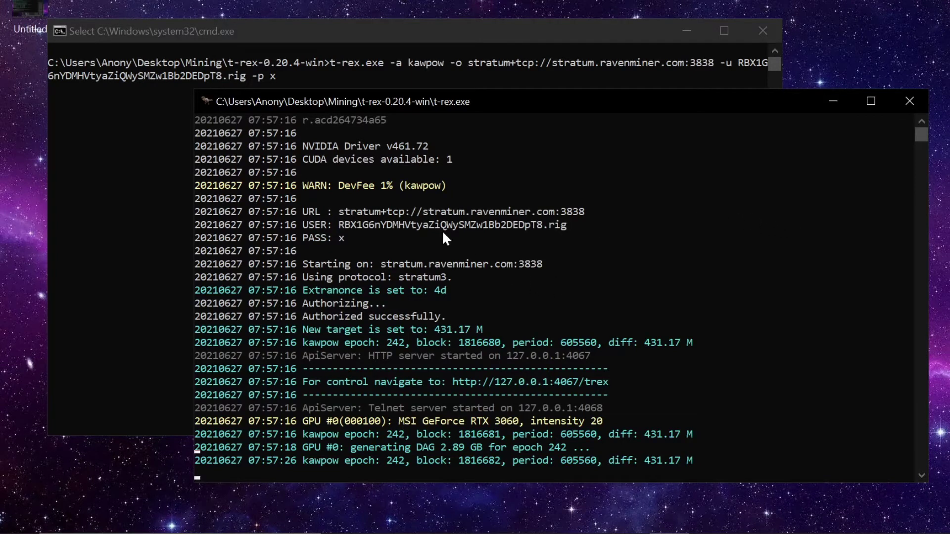
click(909, 102)
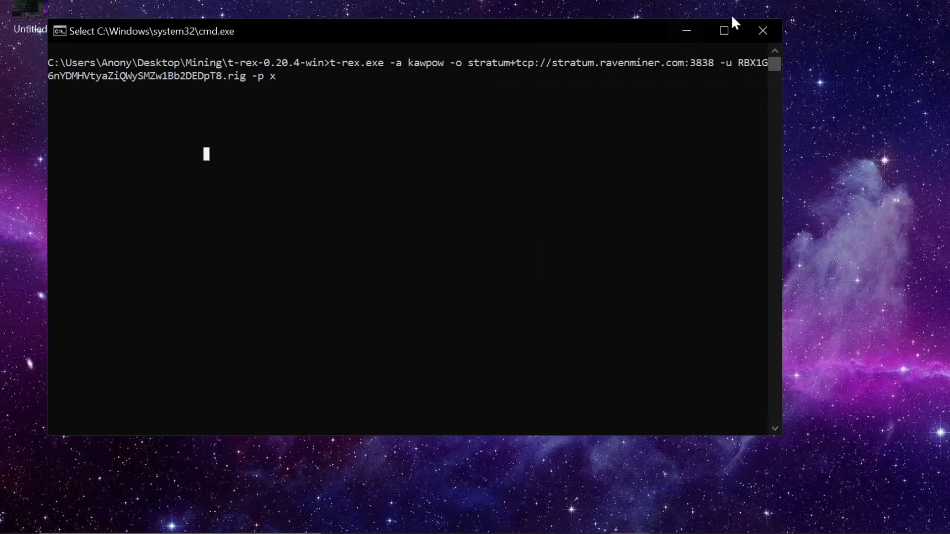
click(762, 33)
Duplicate the RVN-ravenminer batch file within the t-rex-0.20.4-win folder.
mouse_move(389, 532)
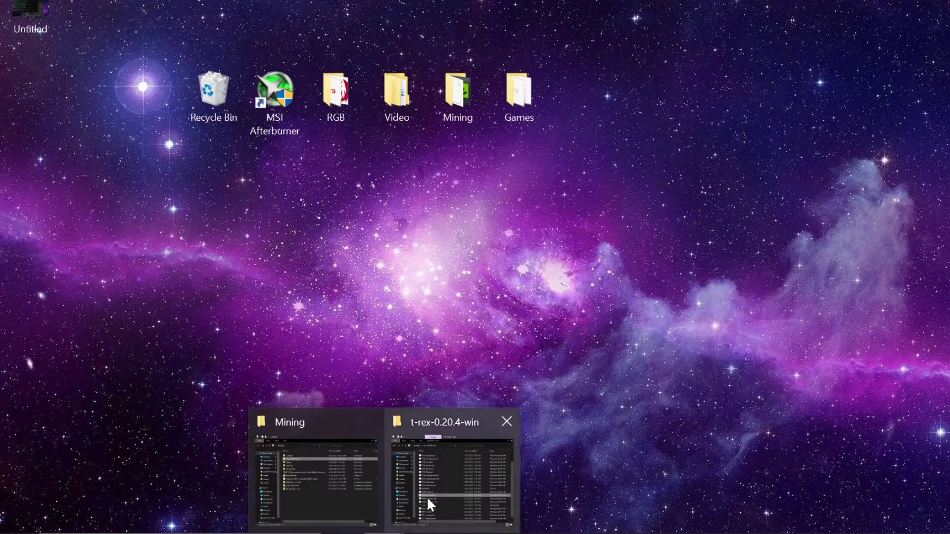
click(414, 483)
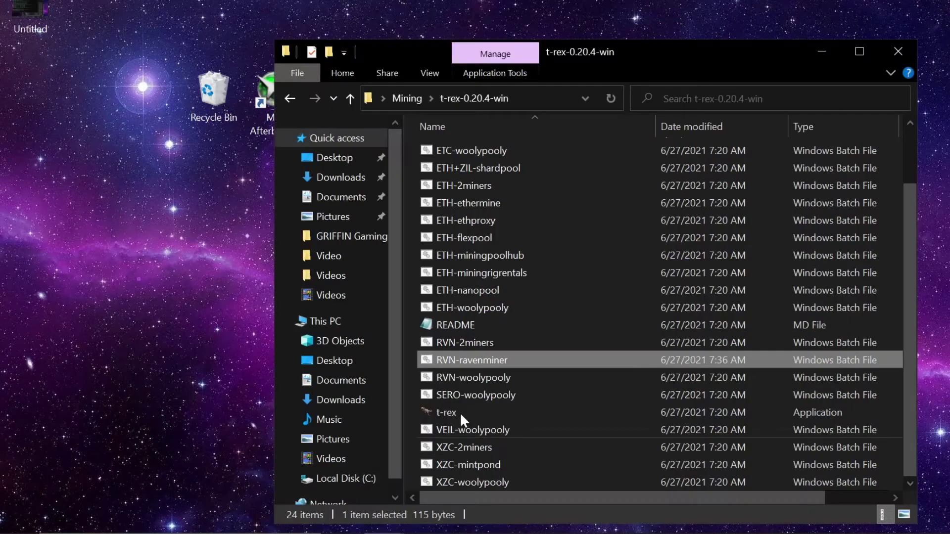
right_click(486, 357)
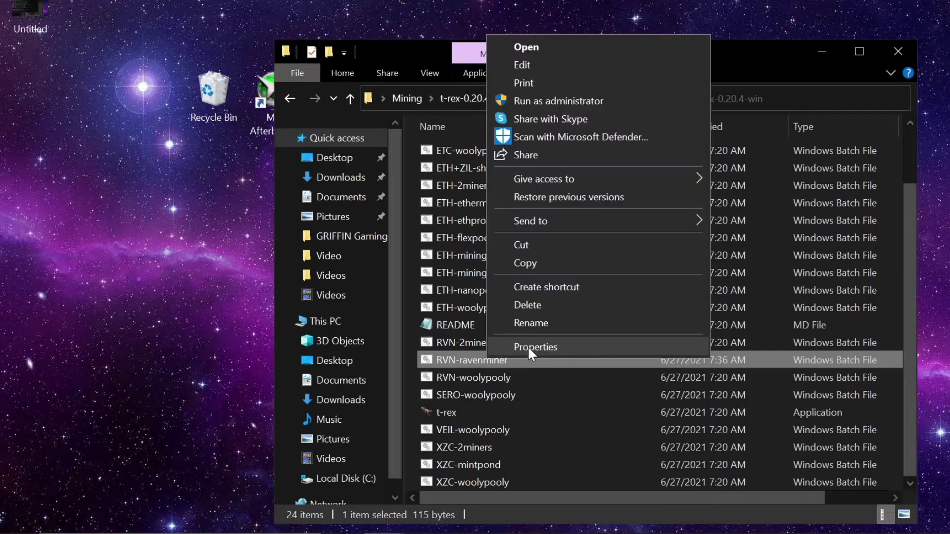
click(548, 263)
scroll(556, 281, up, 3)
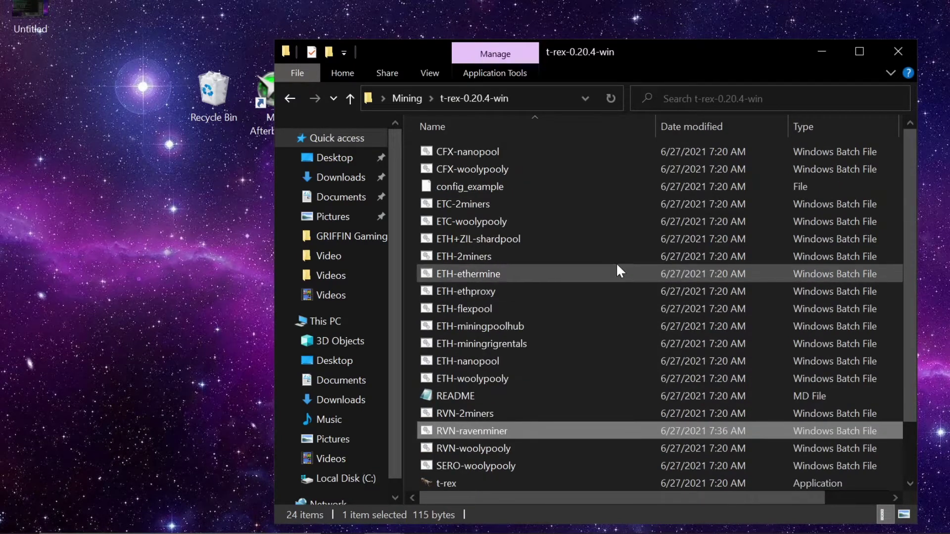
click(860, 51)
right_click(738, 328)
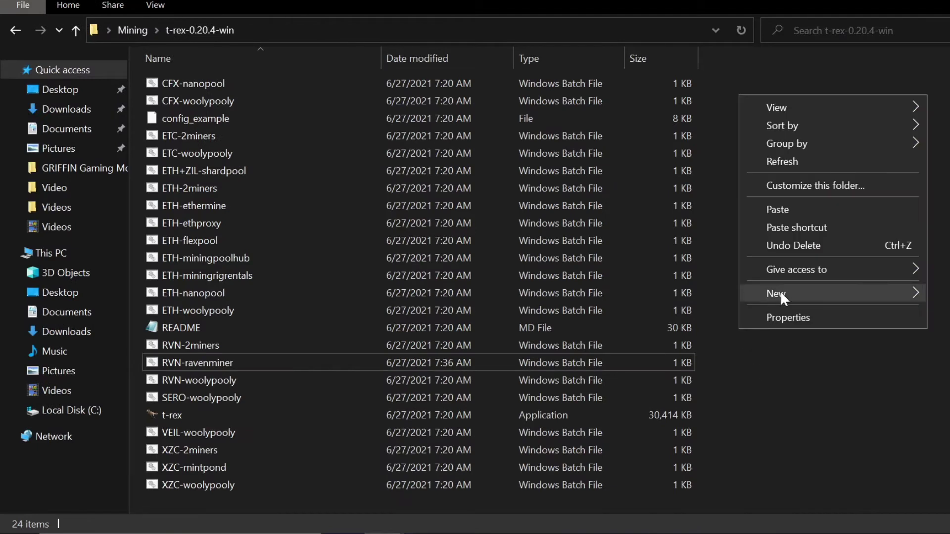
click(790, 211)
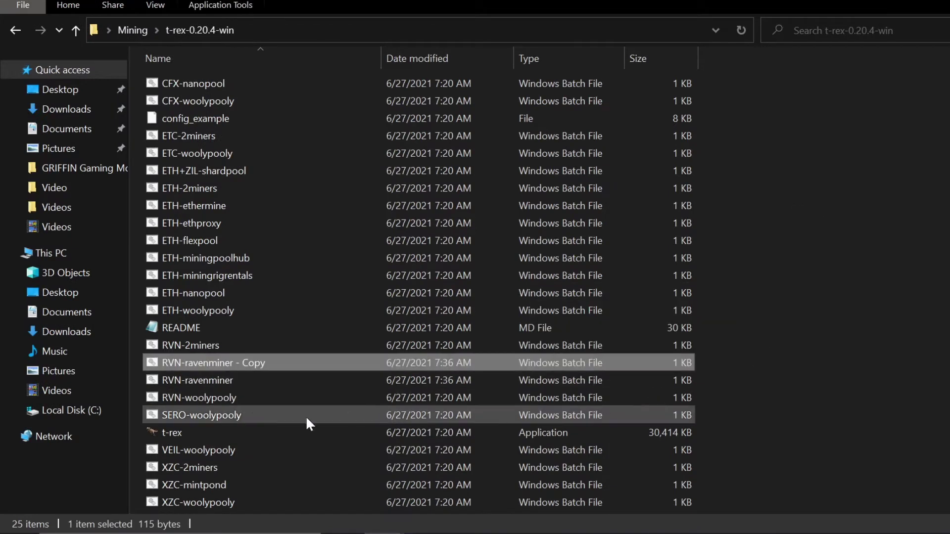
Rename the copied RVN-ravenminer batch file as RVN-Flypool Autostart.
right_click(245, 366)
click(290, 332)
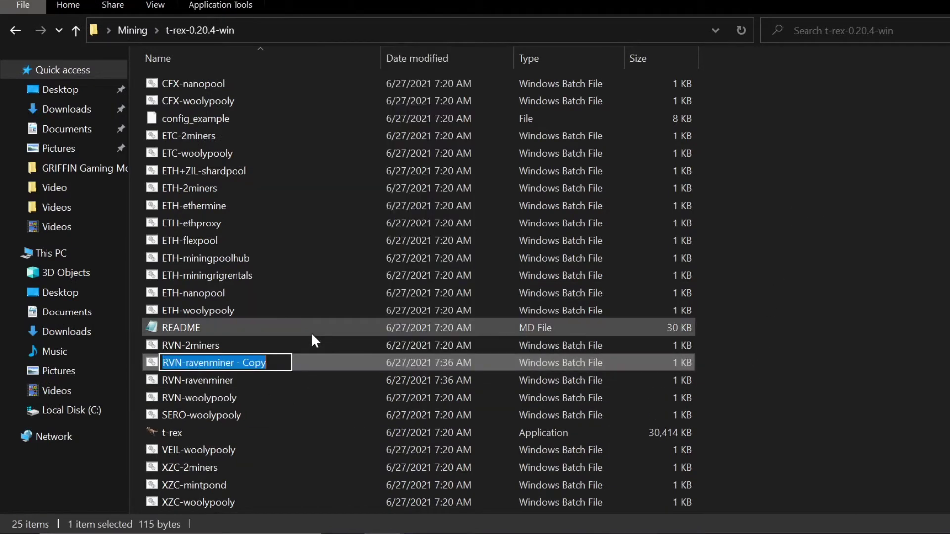
text(RVN)
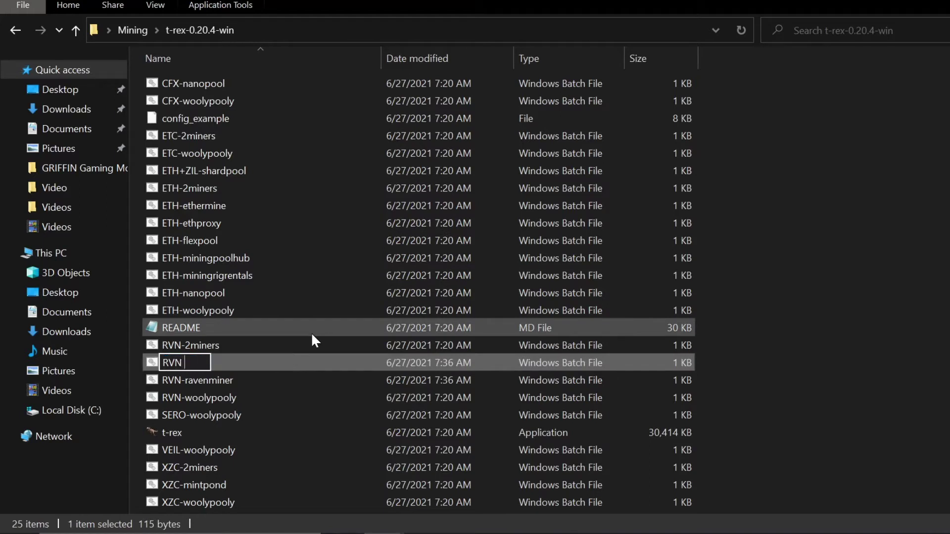
text(-Flypool )
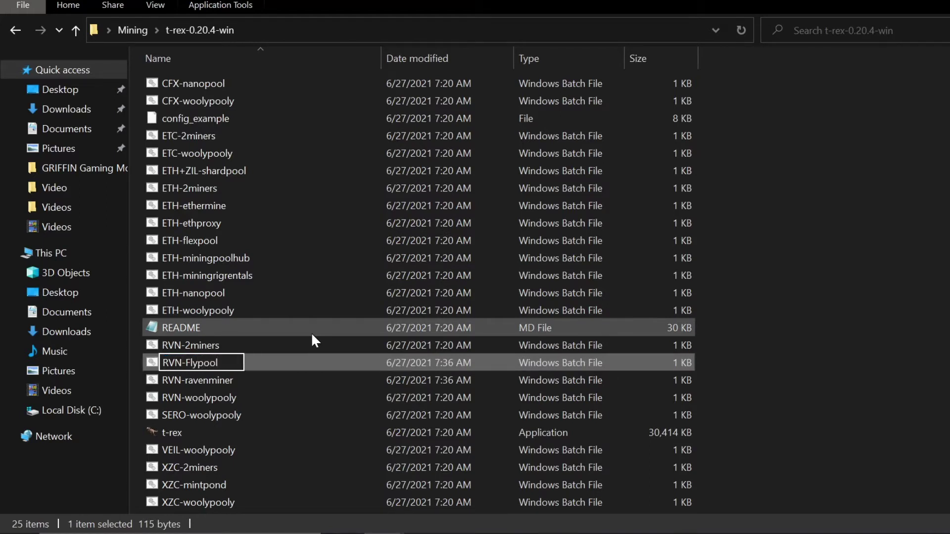
text(Auto)
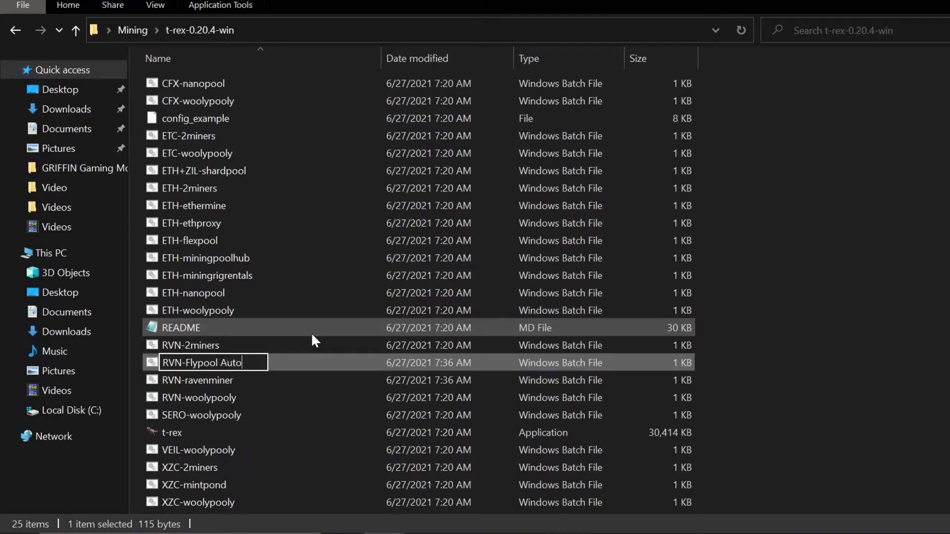
text(start)
key(Return)
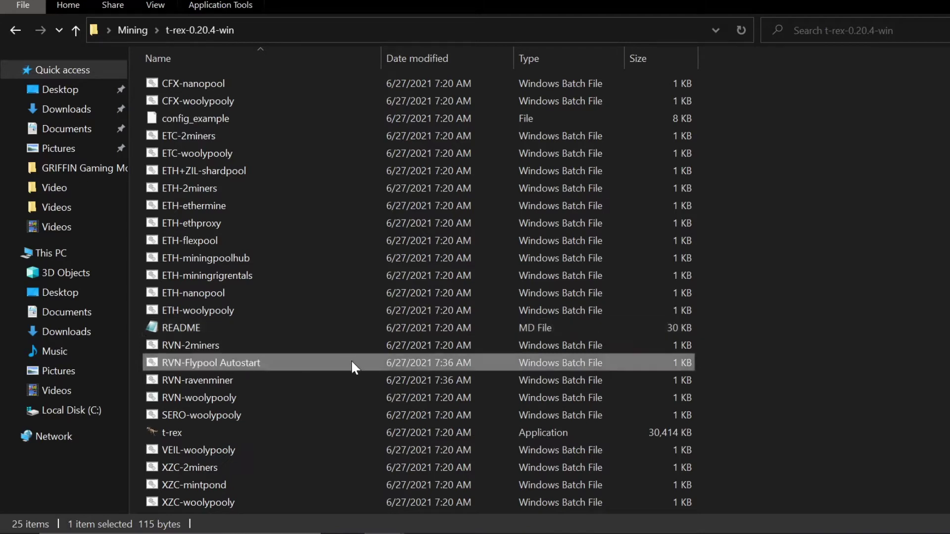
Open the RVN-Flypool Autostart batch file for editing in Notepad.
right_click(260, 357)
click(241, 361)
right_click(244, 362)
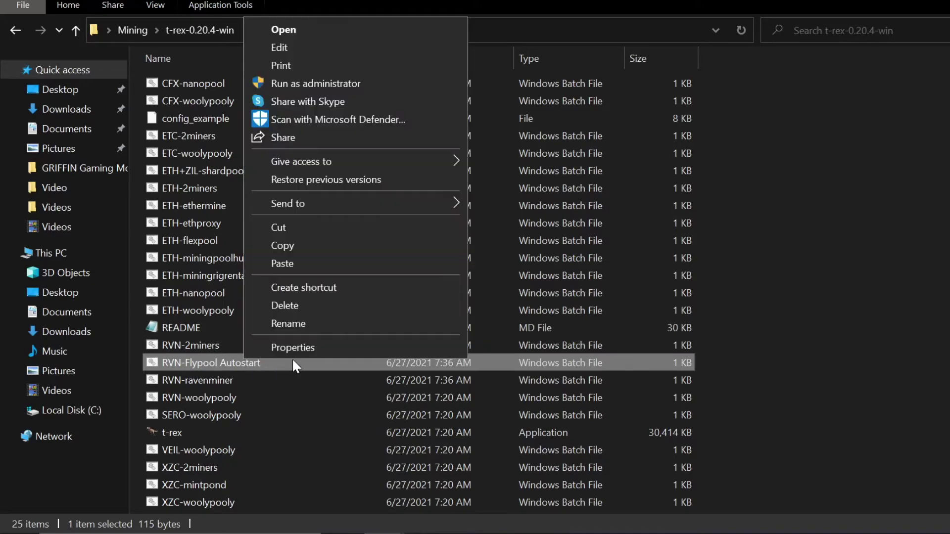
click(307, 48)
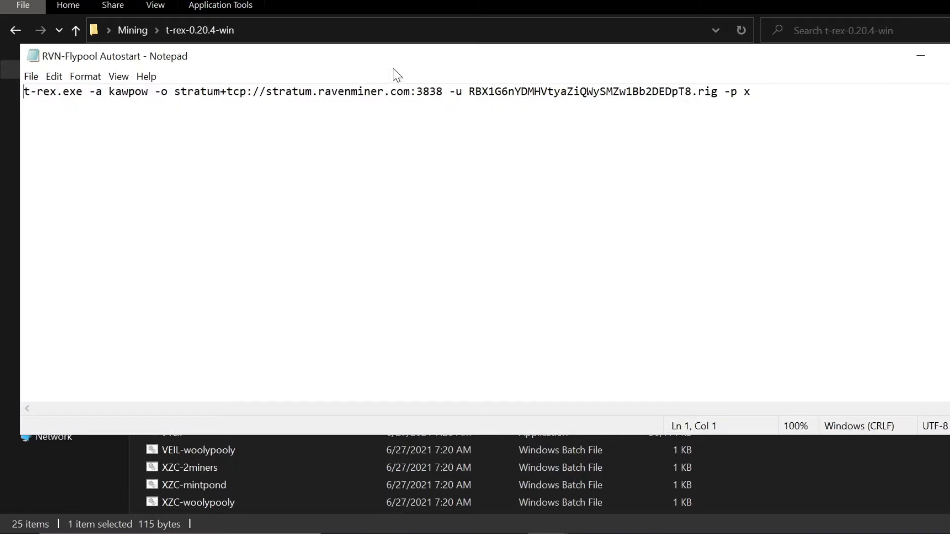
drag(393, 67, 462, 71)
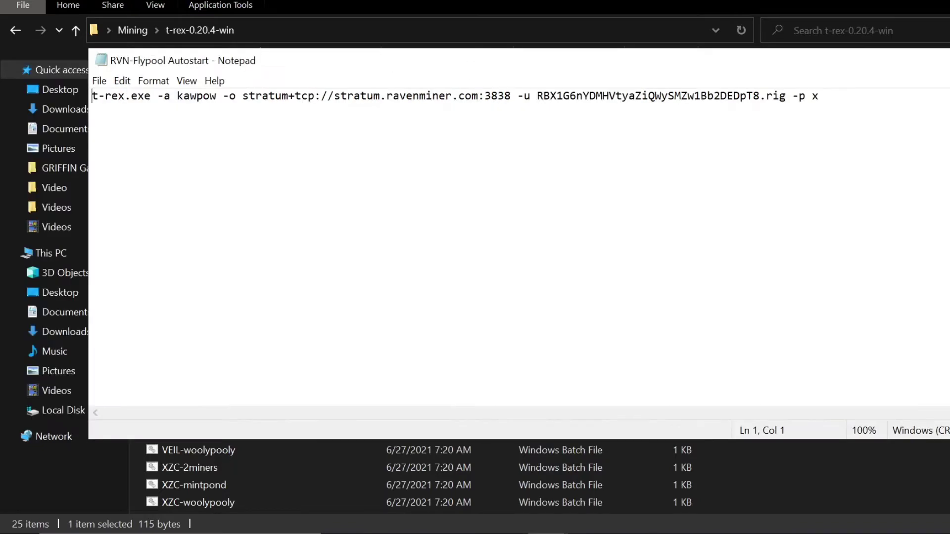
Copy the full folder location of the t-rex application from its properties.
click(256, 473)
click(193, 434)
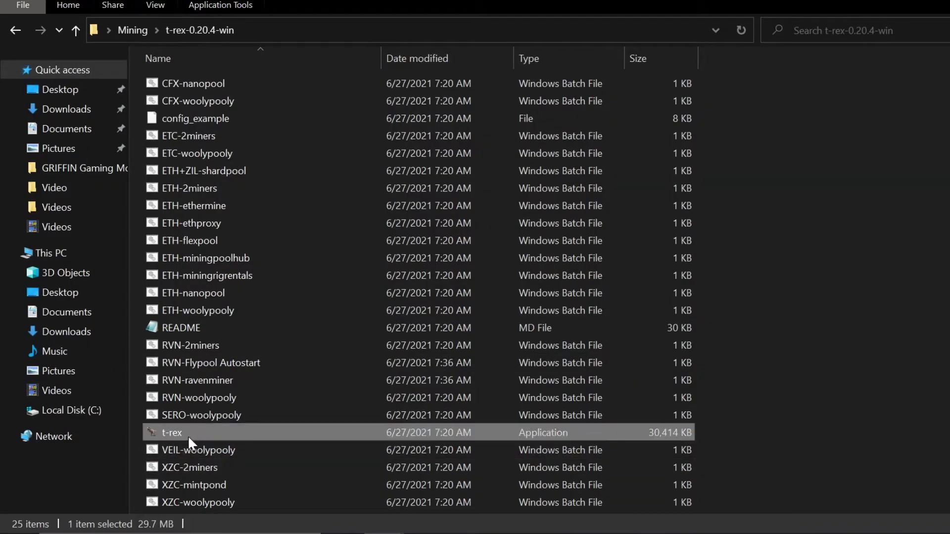
right_click(190, 435)
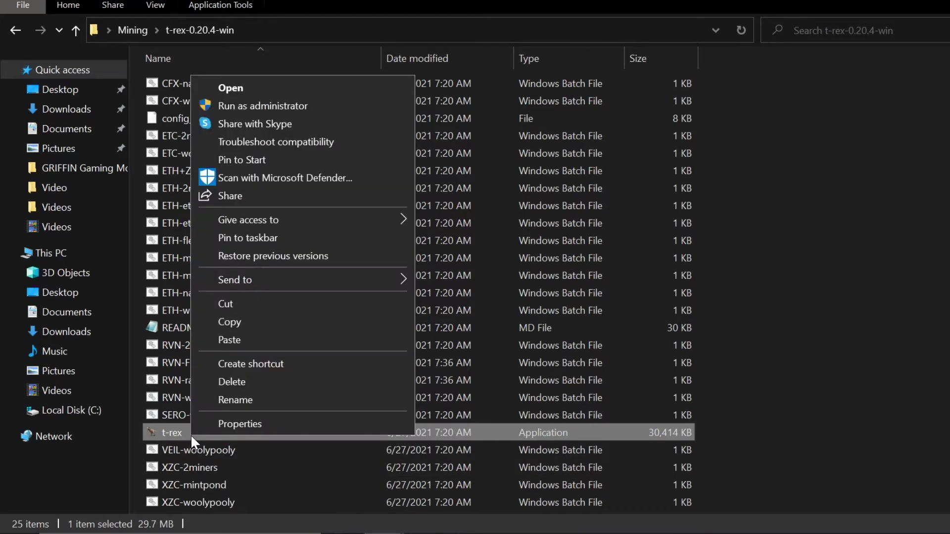
click(224, 426)
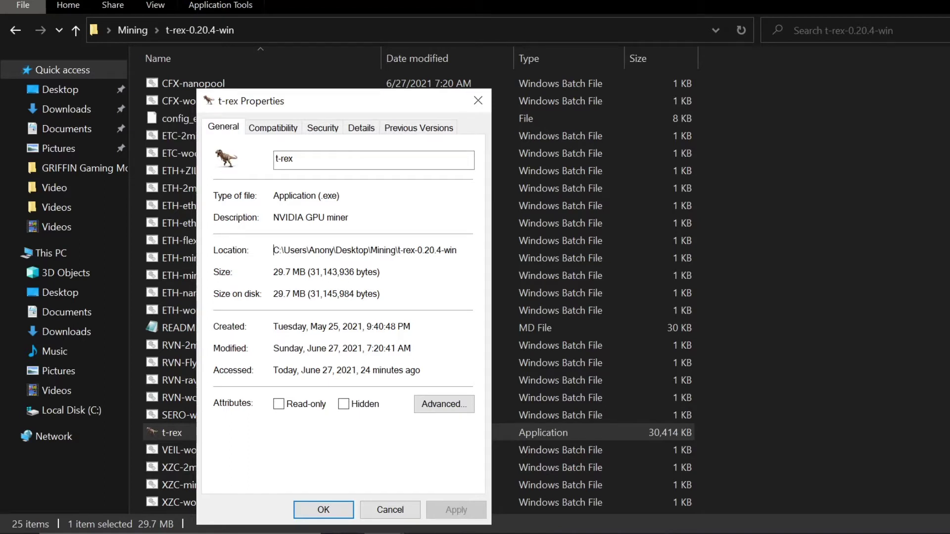
drag(275, 250, 379, 250)
click(379, 249)
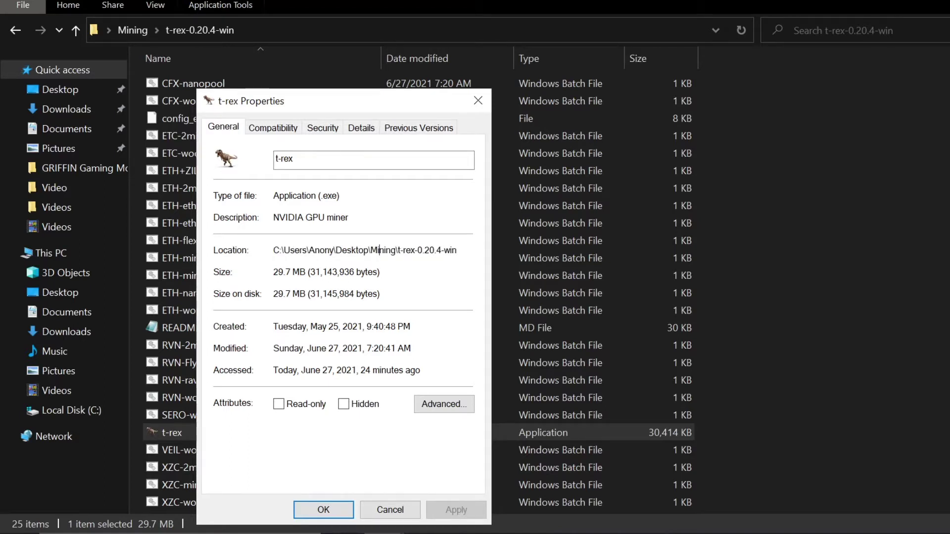
double_click(450, 249)
right_click(292, 251)
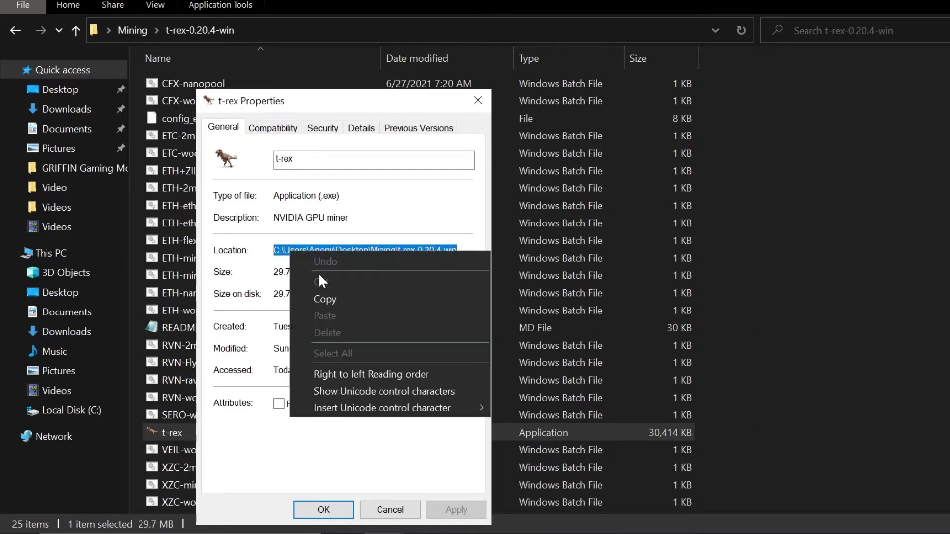
click(319, 298)
click(325, 512)
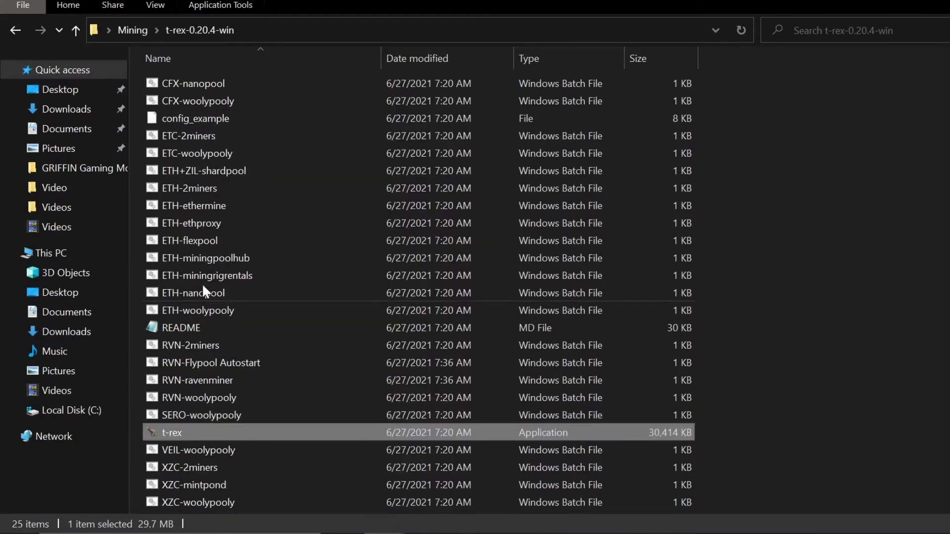
Insert the copied folder path and a backslash before t-rex.exe in the RVN-Flypool Autostart batch file.
click(547, 533)
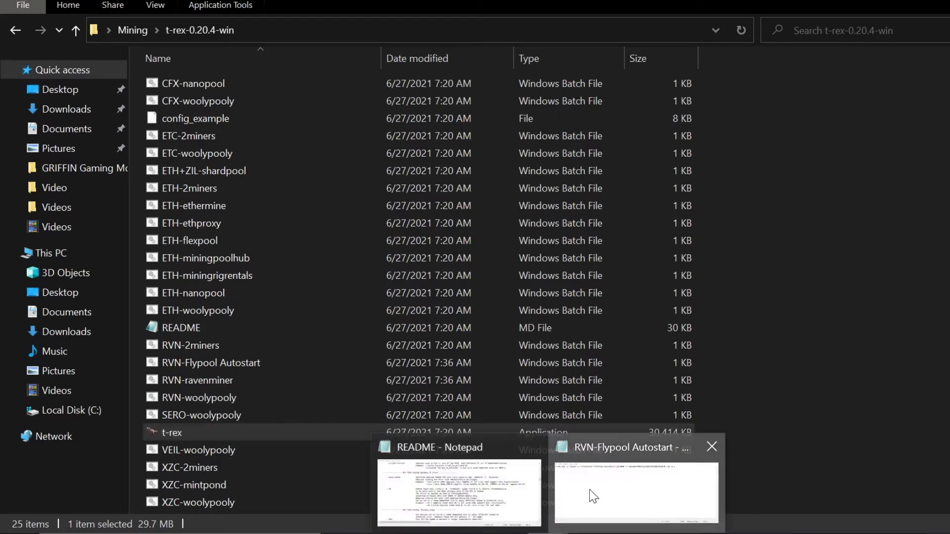
click(589, 489)
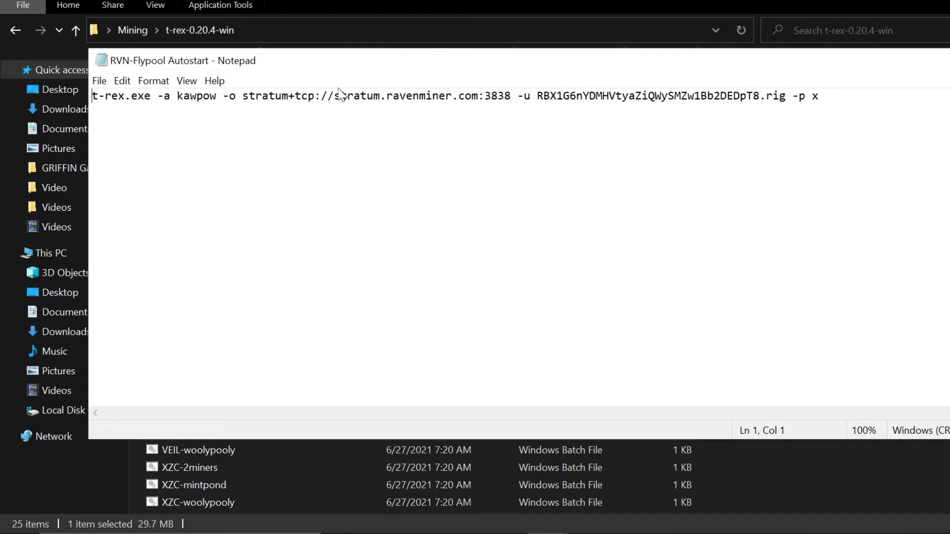
key(ctrl+v)
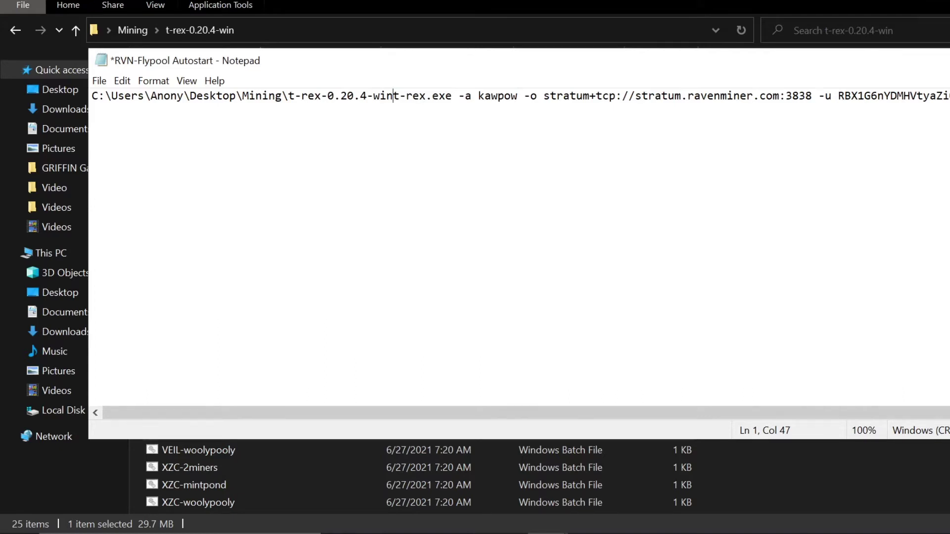
text(\)
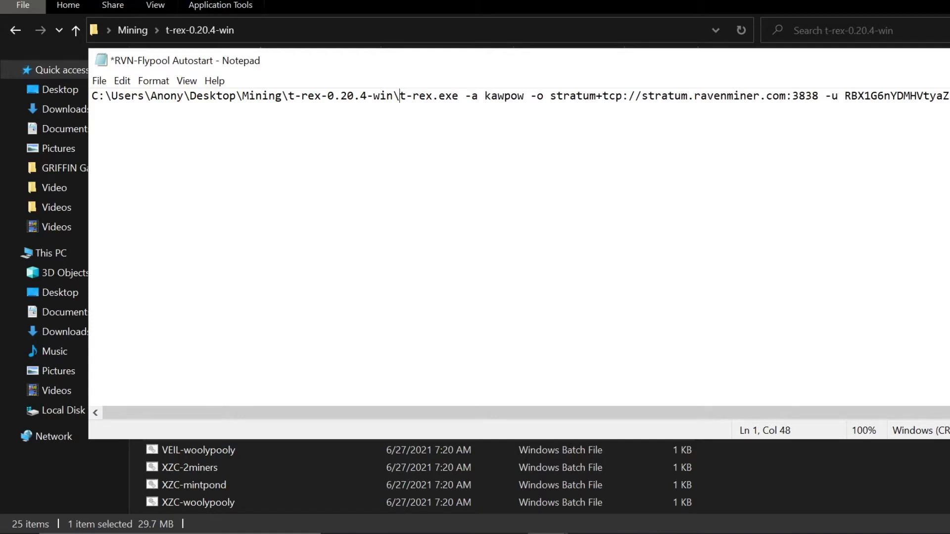
Enclose the full path to t-rex.exe in double quotation marks, leaving the miner arguments outside them.
click(459, 96)
text(")
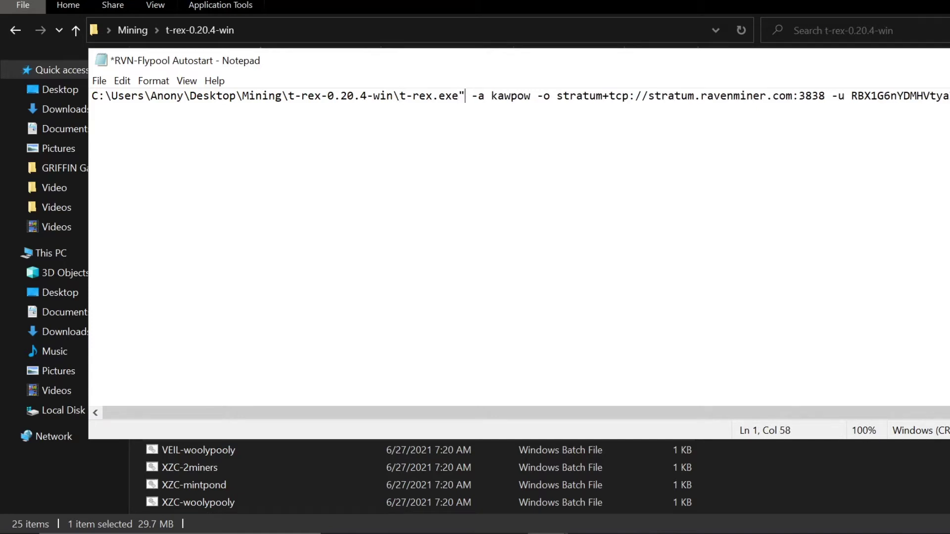
click(92, 96)
text("")
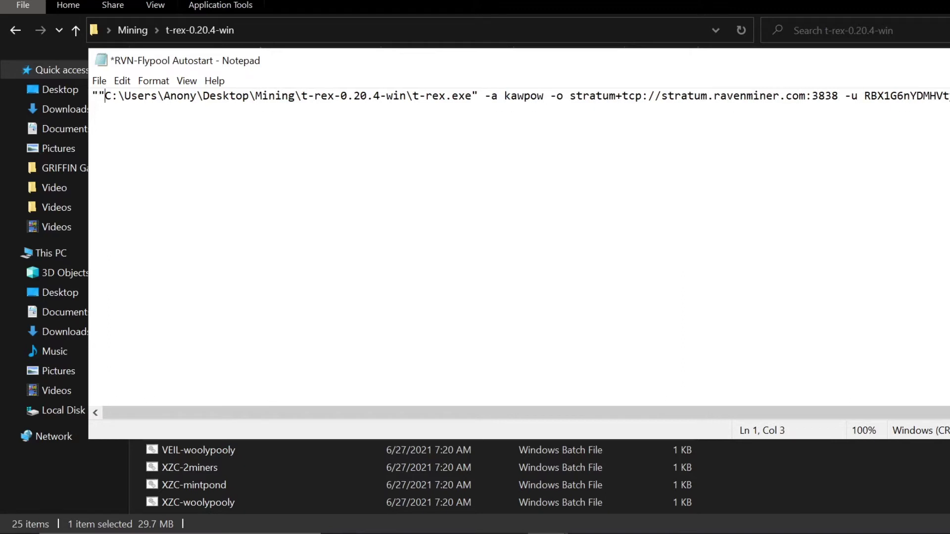
key(BackSpace)
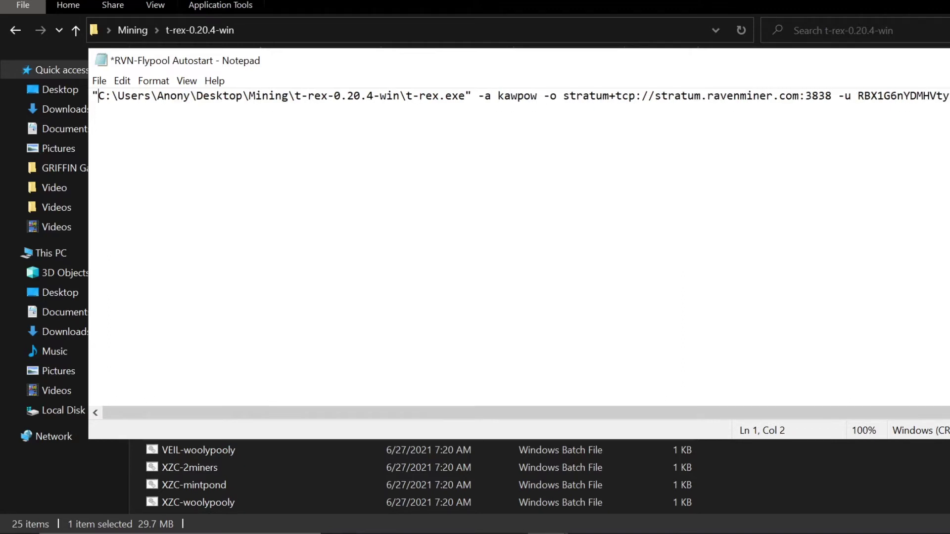
drag(483, 414, 587, 413)
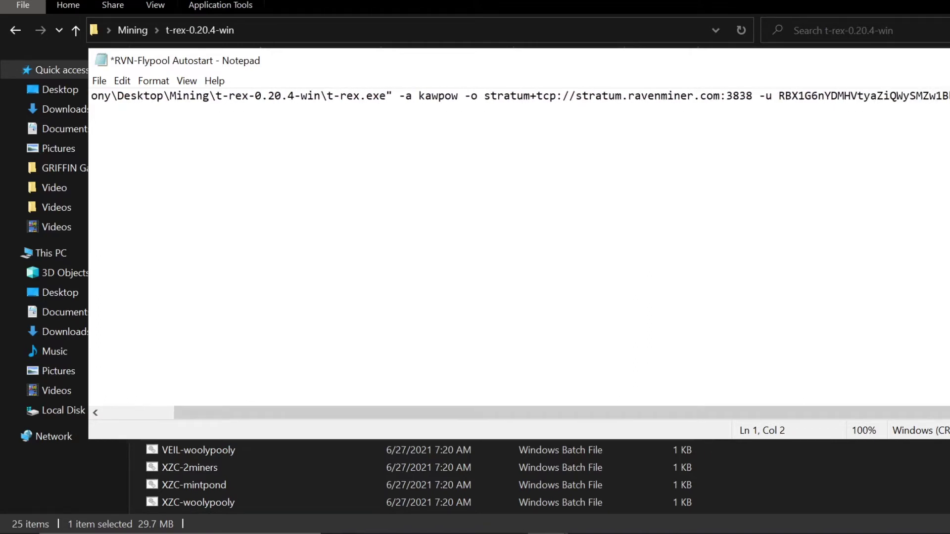
Close the RVN-Flypool Autostart batch file, saving the changes.
drag(829, 58, 734, 58)
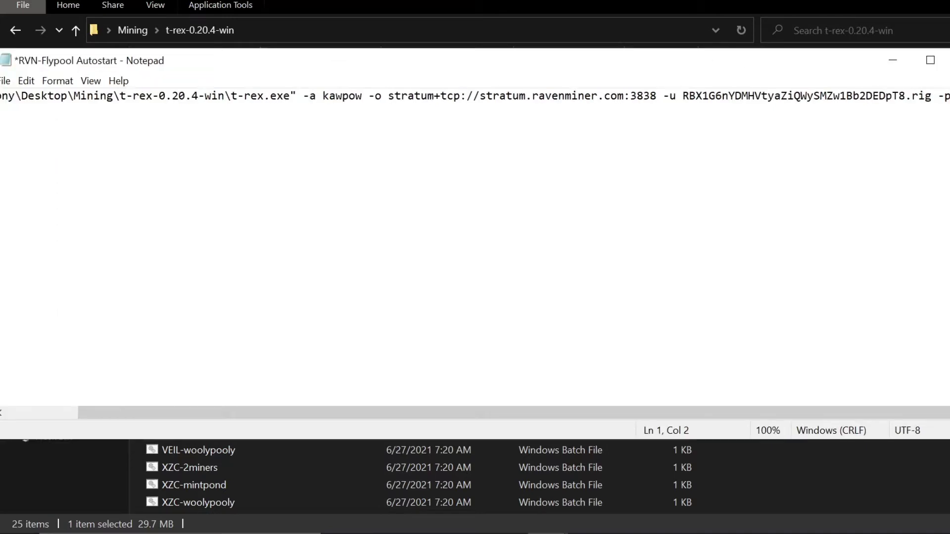
key(alt+F4)
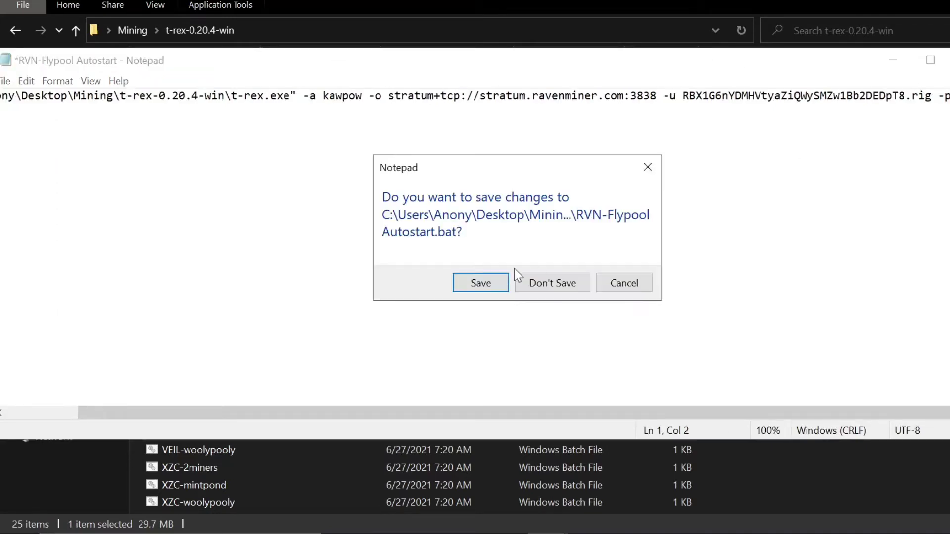
click(461, 280)
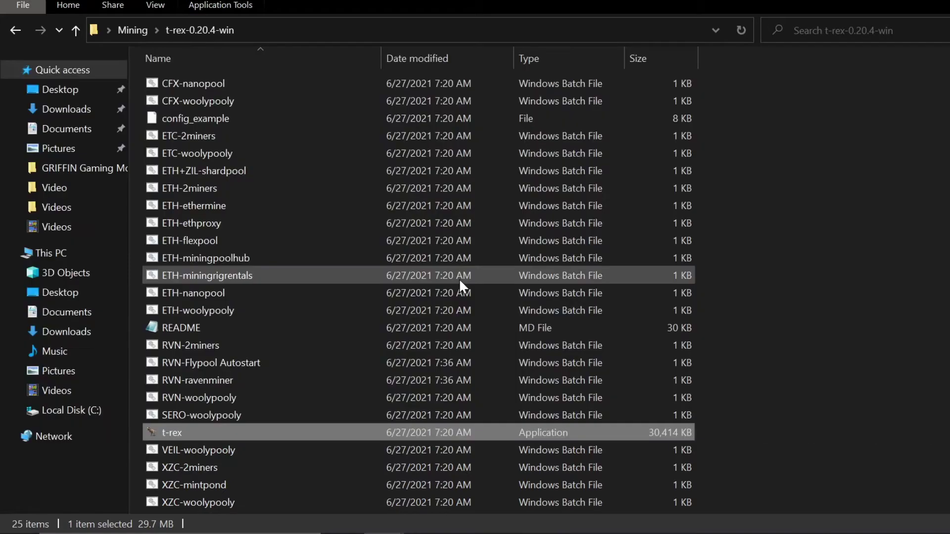
click(204, 380)
right_click(203, 381)
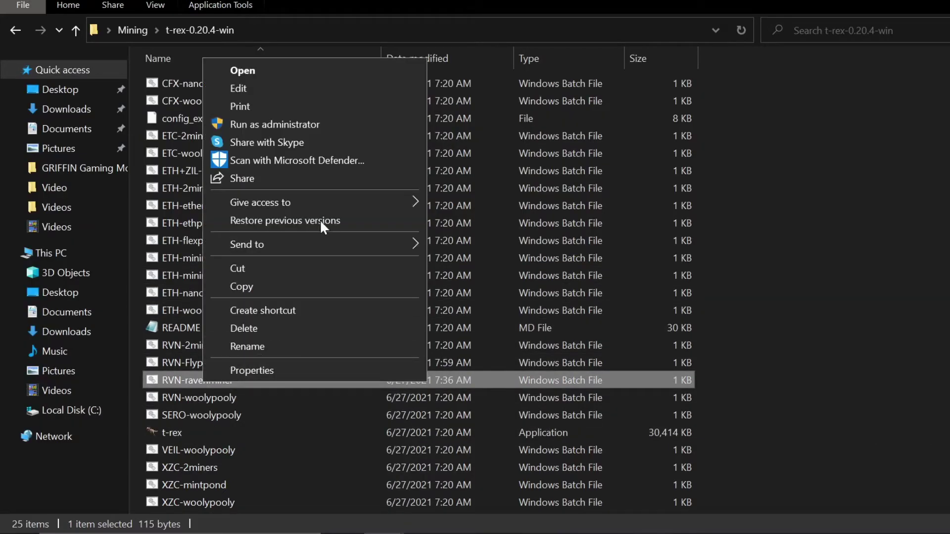
click(281, 124)
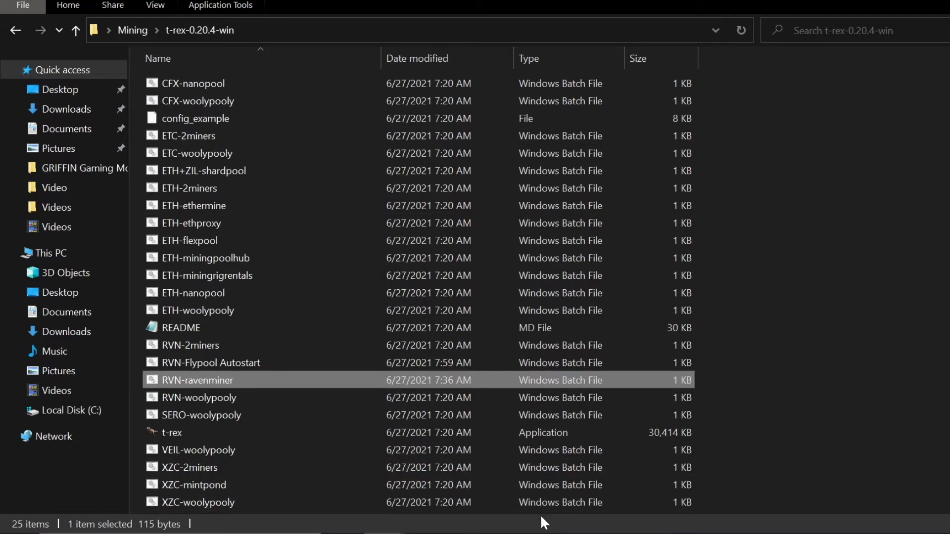
key(alt+Tab)
key(alt+Tab)
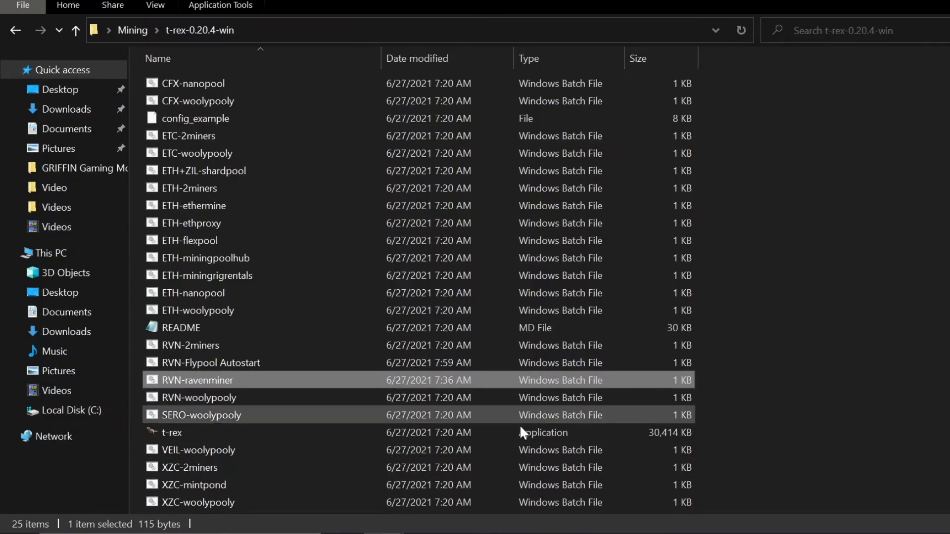
right_click(239, 381)
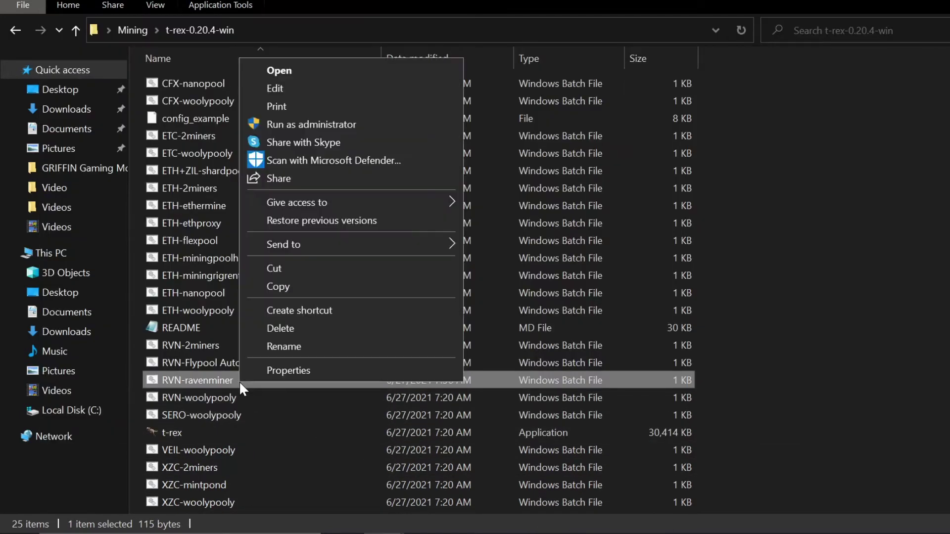
click(300, 122)
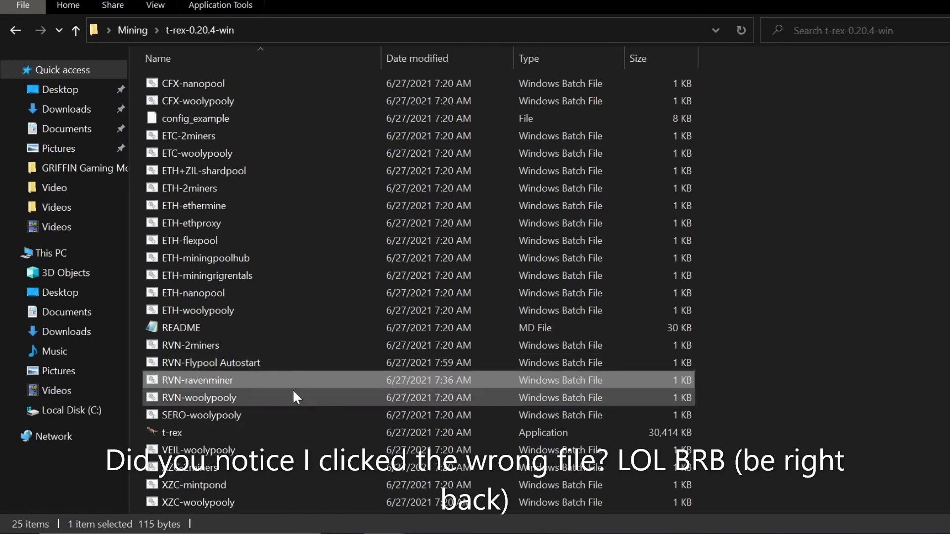
double_click(241, 380)
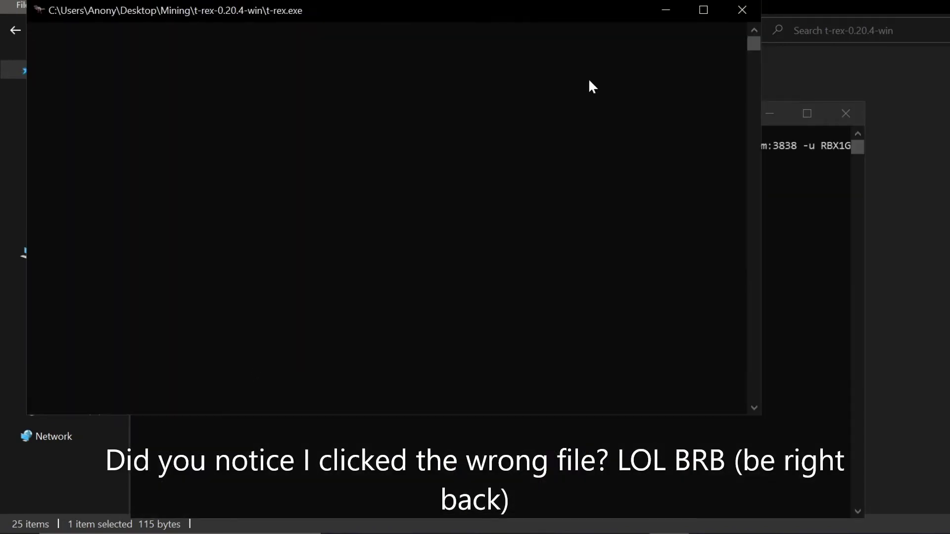
click(741, 10)
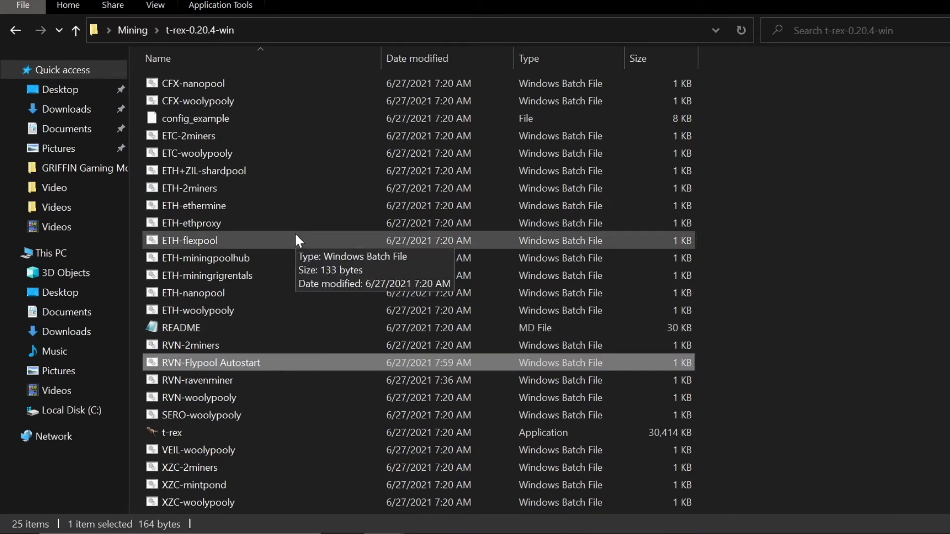
Test the RVN-Flypool Autostart batch file by running it as administrator, and close the miner window once it has started.
right_click(224, 362)
click(281, 106)
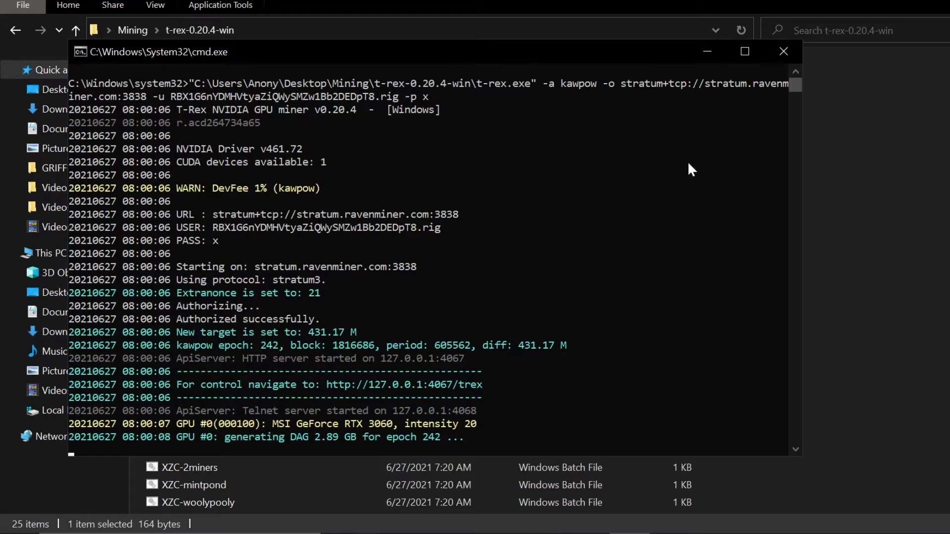
click(777, 49)
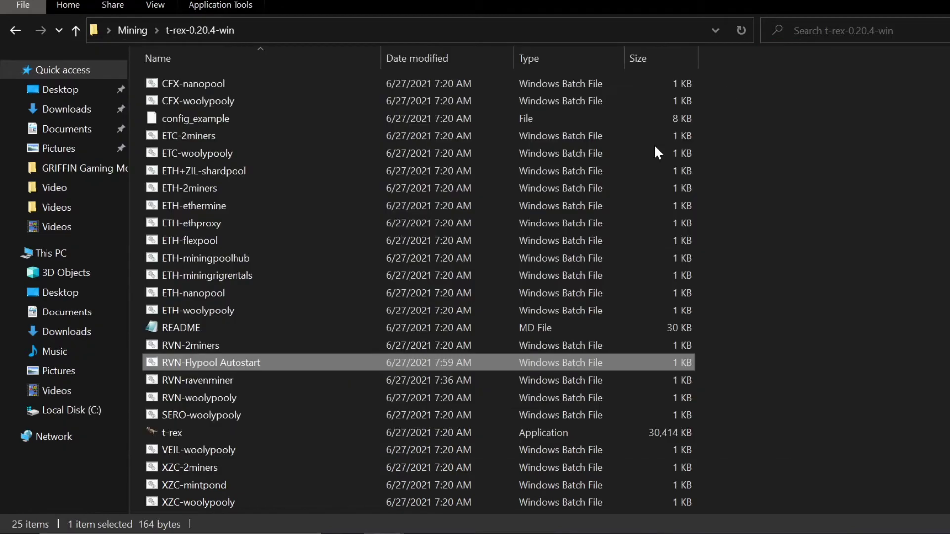
Run RVN-Flypool Autostart without administrator rights for comparison, and close both the miner and command windows.
double_click(243, 365)
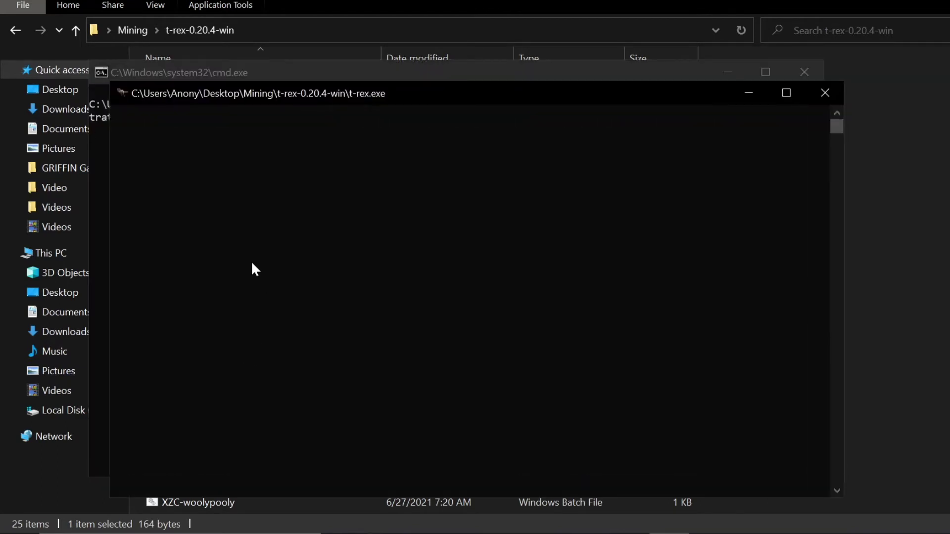
drag(173, 94, 218, 120)
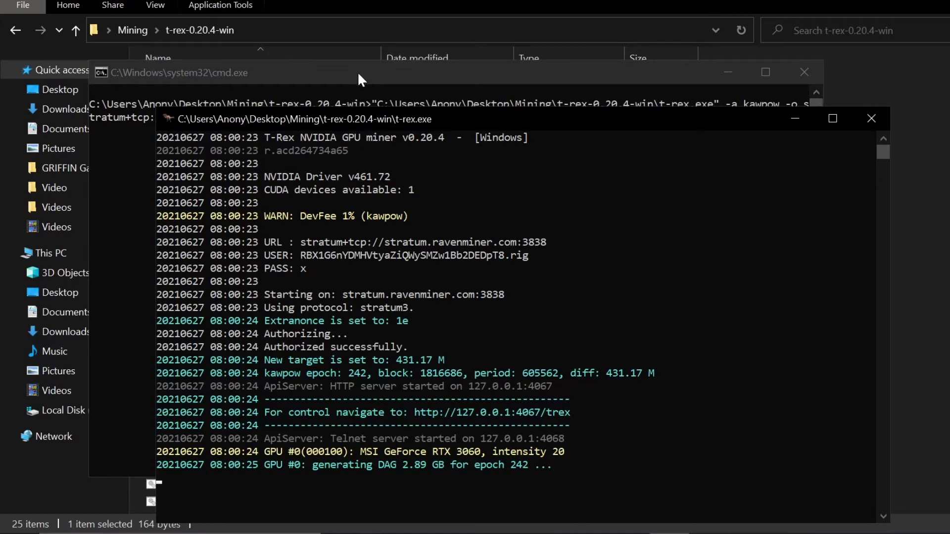
click(871, 118)
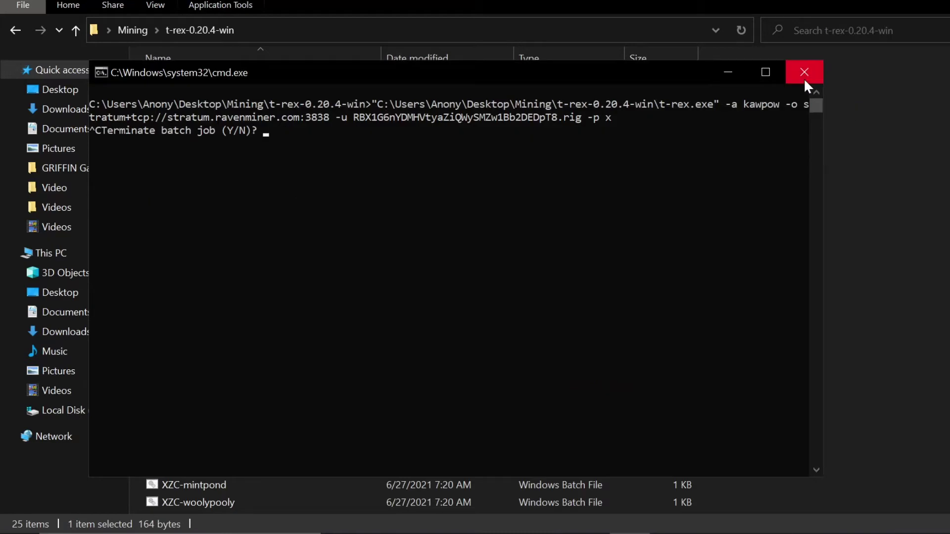
click(804, 73)
Run RVN-Flypool Autostart as administrator once more, check the miner output, and close its window.
right_click(222, 365)
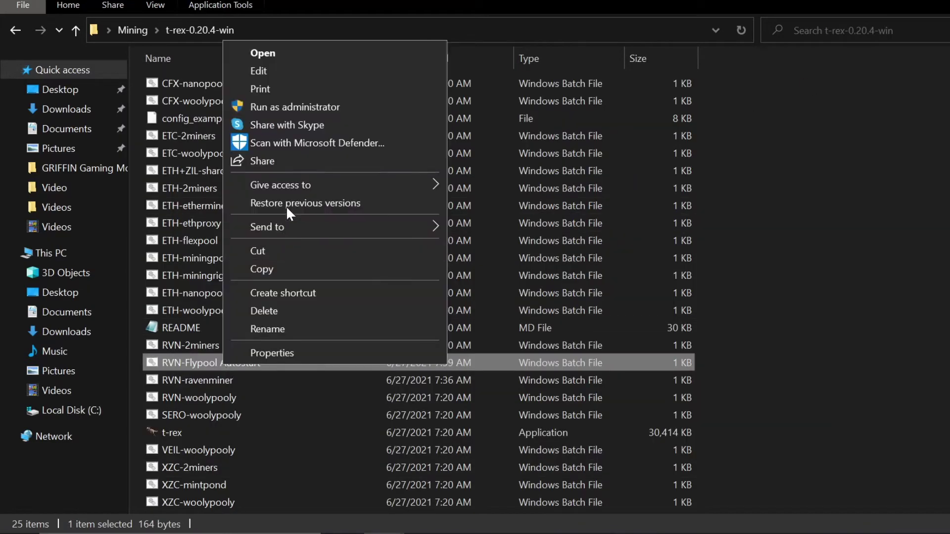
click(288, 107)
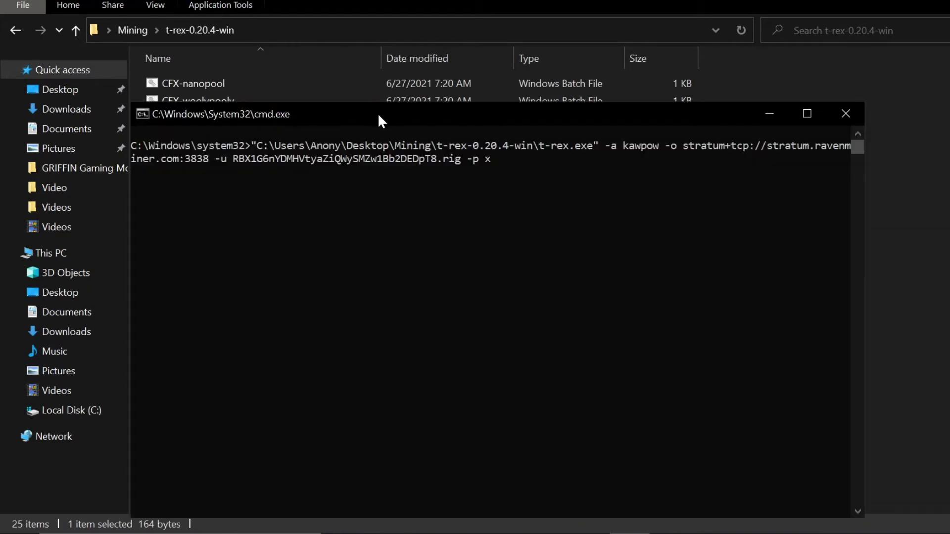
drag(378, 113, 335, 89)
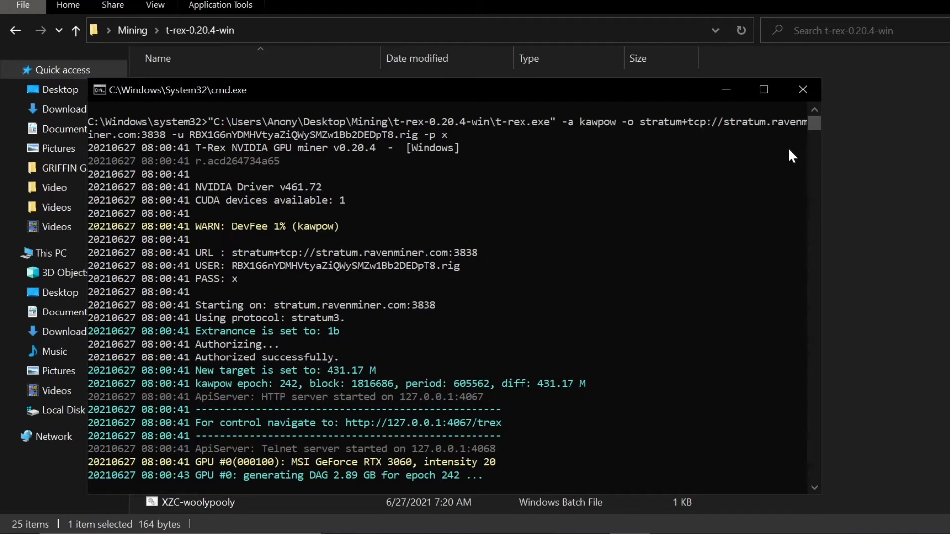
click(802, 90)
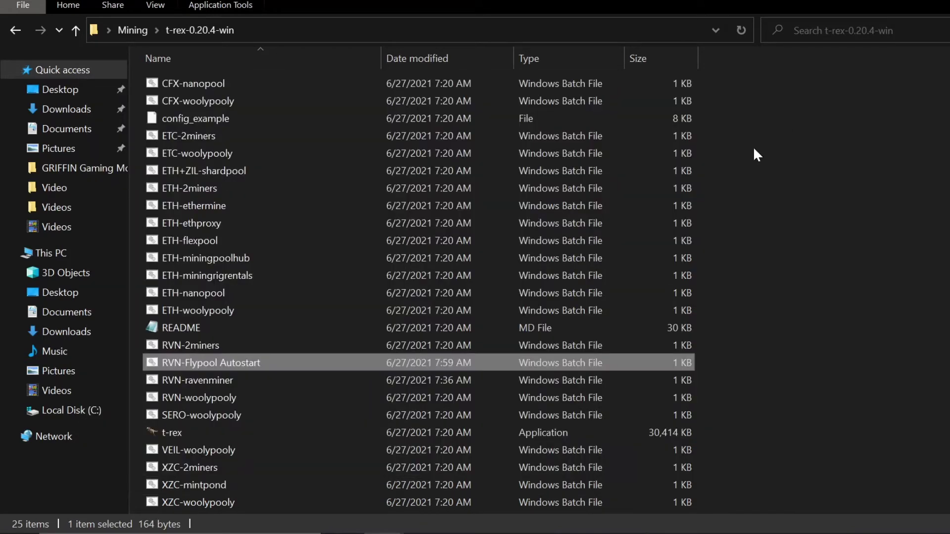
Open the RVN-Flypool Autostart batch file for editing and select the whole ravenminer pool address including its protocol and port.
right_click(254, 361)
click(314, 64)
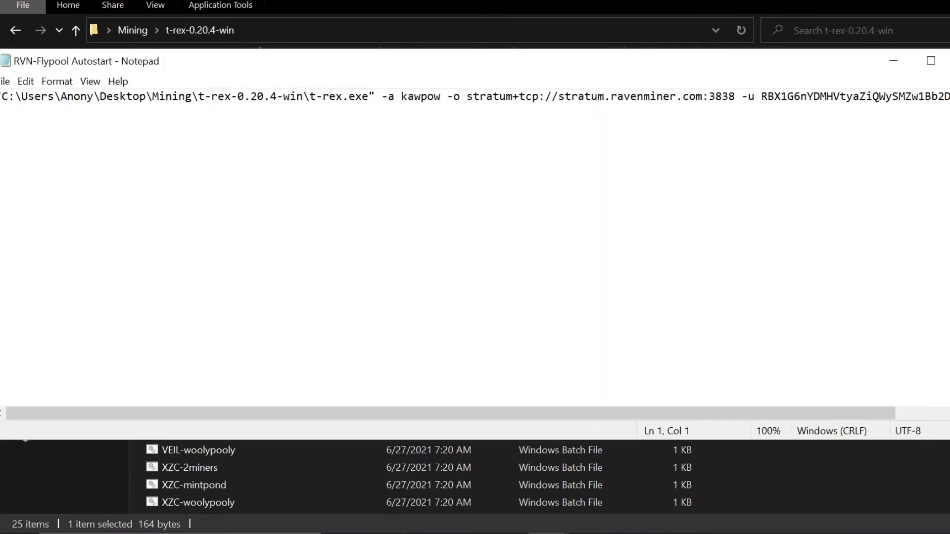
drag(418, 415, 503, 416)
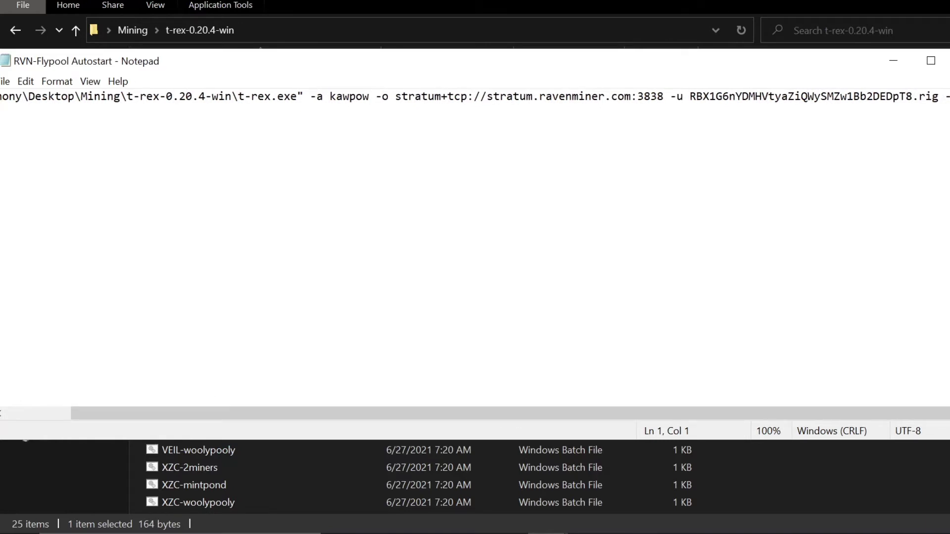
drag(395, 96, 663, 96)
Switch to Brave and copy the server address stratum-ravencoin.flypool.org from Flypool's Getting Started page.
key(alt+Tab)
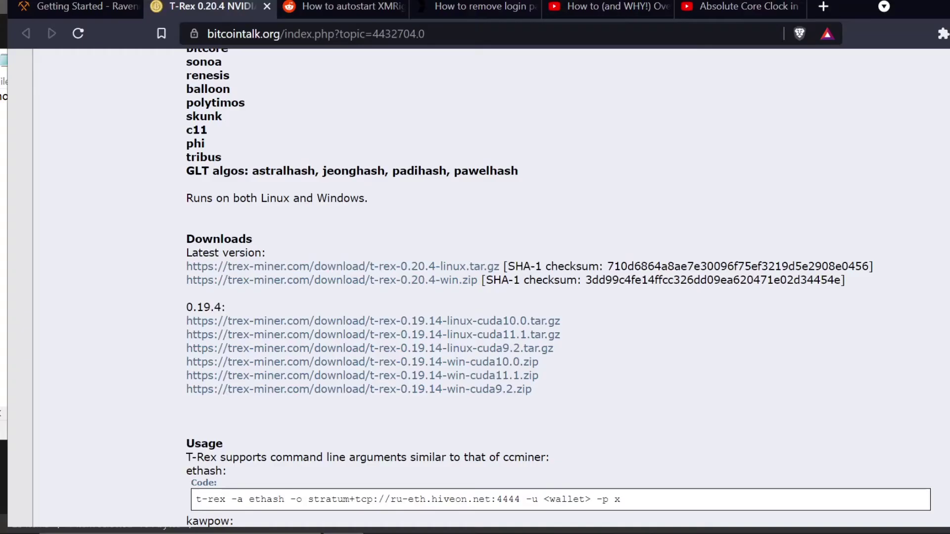
click(82, 6)
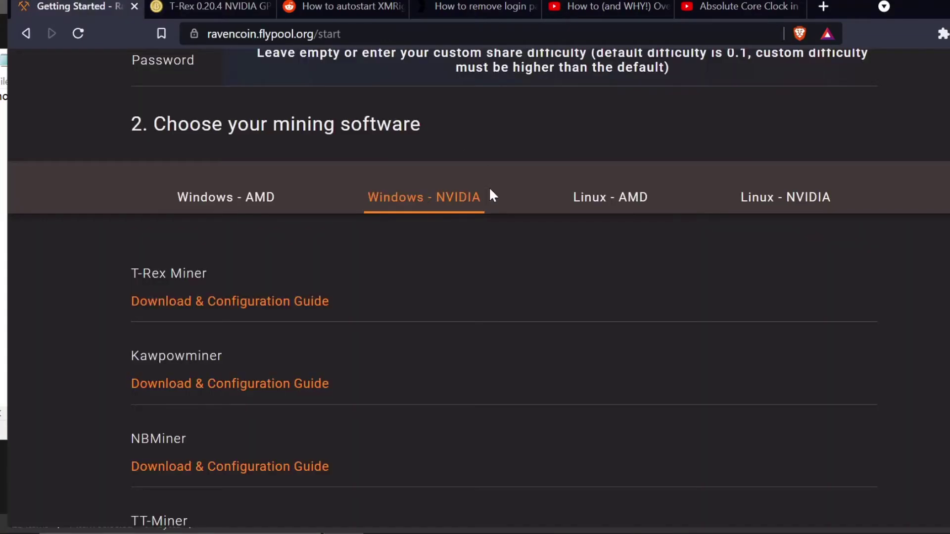
scroll(459, 272, up, 10)
scroll(460, 279, down, 1)
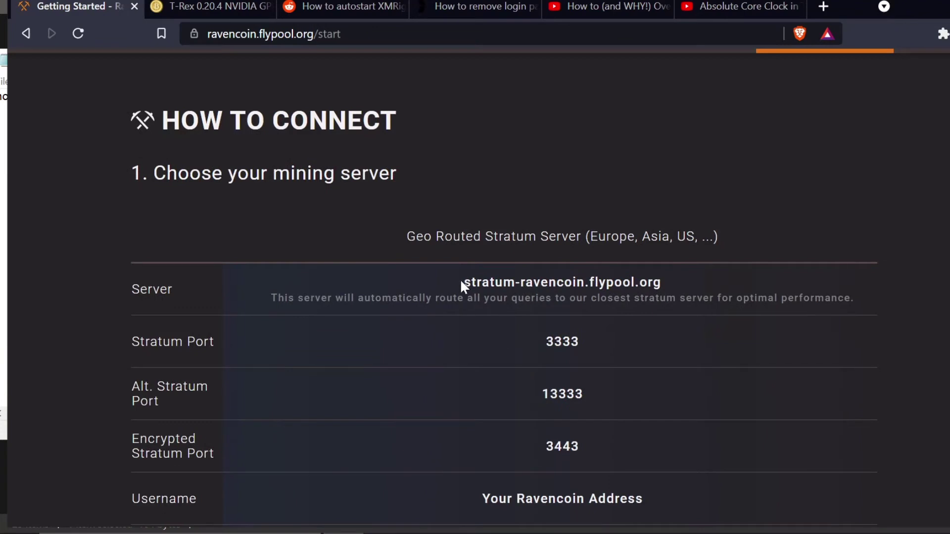
drag(461, 279, 662, 282)
key(ctrl+c)
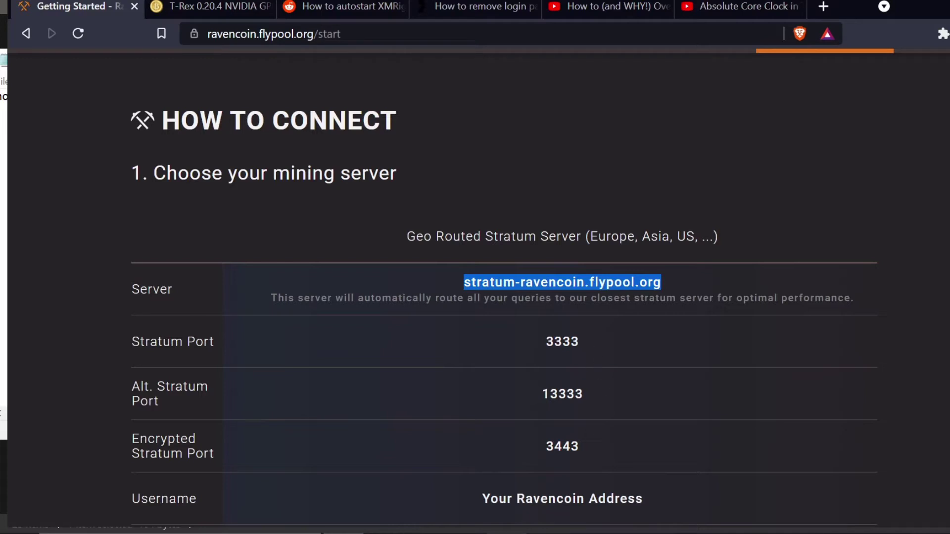
Switch back to Notepad and replace the selected pool address with stratum-ravencoin.flypool.org:3333.
click(547, 533)
click(613, 501)
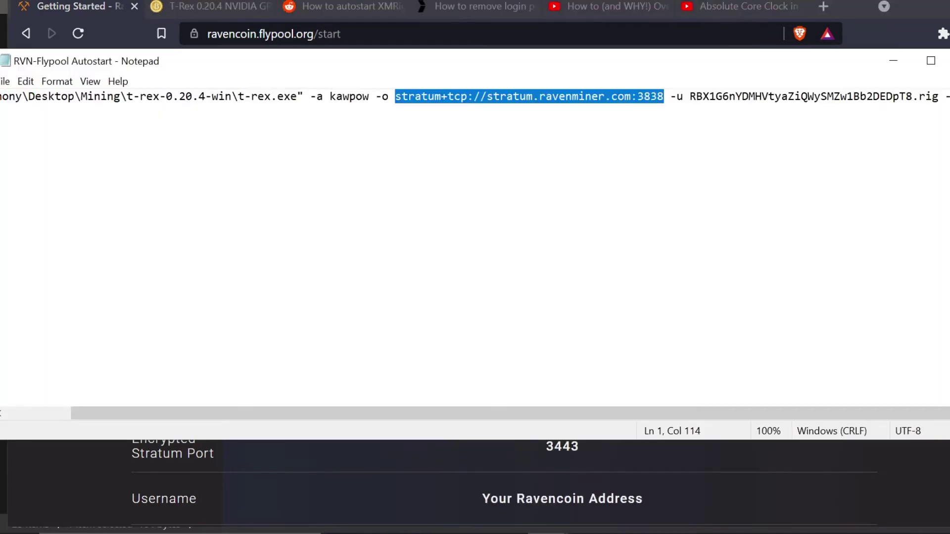
key(ctrl+v)
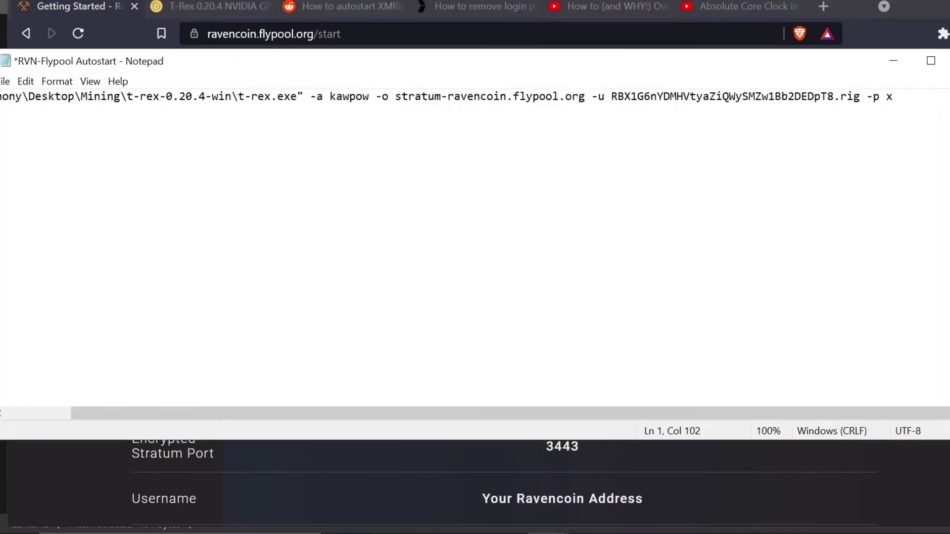
text(:)
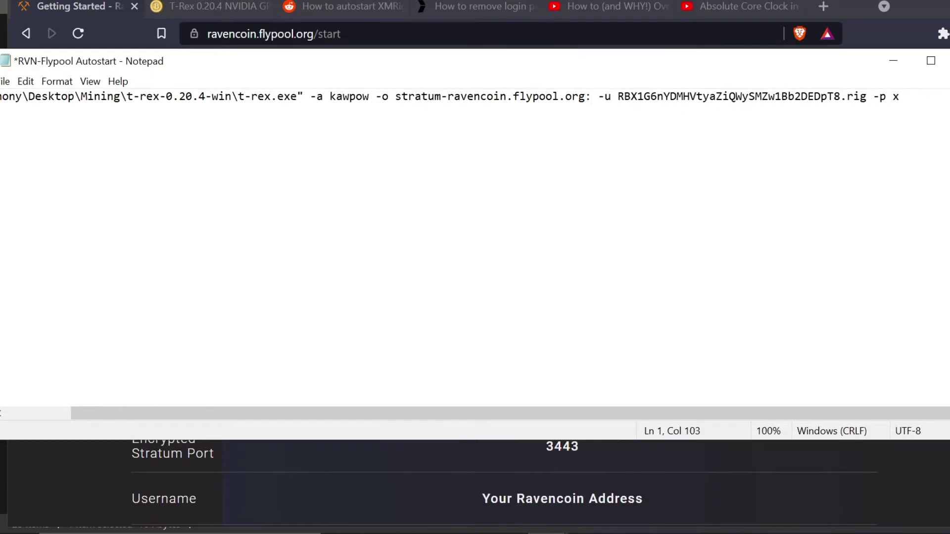
text(3333)
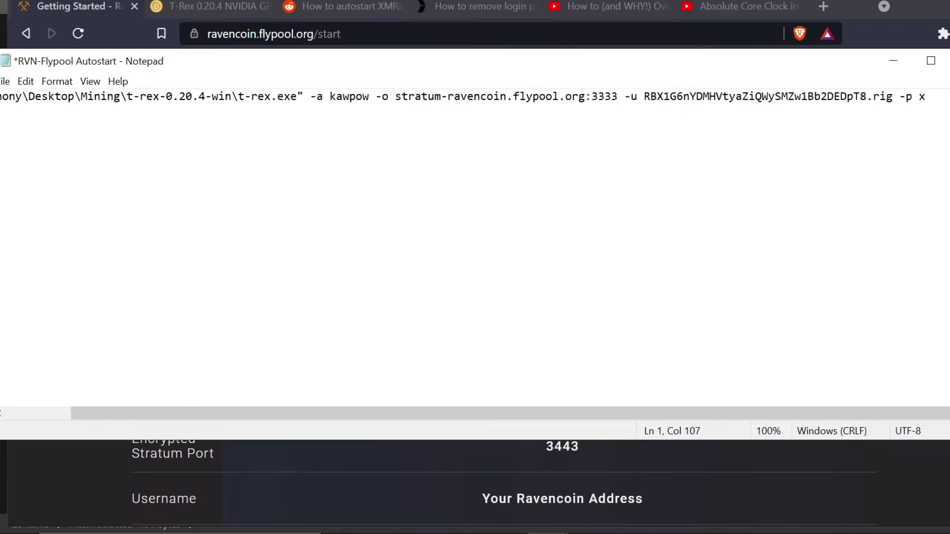
Open the bookmarked Flypool Ravencoin dashboard in a new Brave tab and copy the miner's wallet address.
click(638, 96)
key(Right)
click(348, 7)
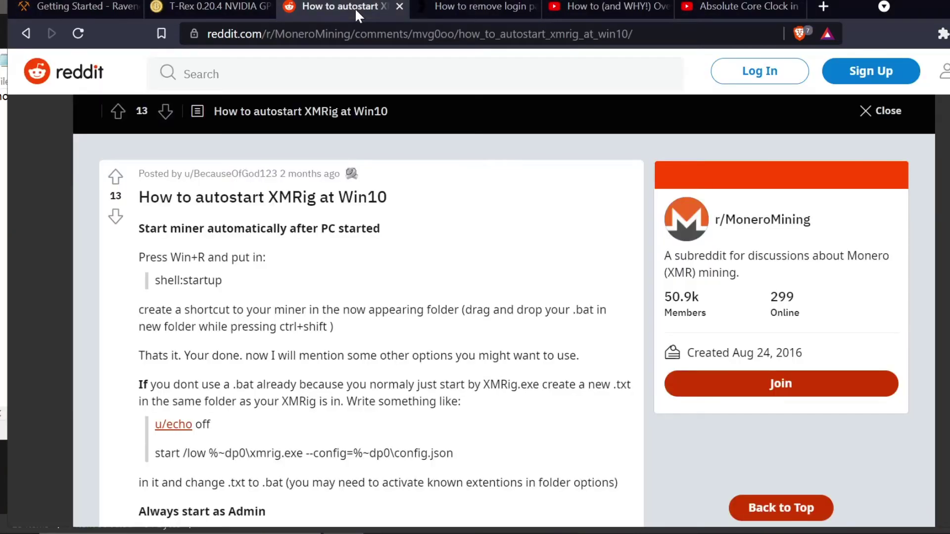
click(512, 12)
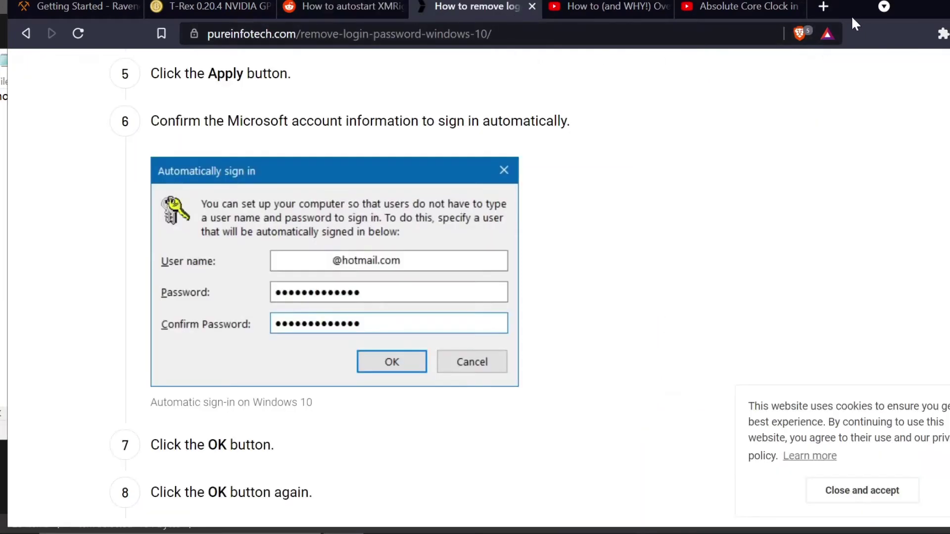
click(831, 6)
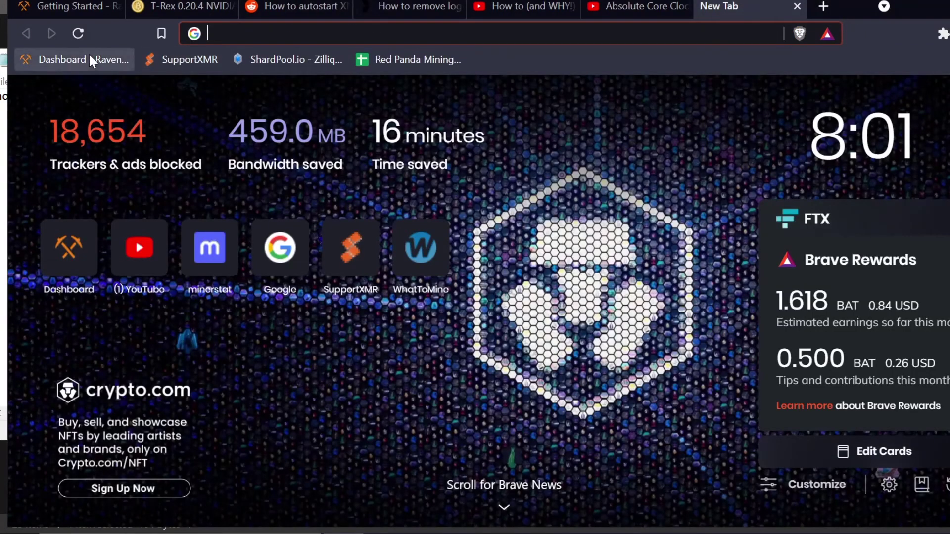
click(86, 59)
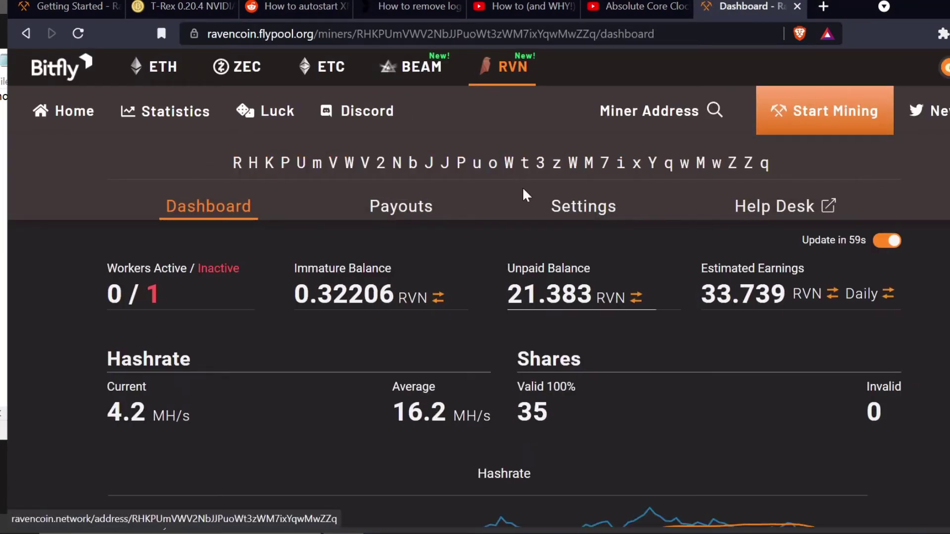
drag(793, 179, 195, 177)
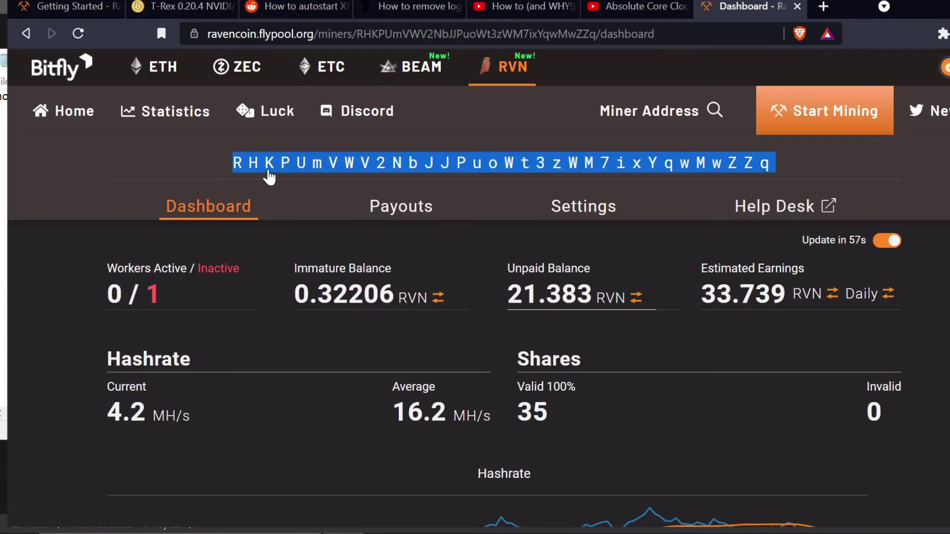
right_click(275, 167)
click(297, 309)
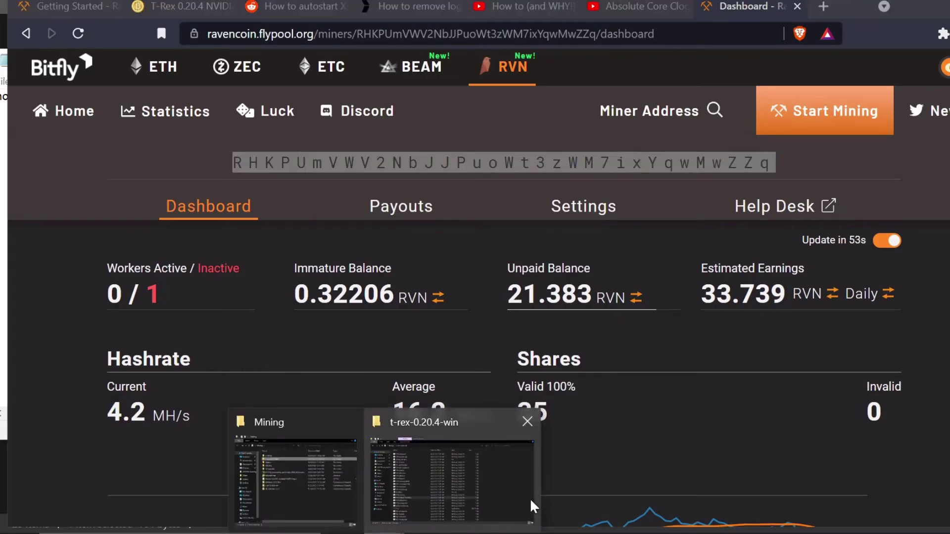
Switch to the RVN-Flypool Autostart batch file in Notepad and replace the wallet address after -u with the copied miner address.
click(500, 503)
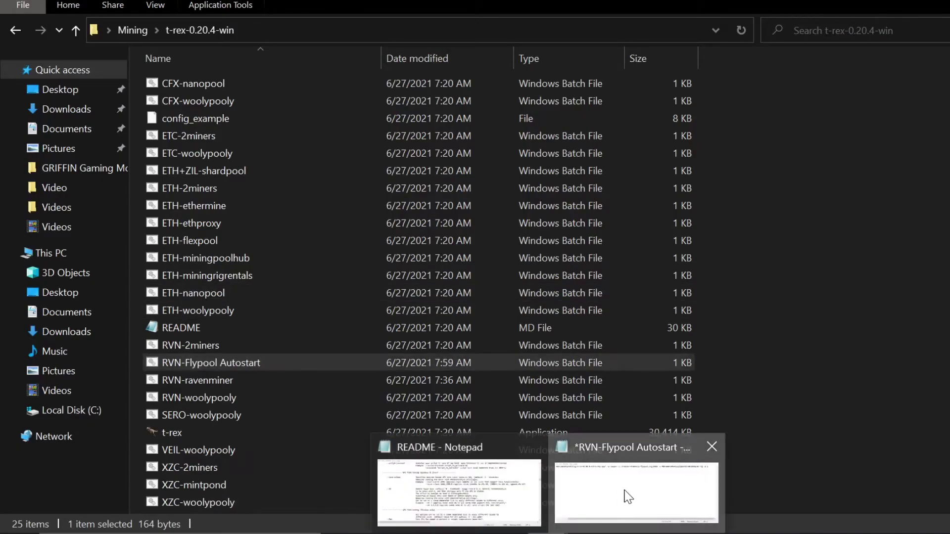
click(626, 495)
key(shift+Right)
key(shift+Right)
key(shift+Right)
key(shift+Right)
key(shift+Right)
key(shift+Right)
key(shift+Right)
key(shift+Right)
key(shift+Right)
key(shift+Right)
key(shift+Right)
key(shift+Right)
key(shift+Right)
key(shift+Right)
key(shift+Right)
key(shift+Right)
key(shift+Right)
key(shift+Right)
key(shift+Right)
key(shift+Right)
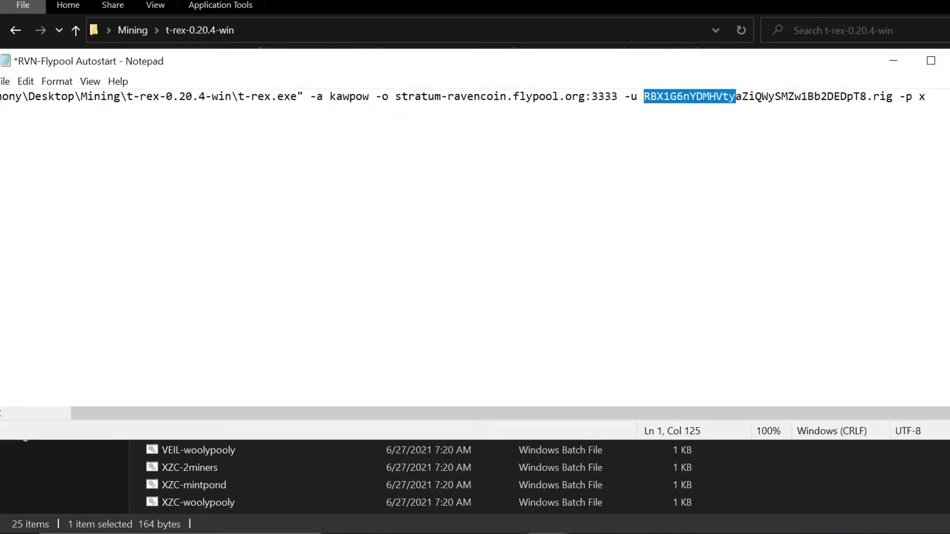
key(shift+Right)
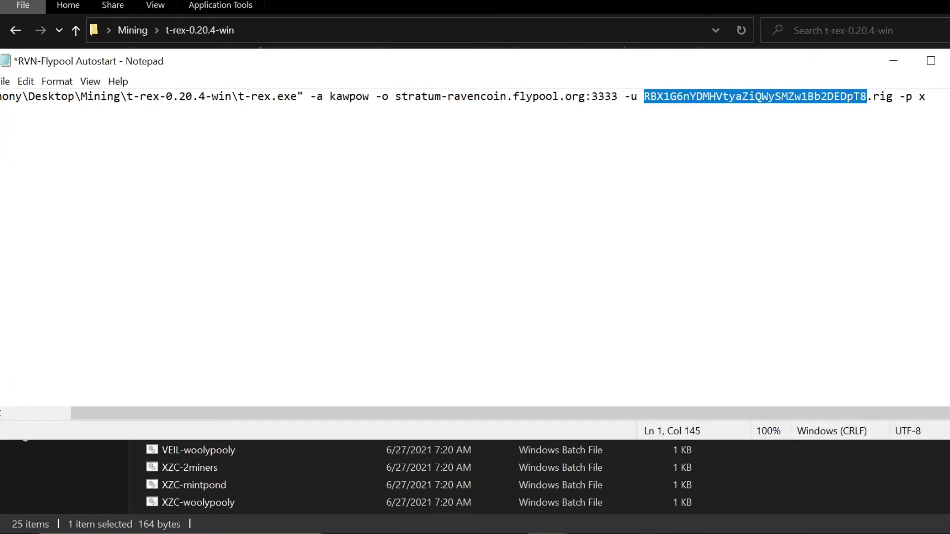
key(ctrl+v)
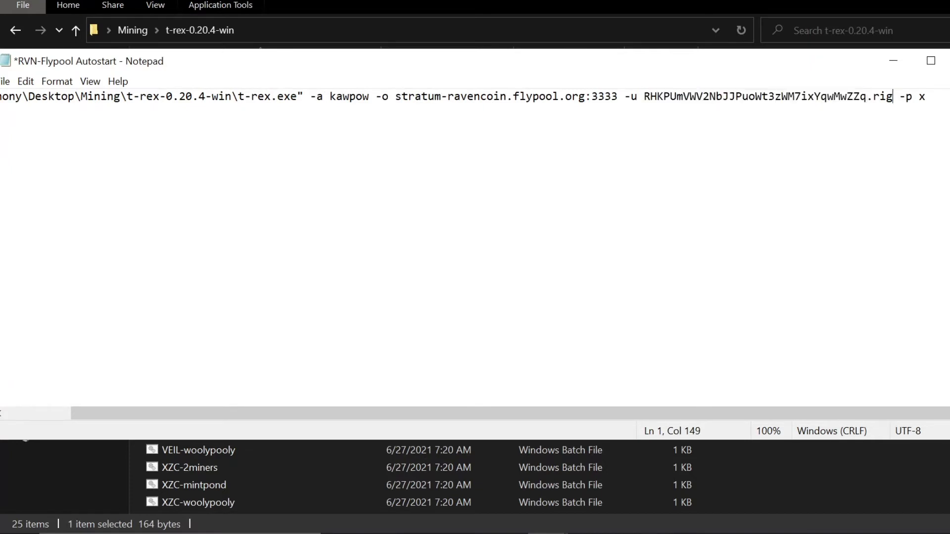
Change the worker name after the wallet address from rig to 3060 and place the caret at the end of the line.
key(BackSpace)
key(BackSpace)
key(BackSpace)
text(307)
text(060)
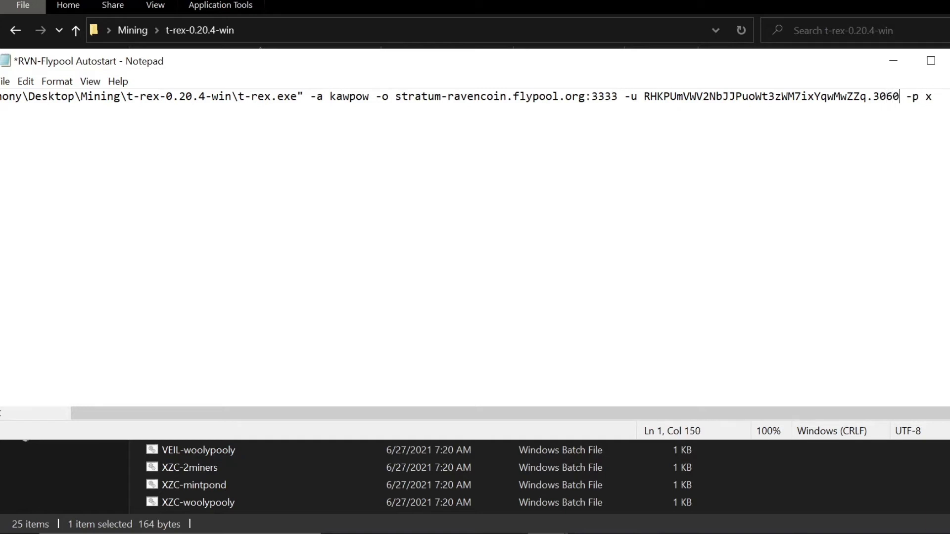
click(932, 97)
Switch to Brave and look at the two open YouTube videos on overclocking and absolute core clock in T-Rex Miner.
mouse_move(588, 533)
click(345, 475)
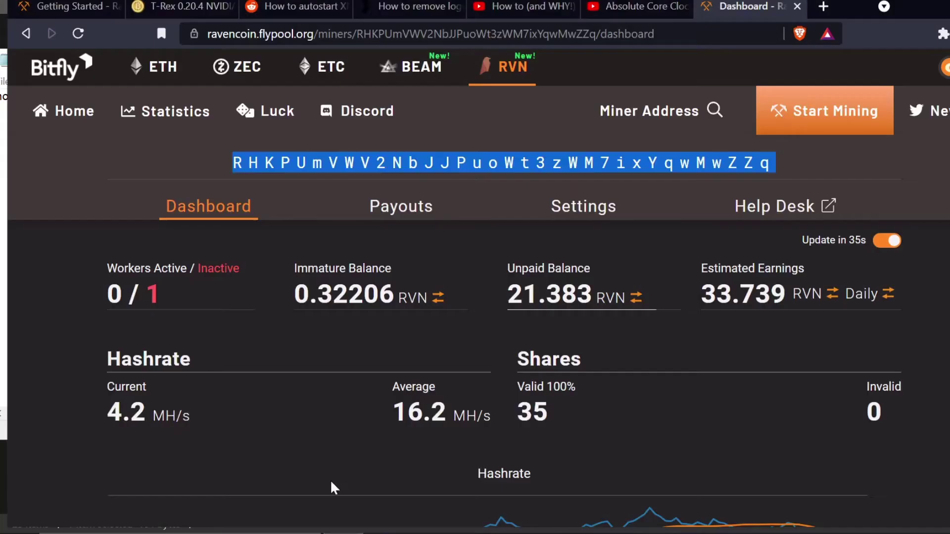
click(527, 11)
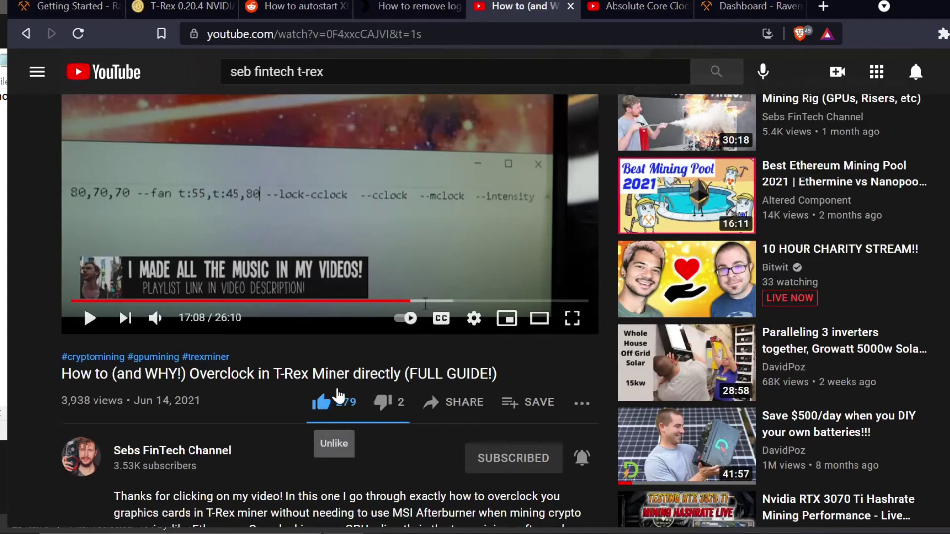
click(665, 9)
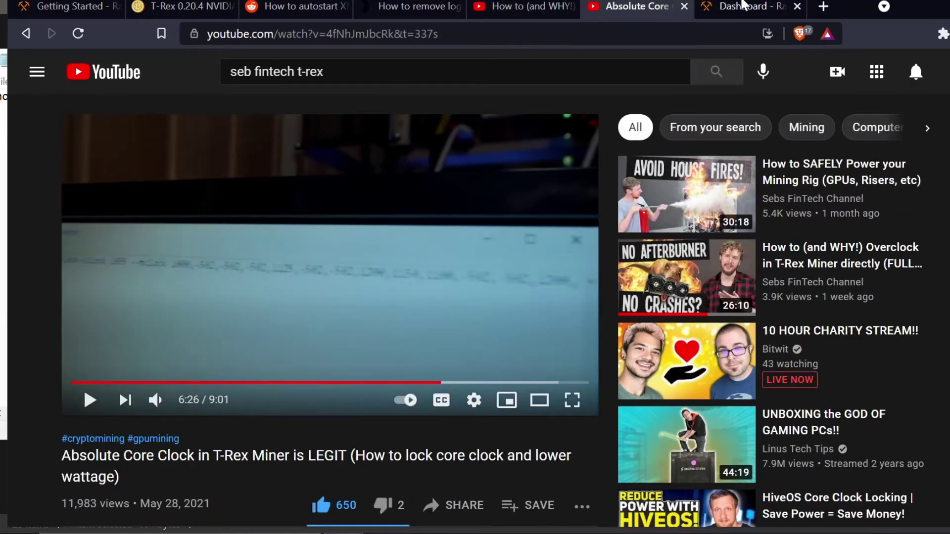
click(922, 3)
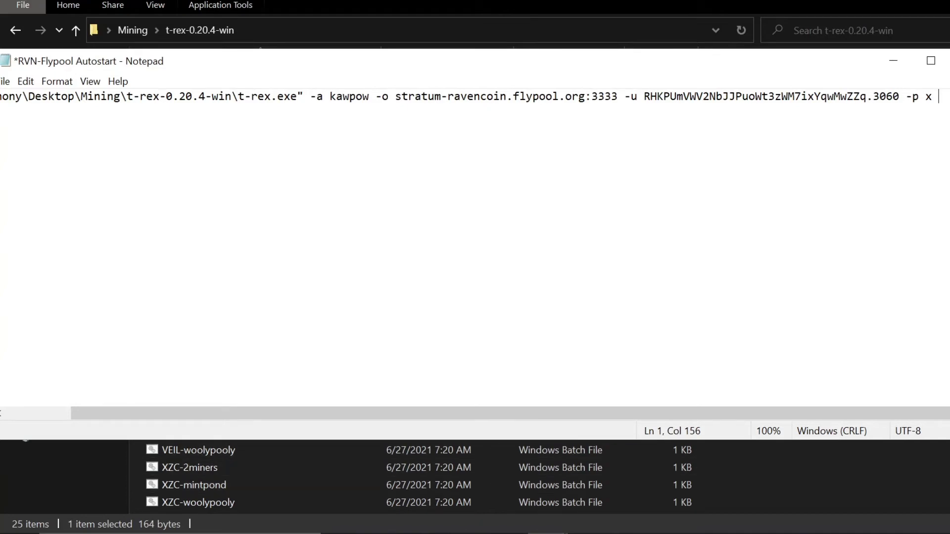
Switch to the README in Notepad and copy the --lock-cclock option name from the GPU fine tuning section.
click(589, 533)
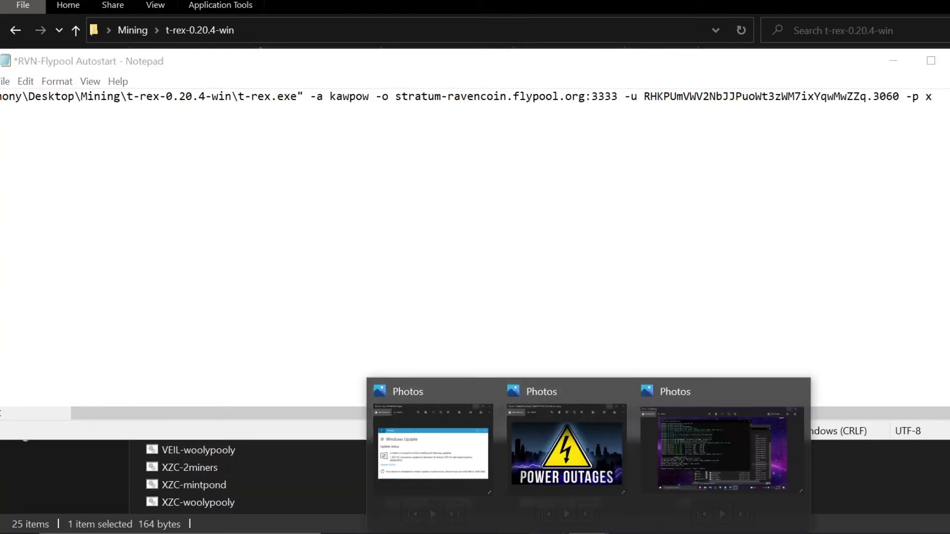
mouse_move(547, 533)
click(474, 474)
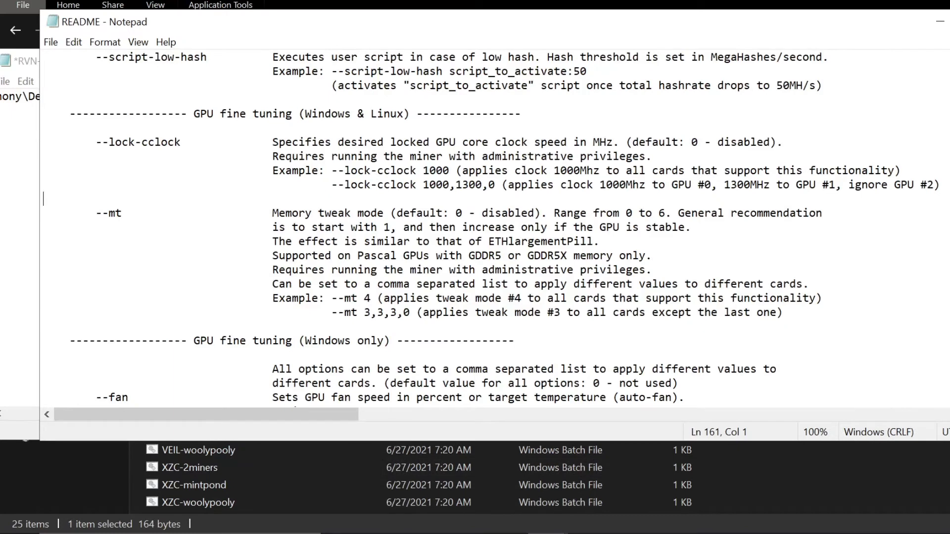
drag(89, 142, 181, 142)
click(181, 142)
click(129, 142)
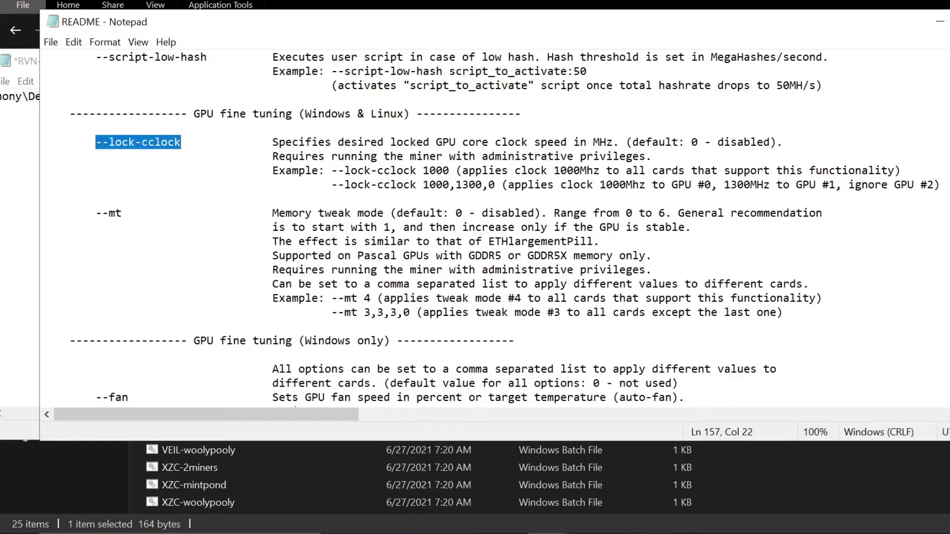
right_click(172, 142)
click(207, 189)
Append --lock-cclock 1500 after -p x in the RVN-Flypool Autostart batch file.
click(573, 529)
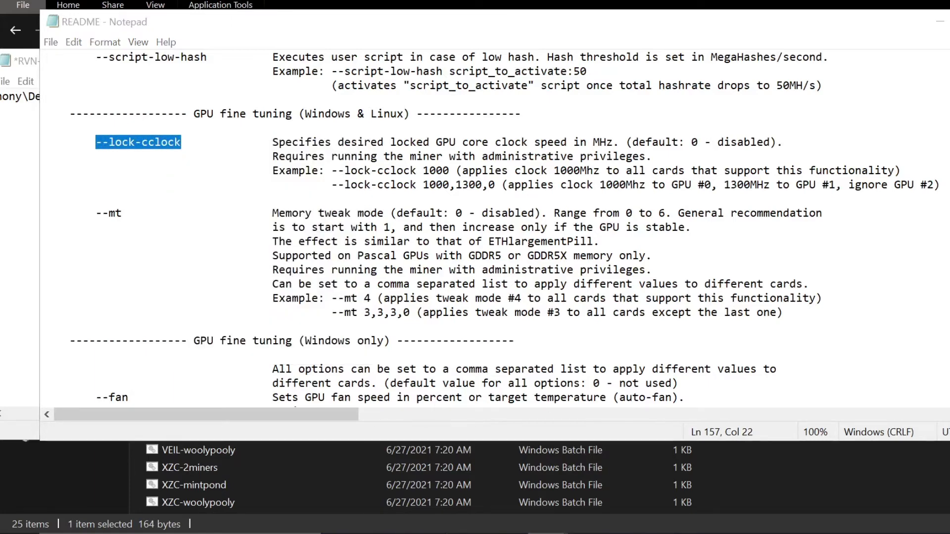
click(577, 517)
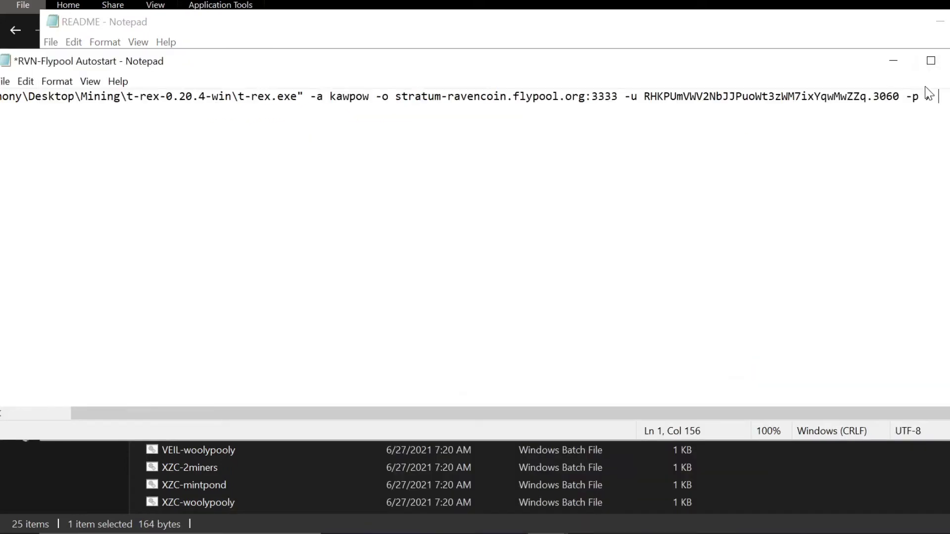
key(ctrl+v)
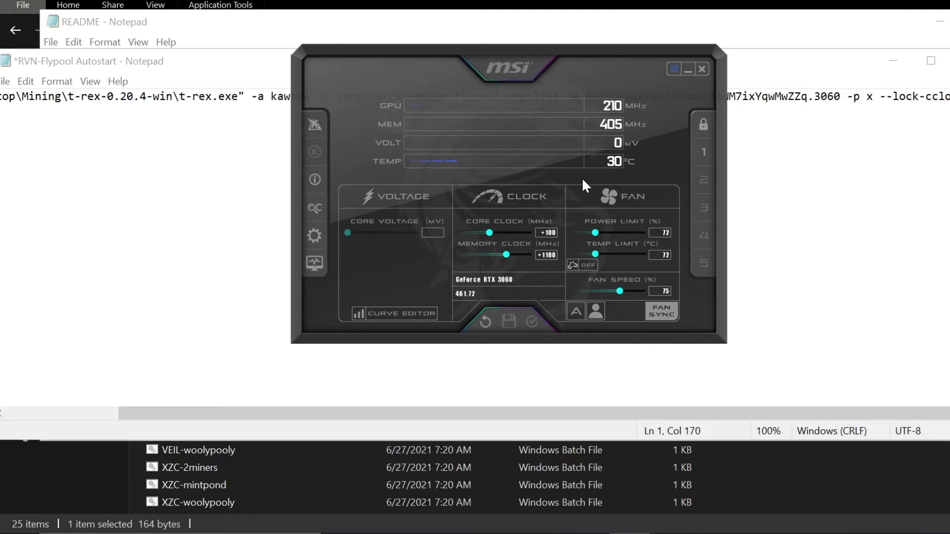
click(688, 69)
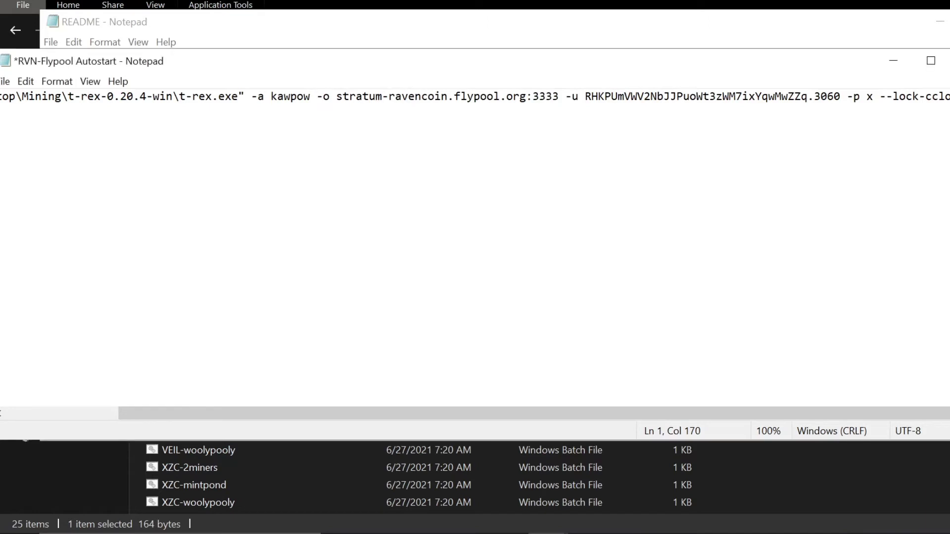
right_click(490, 256)
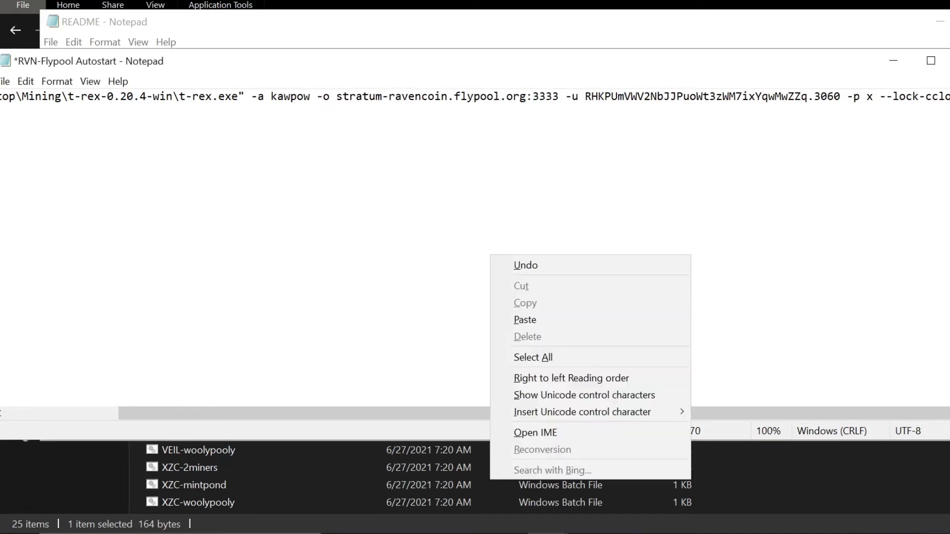
key(Escape)
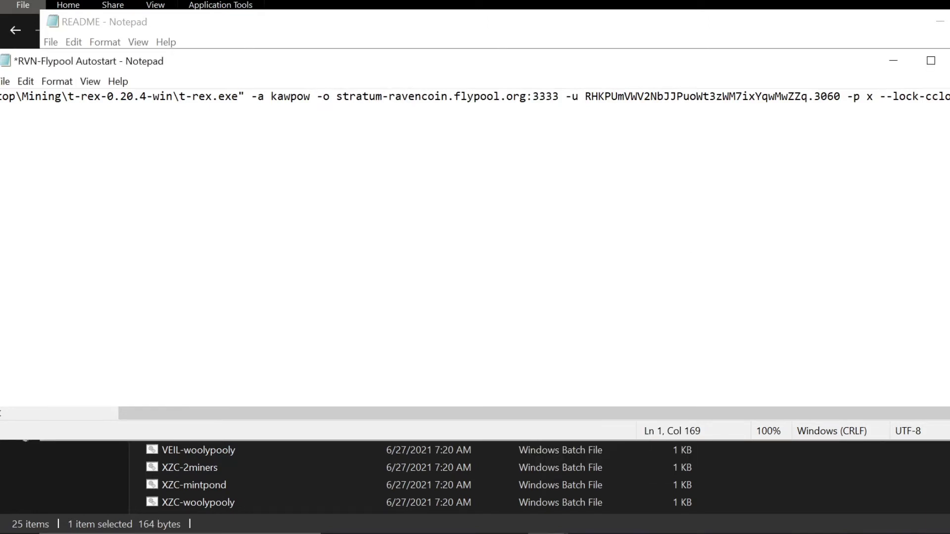
key(Right)
key(Right)
key(Right)
key(Right)
key(Right)
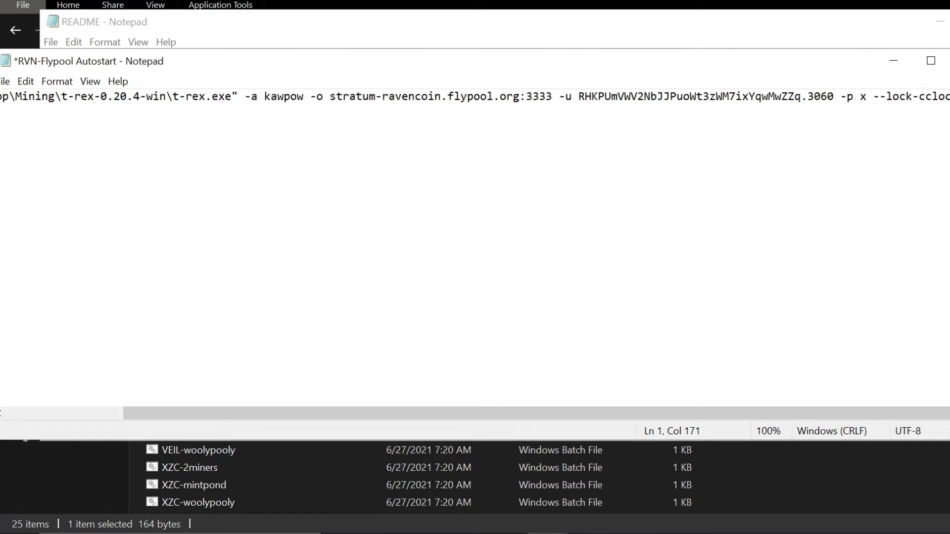
key(Right)
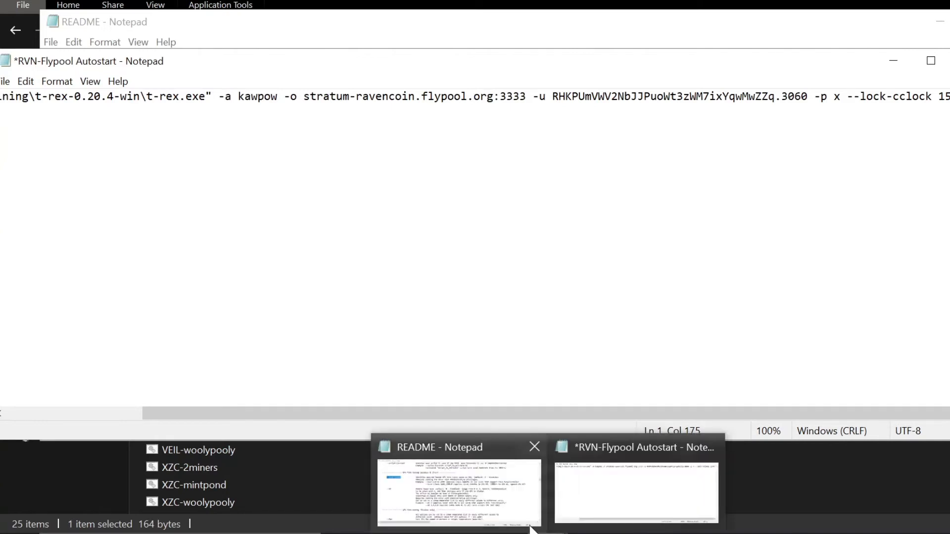
Return to the README and copy the --fan option name from the Windows-only GPU fine tuning section.
mouse_move(384, 533)
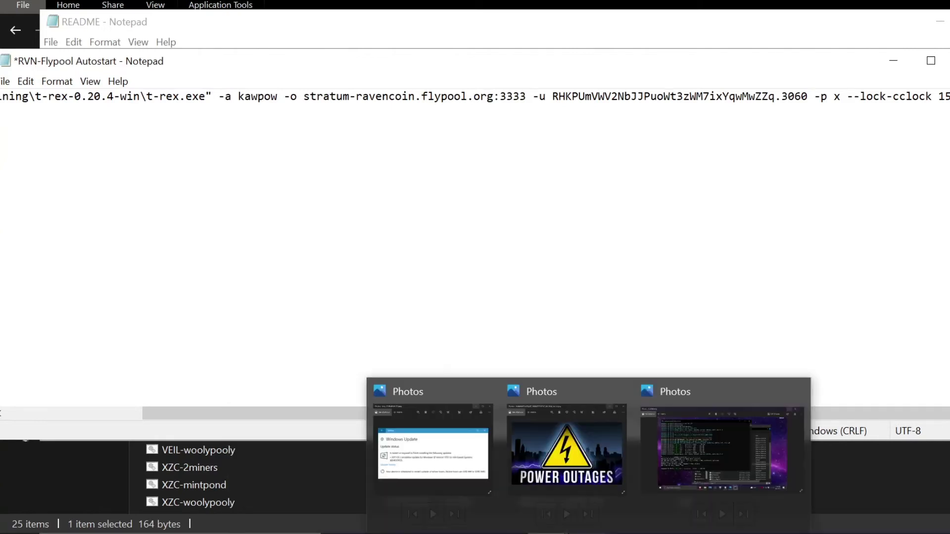
click(446, 507)
scroll(517, 226, down, 3)
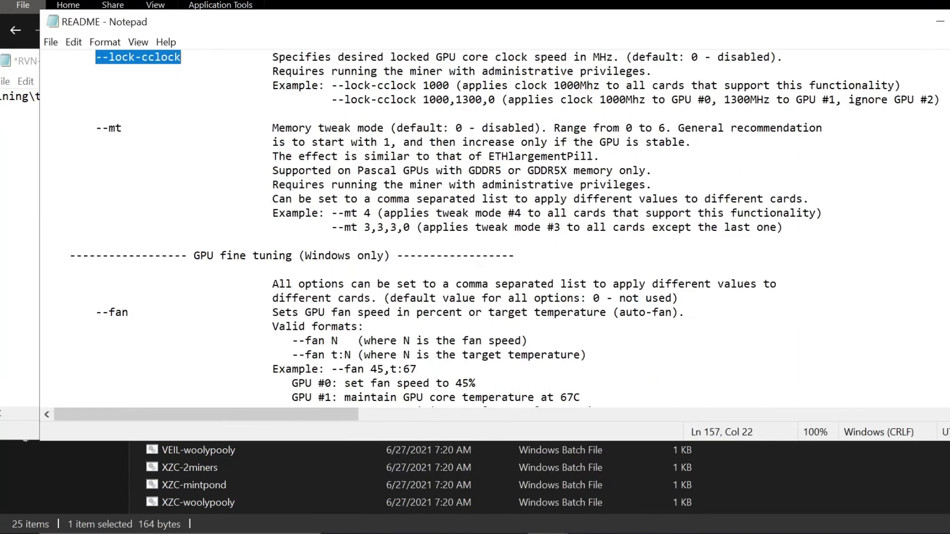
click(109, 270)
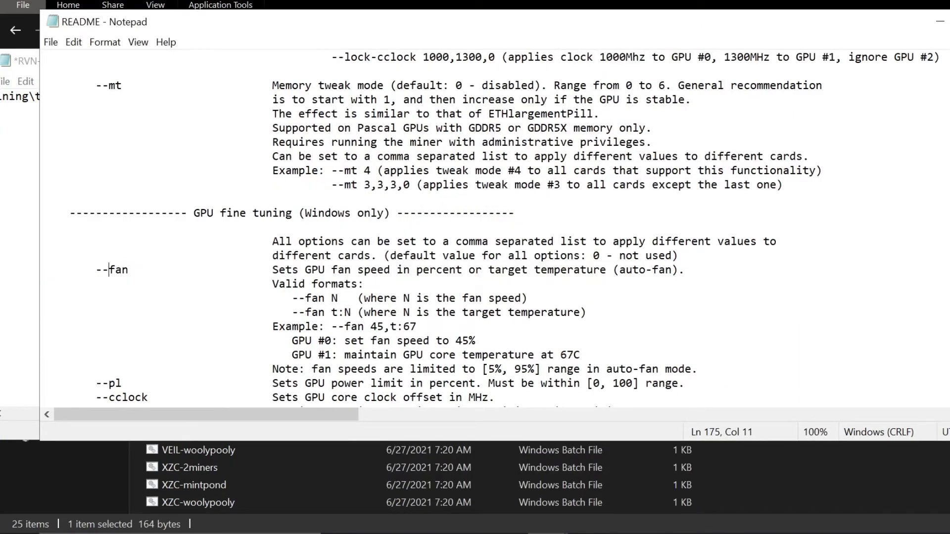
drag(95, 270, 129, 269)
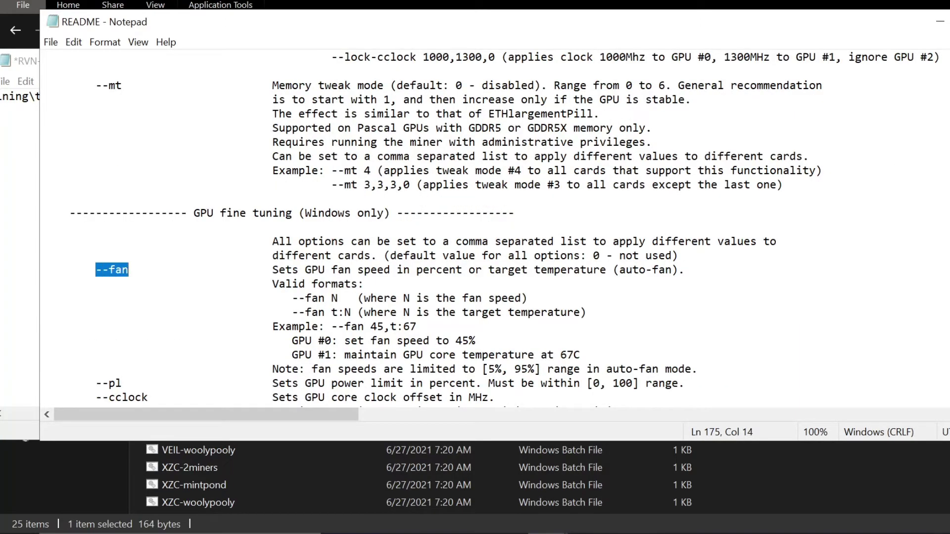
right_click(118, 272)
click(131, 303)
Append --fan 80 after the locked core clock setting in the RVN-Flypool Autostart batch file.
mouse_move(548, 533)
click(631, 490)
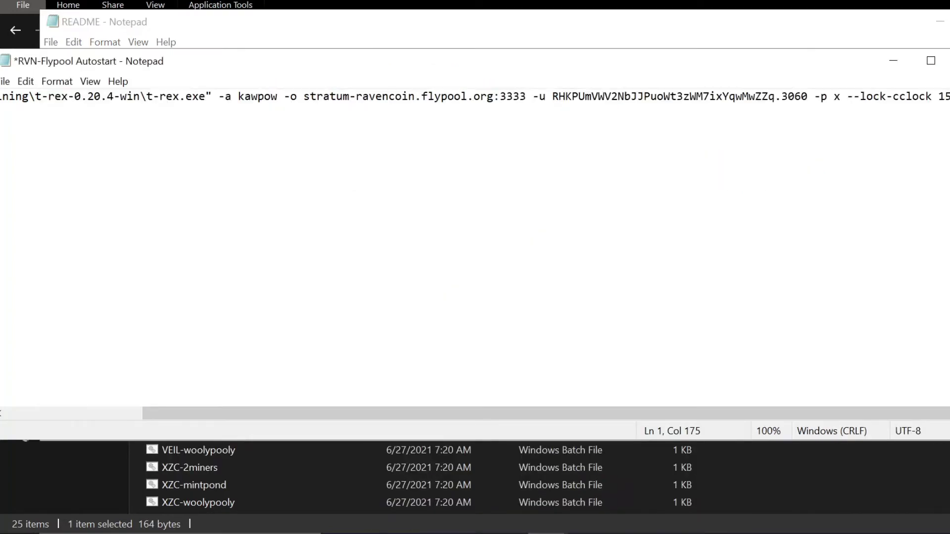
key(Right)
key(Right)
key(Right)
key(Right)
key(Right)
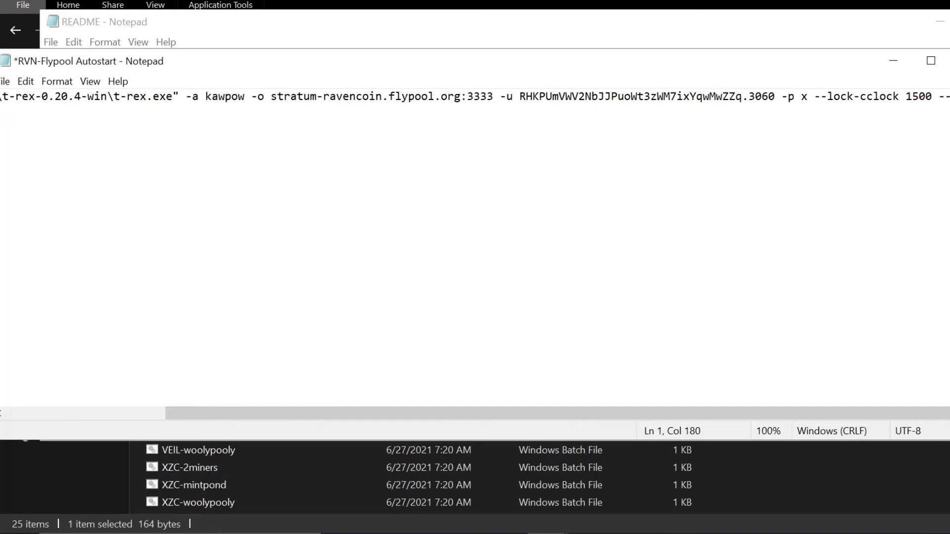
key(Right)
key(Right)
key(Right)
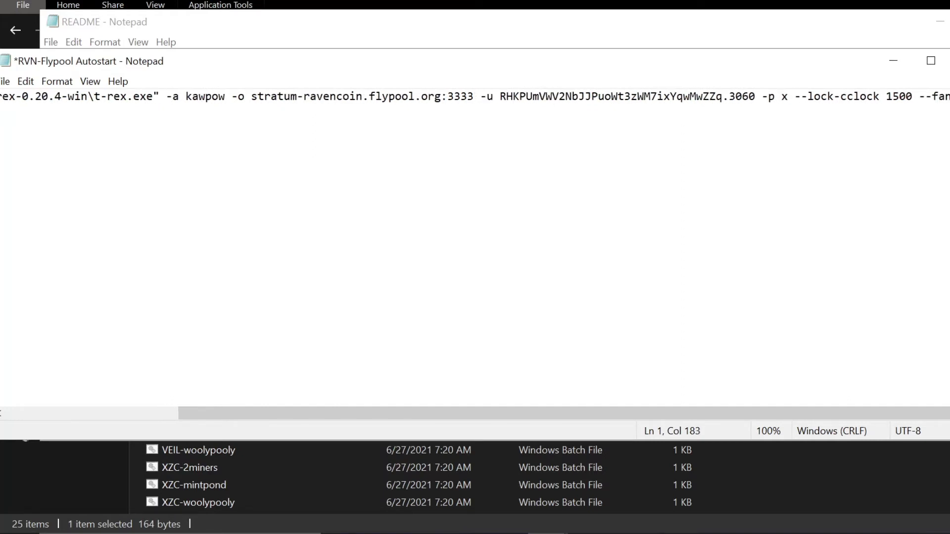
key(Right)
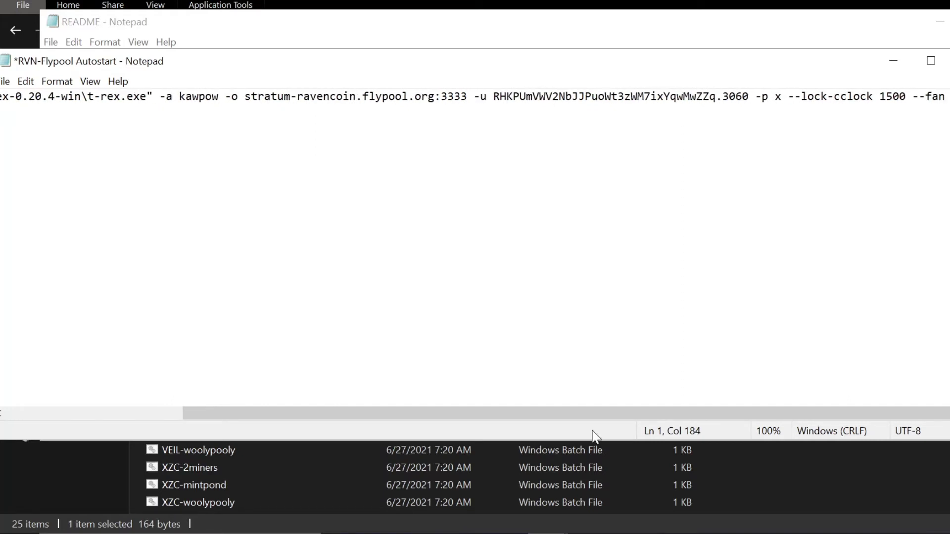
Return to the README and copy the --mclock option name for the GPU memory clock offset.
mouse_move(548, 533)
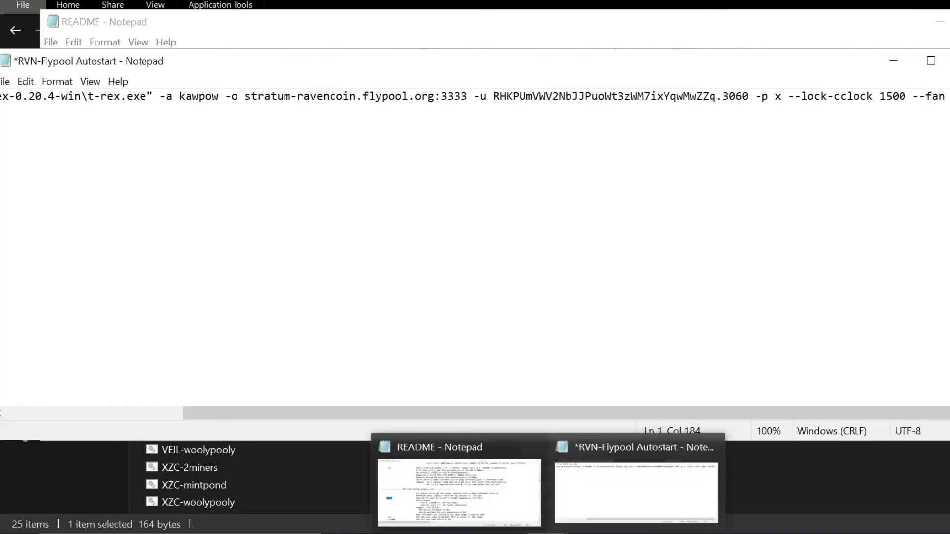
click(512, 494)
click(187, 340)
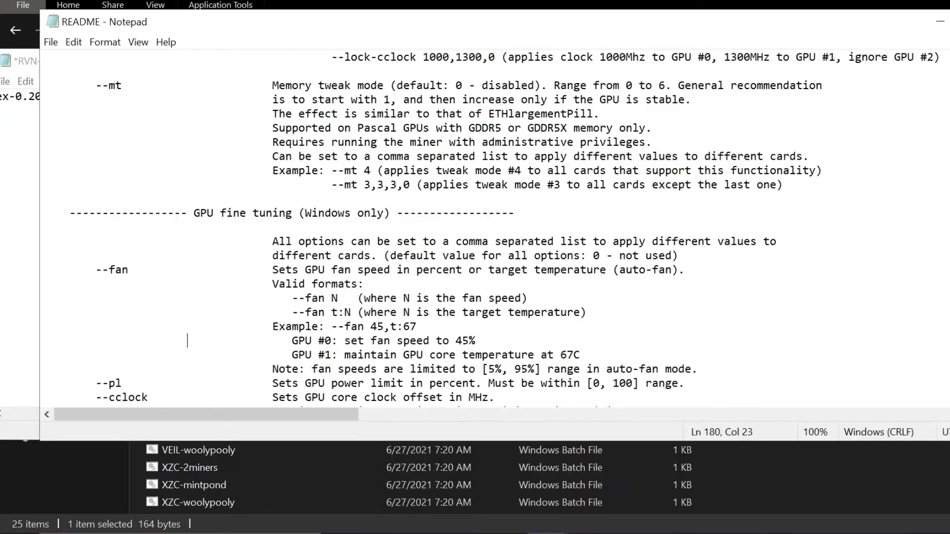
scroll(187, 341, down, 3)
scroll(187, 297, down, 1)
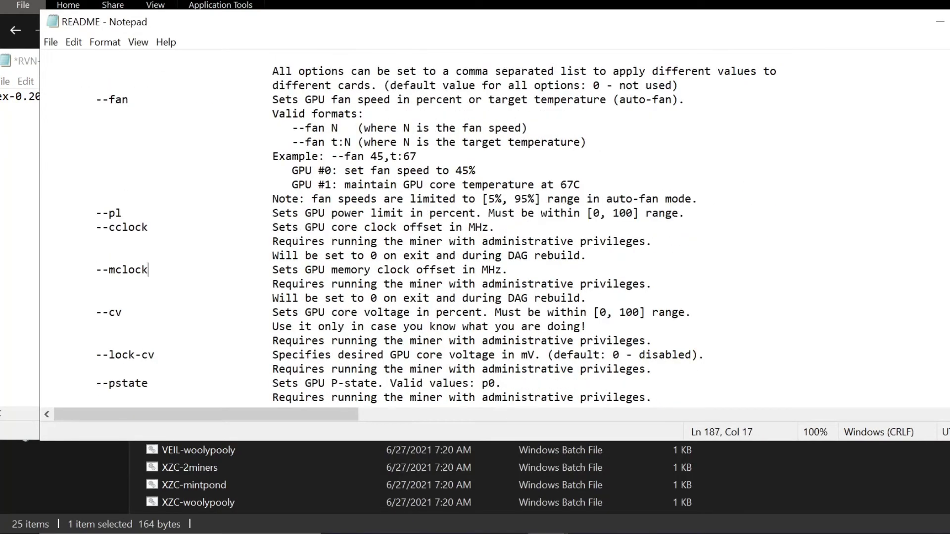
drag(148, 269, 96, 270)
right_click(121, 269)
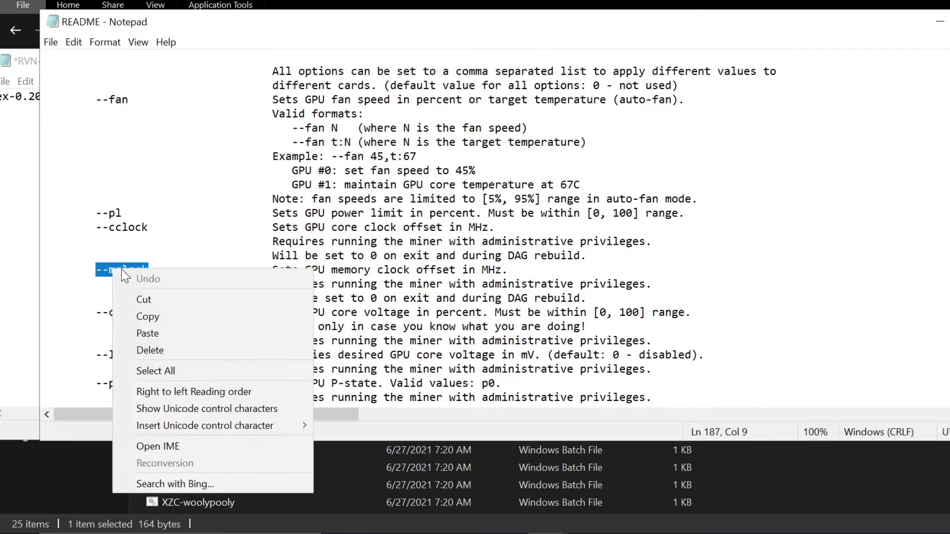
click(148, 318)
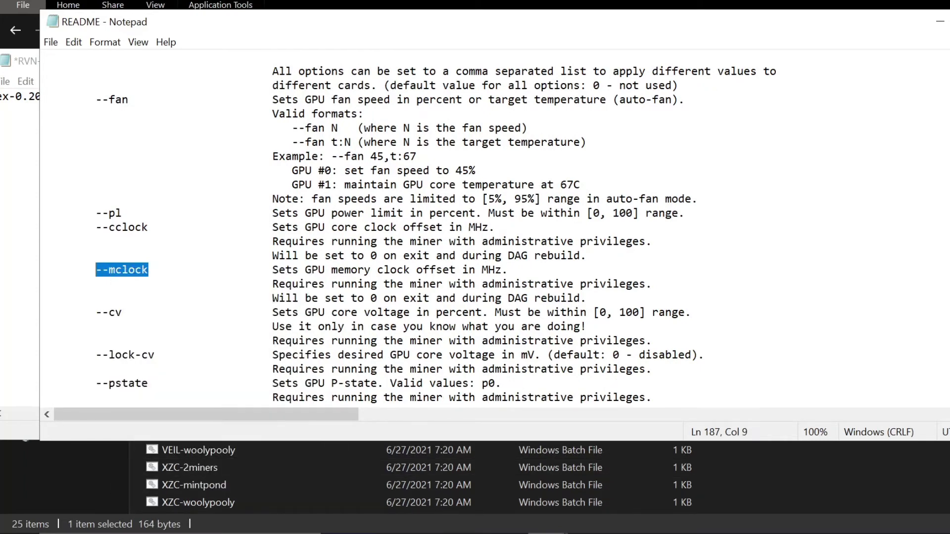
Append the copied --mclock option after --fan 80 in the RVN-Flypool Autostart batch file.
click(600, 502)
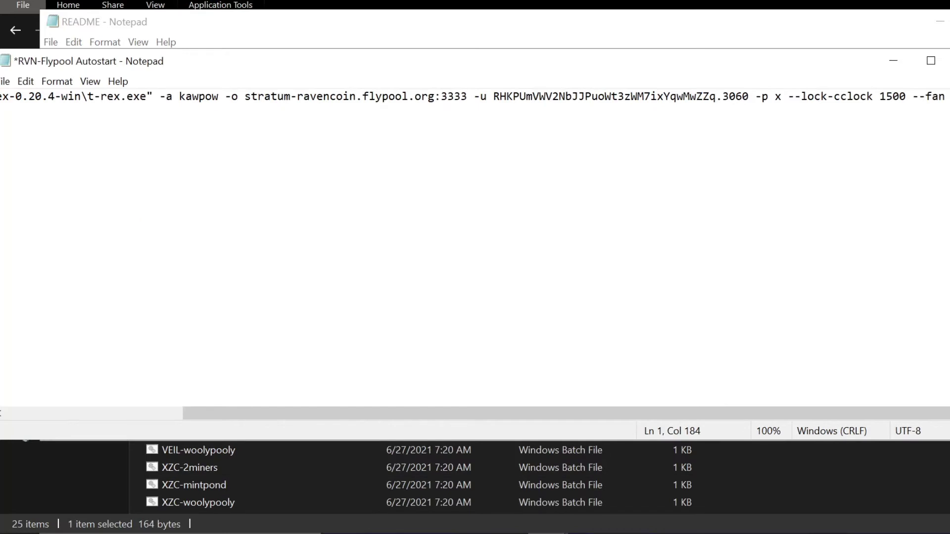
key(Right)
key(Right)
key(Right)
key(Right)
key(Right)
key(Right)
key(Right)
key(Right)
key(Right)
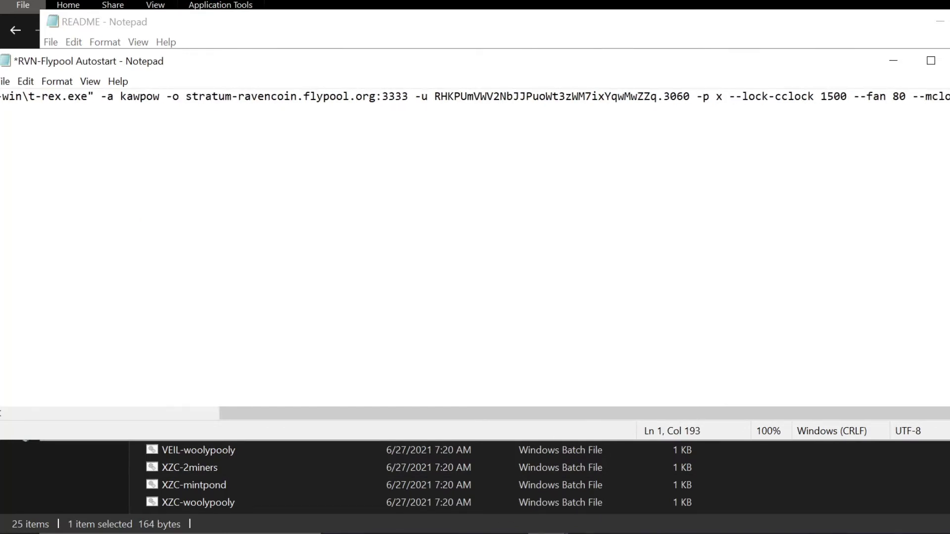
Check the memory clock offset in MSI Afterburner and enter 1100 as the --mclock value in the batch file.
click(848, 533)
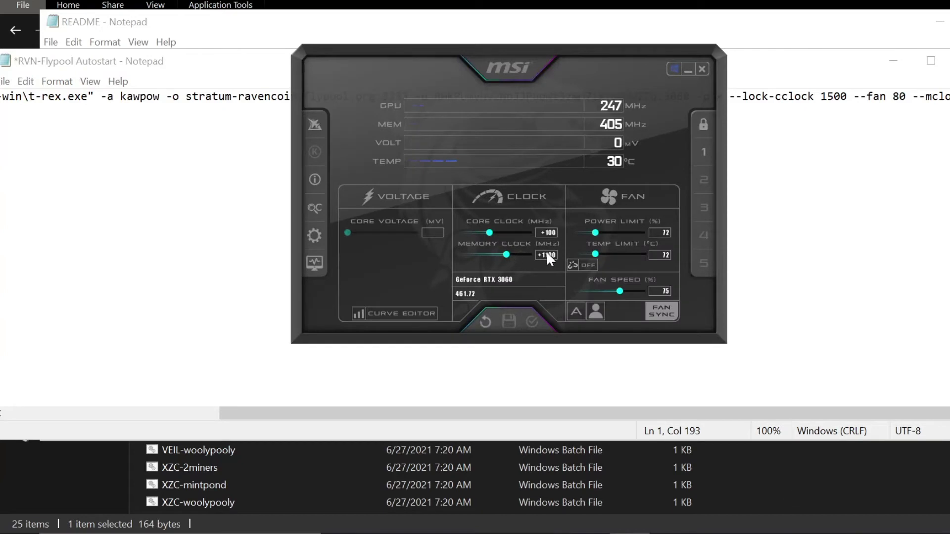
click(688, 68)
key(Left)
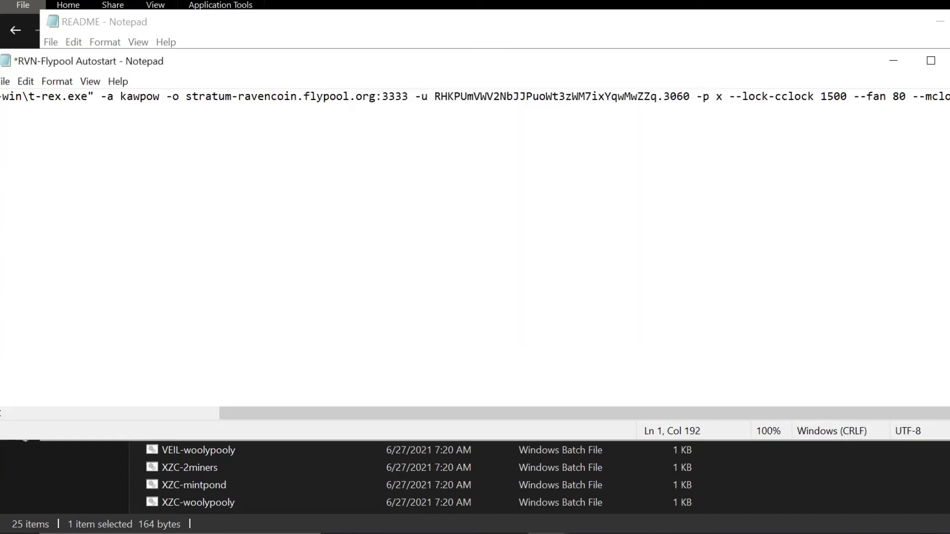
key(Right)
key(Right)
key(Right)
key(Right)
key(Right)
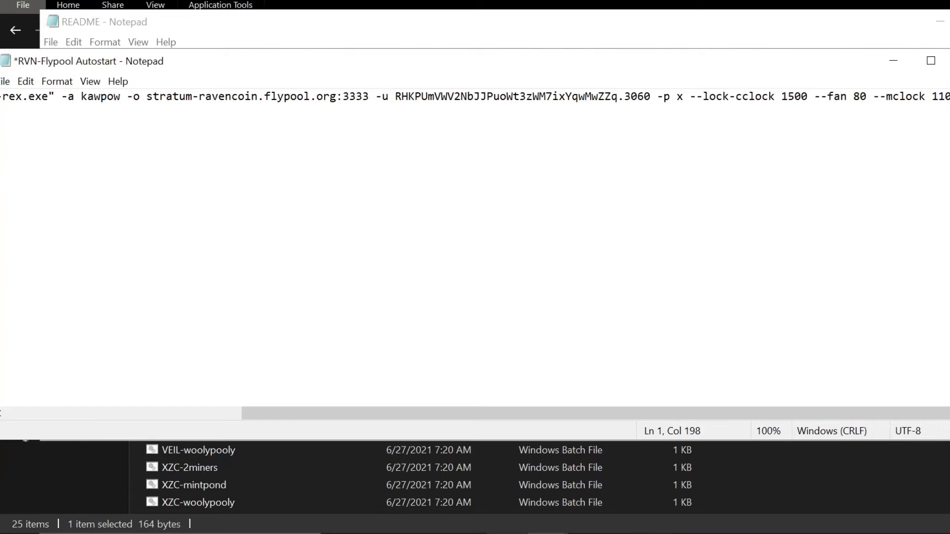
Return to the README and copy the --pl option name for the GPU power limit.
click(516, 520)
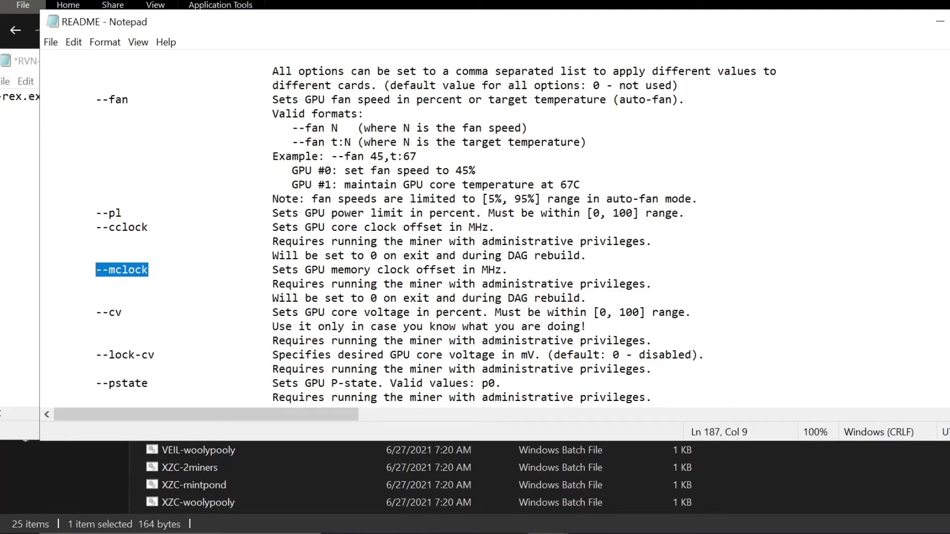
drag(122, 212, 96, 212)
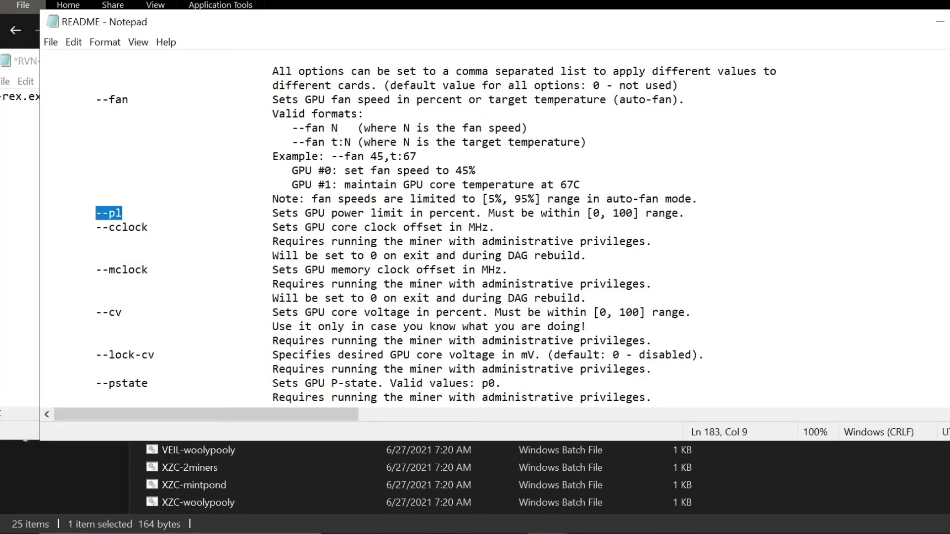
mouse_move(547, 524)
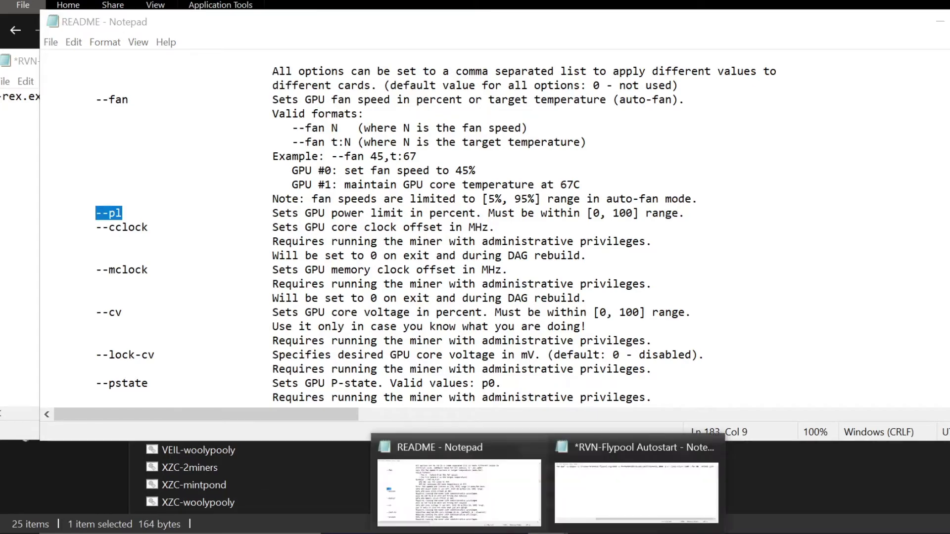
Append --pl 72 after --mclock 1100 in the batch file, checking the power limit in MSI Afterburner.
click(638, 475)
key(Right)
key(Right)
key(Right)
key(Right)
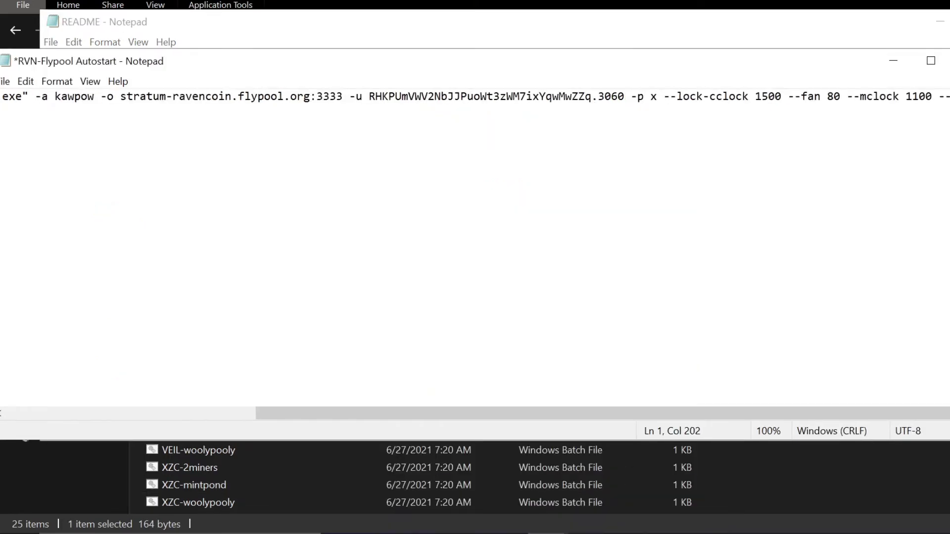
key(Right)
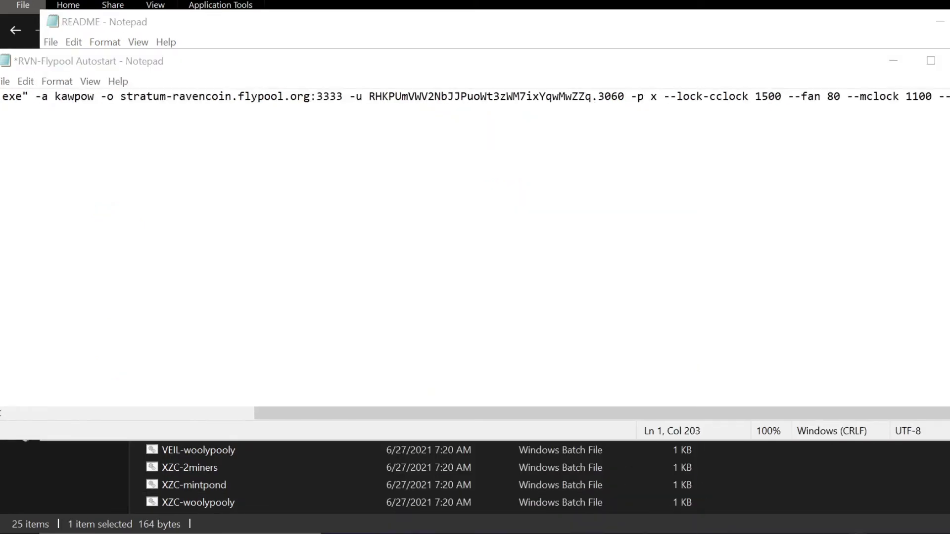
click(630, 533)
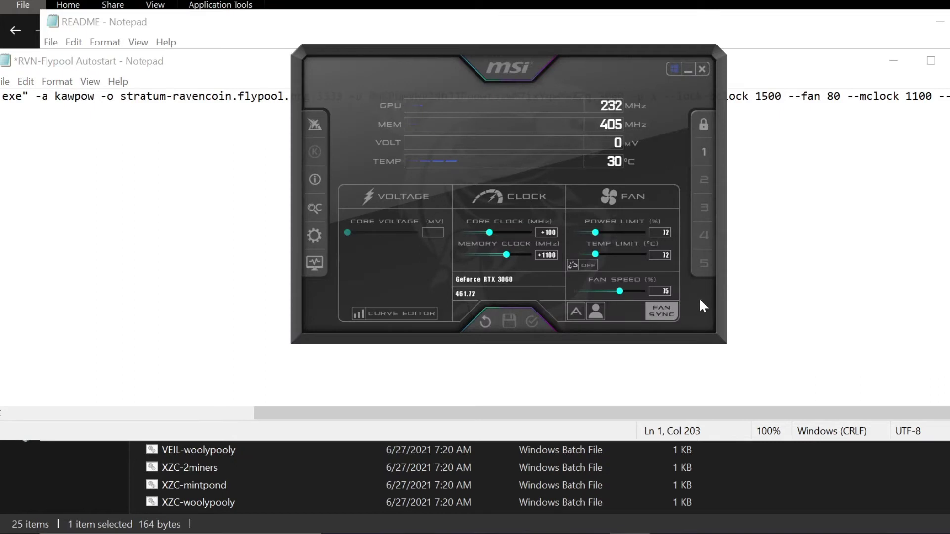
click(688, 70)
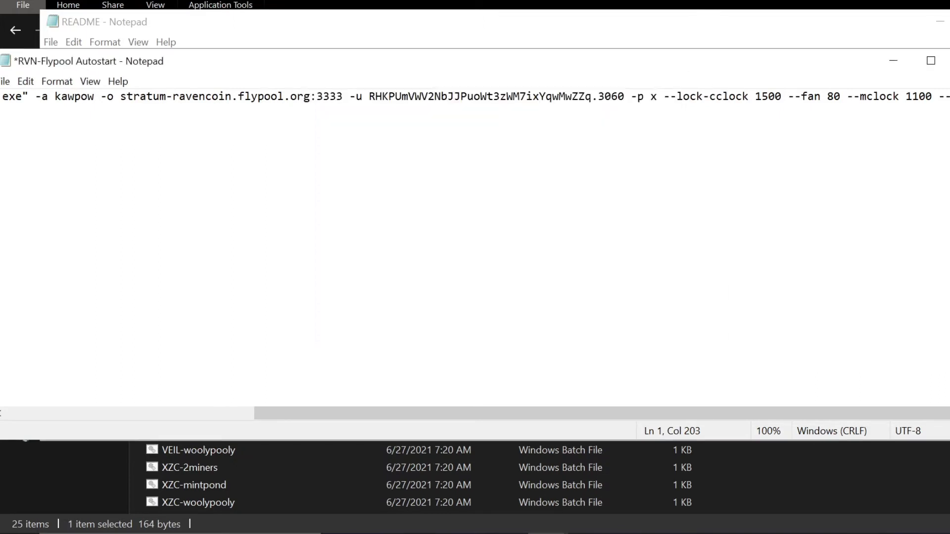
key(Right)
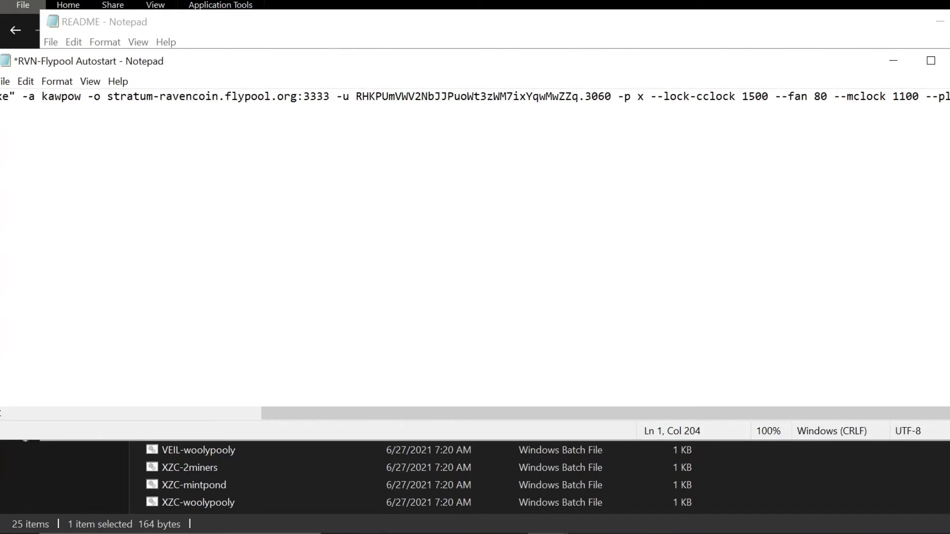
key(Right)
Save and close the RVN-Flypool Autostart batch file and put away the README window.
key(alt+F4)
key(Return)
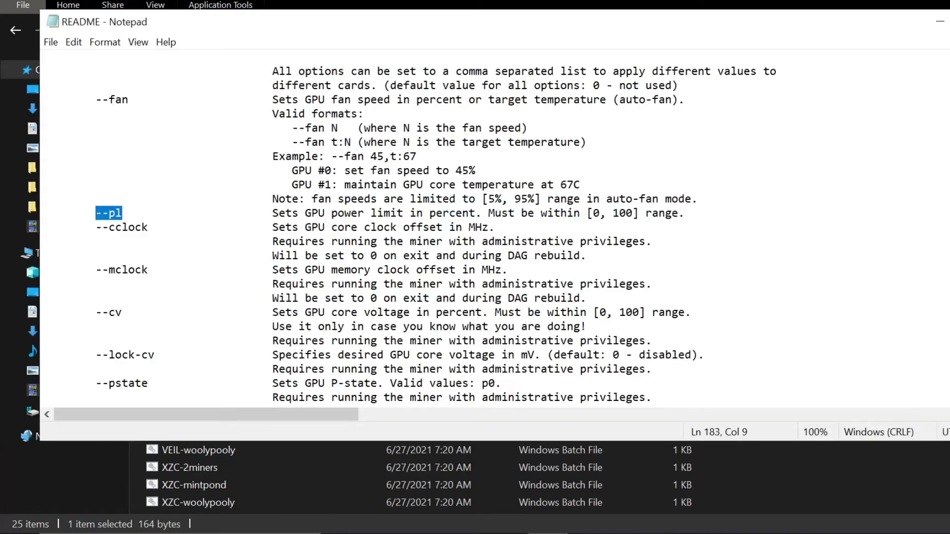
click(938, 21)
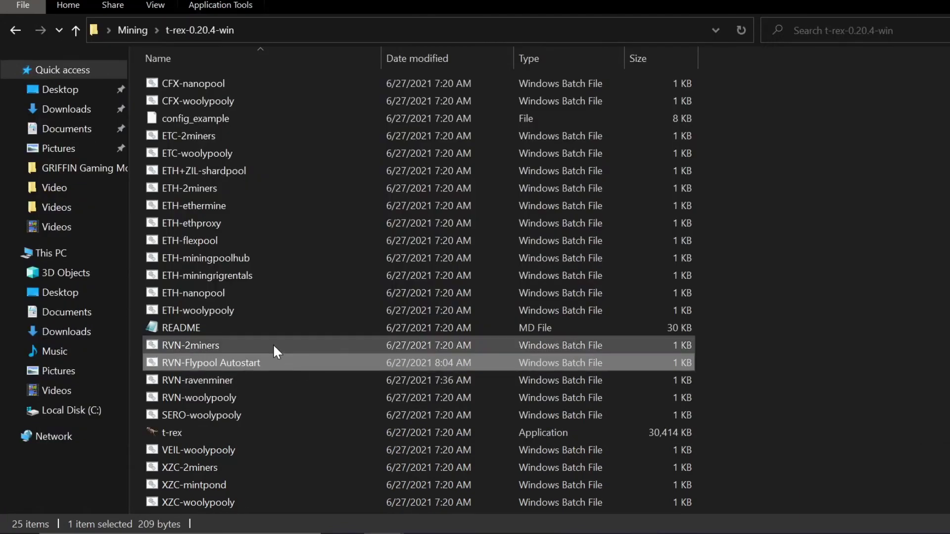
Test-run the RVN-Flypool Autostart batch file as administrator, check the GPU settings in the miner output, and close the console.
right_click(243, 364)
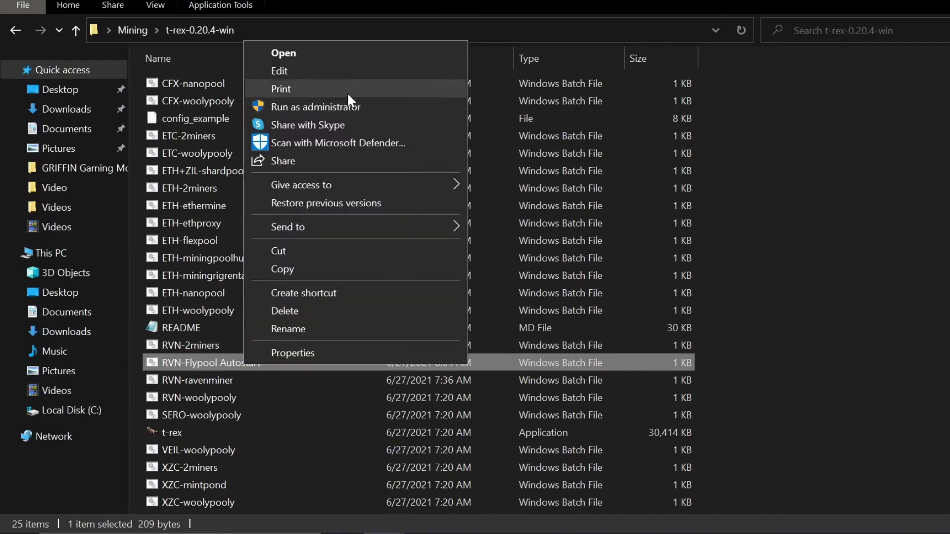
click(337, 103)
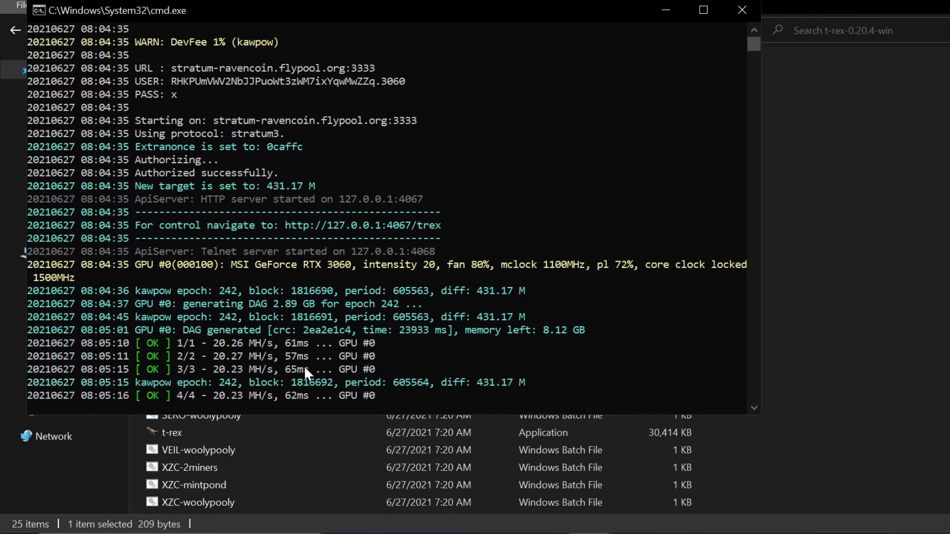
click(732, 12)
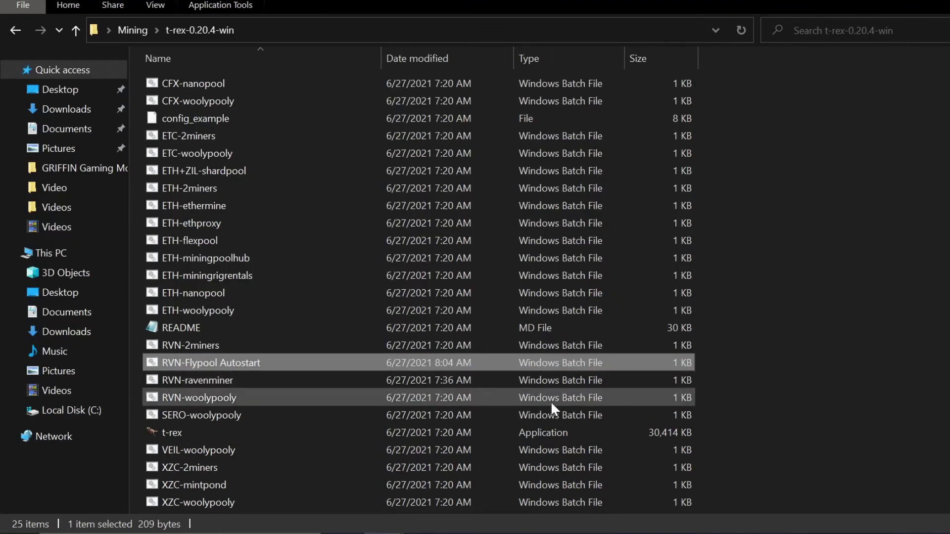
Minimize the t-rex-0.20.4-win folder window and close the three open Photos windows.
click(938, 3)
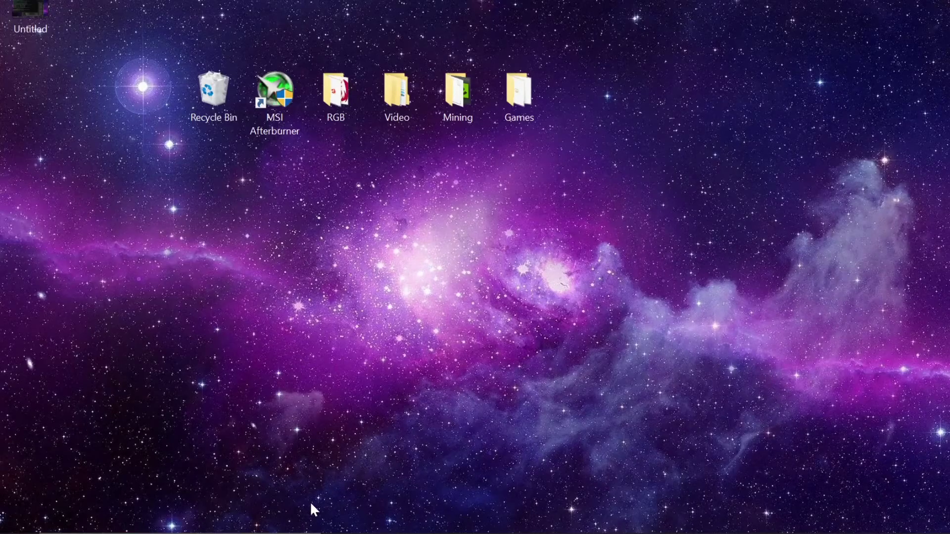
mouse_move(546, 533)
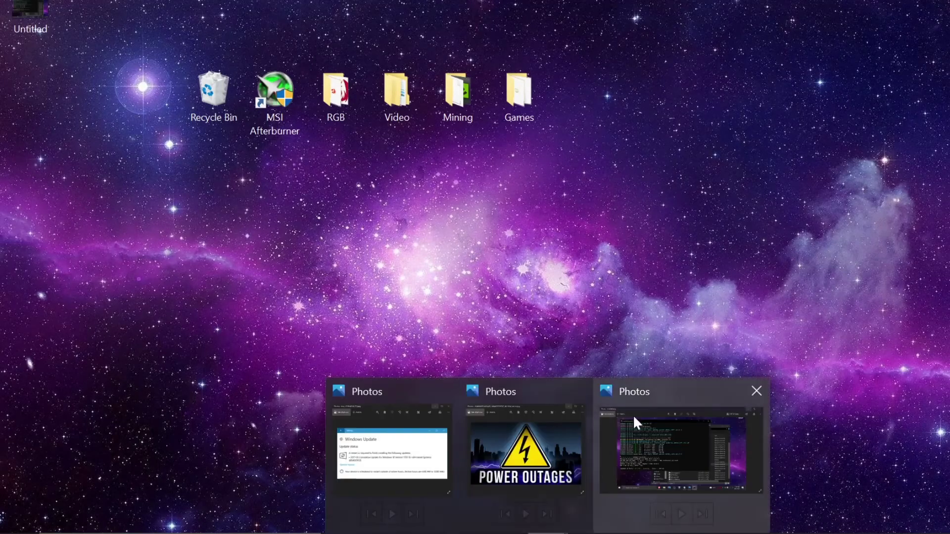
click(761, 391)
click(672, 390)
click(607, 391)
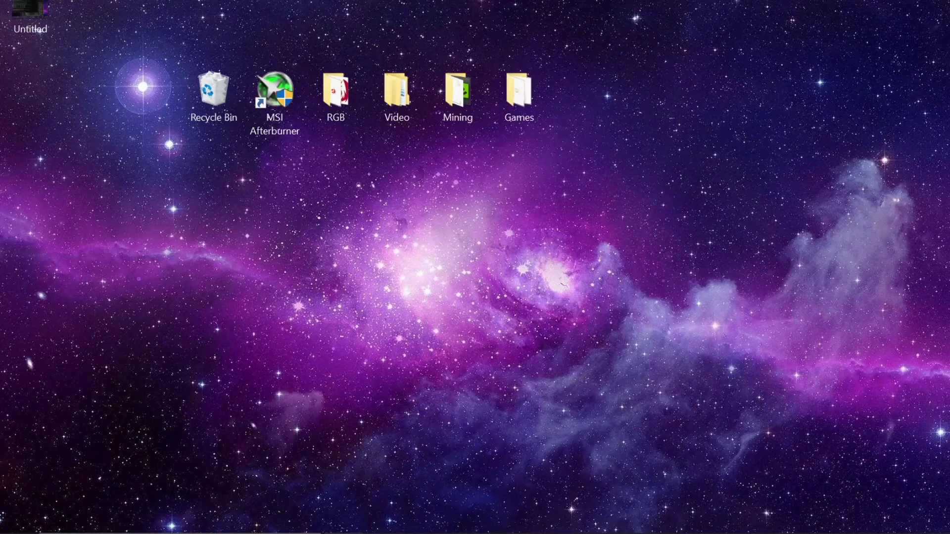
Bring up the Mining folder window over the desktop and open the t-rex-0.20.4-win folder in it.
mouse_move(384, 533)
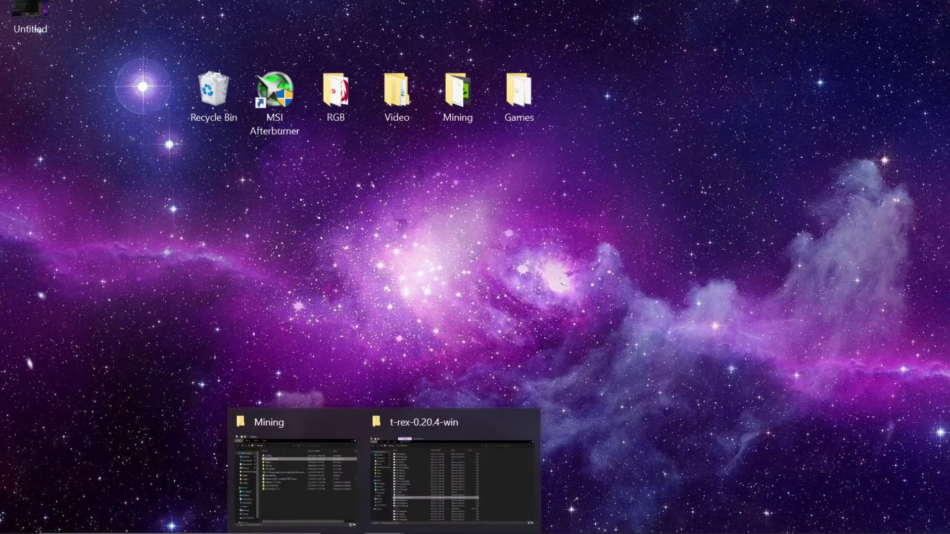
click(378, 464)
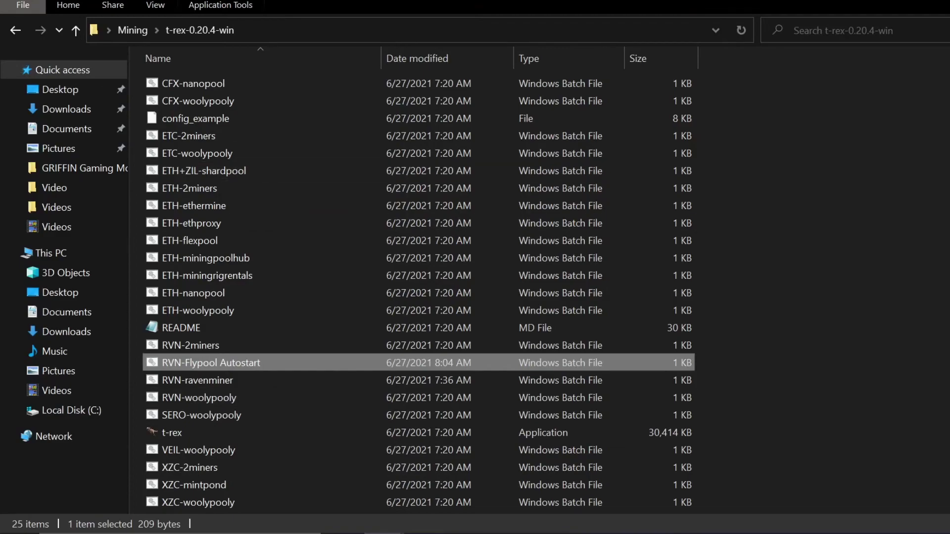
key(super+d)
key(alt+Tab)
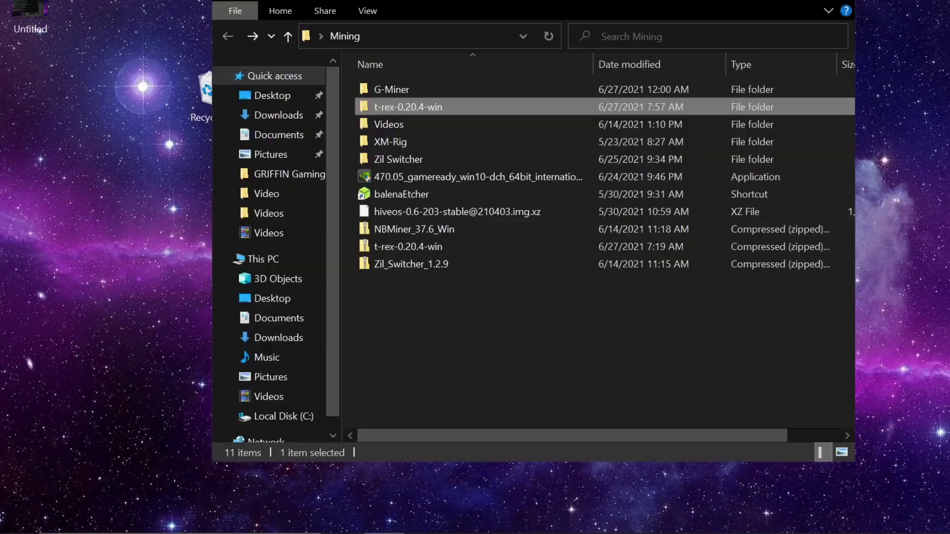
double_click(399, 108)
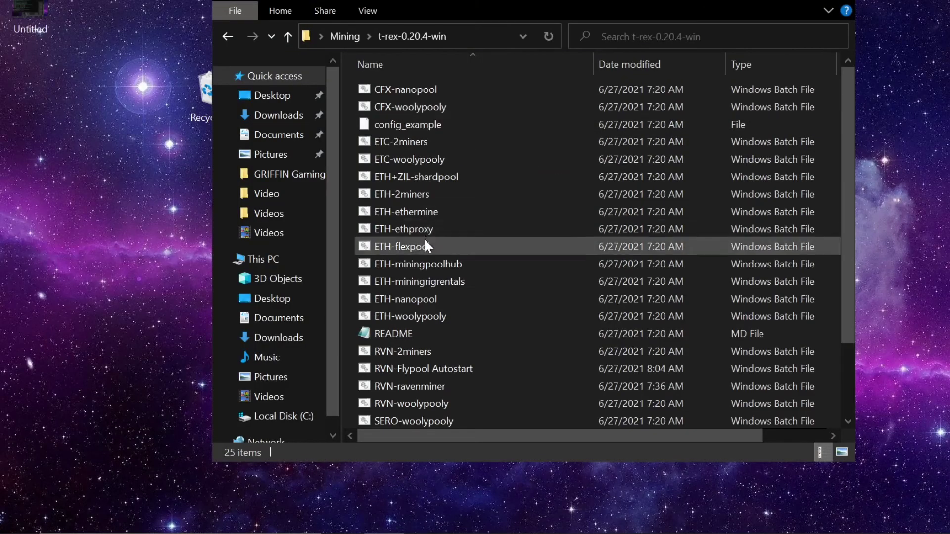
Create a shortcut to the RVN-Flypool Autostart batch file and move it to the desktop.
scroll(431, 263, down, 2)
click(447, 281)
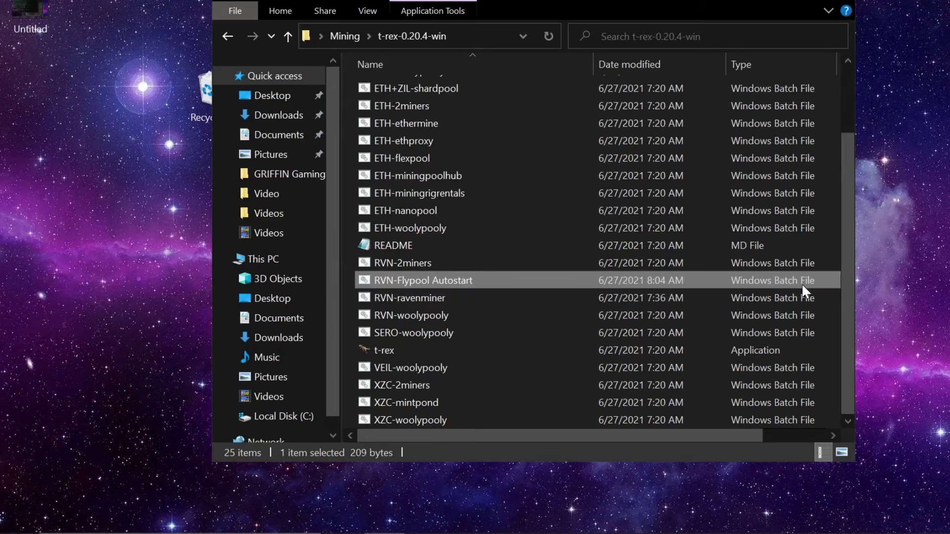
right_click(434, 283)
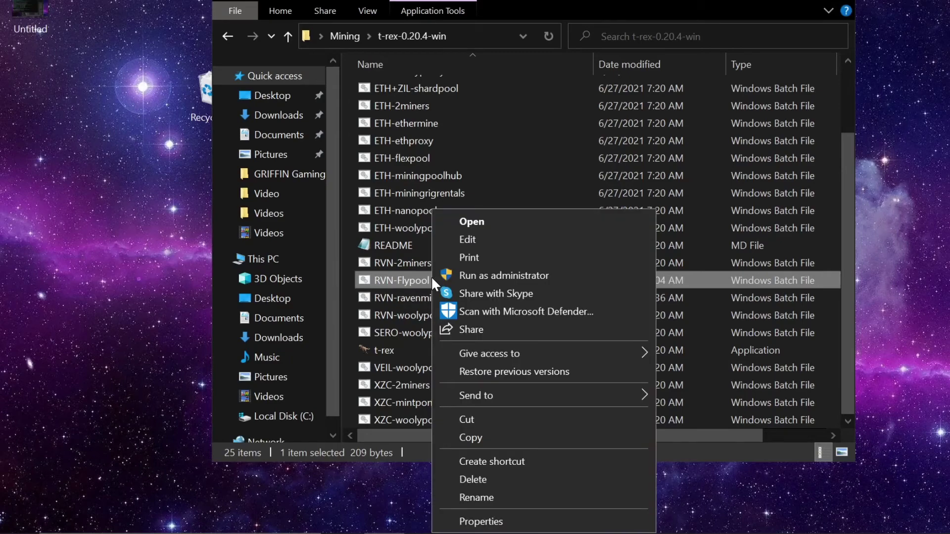
click(510, 461)
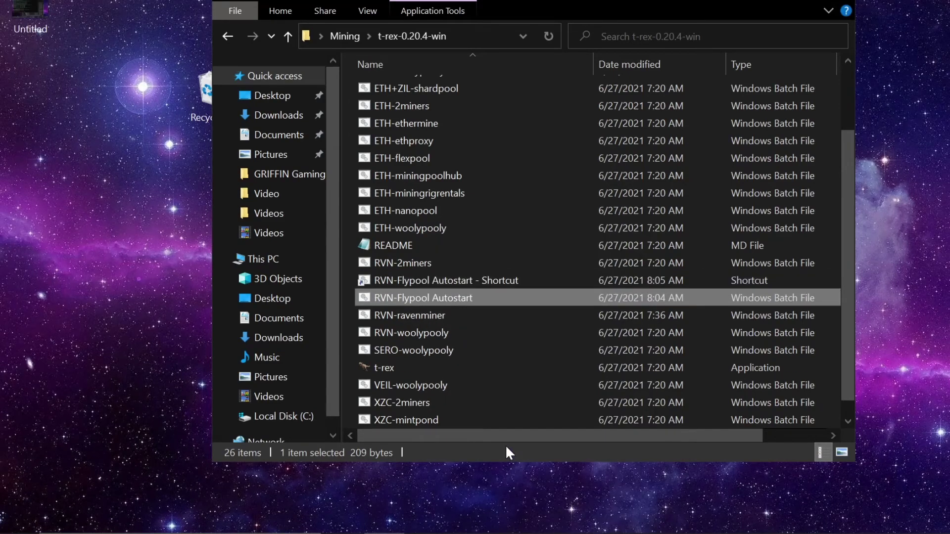
drag(452, 278, 169, 222)
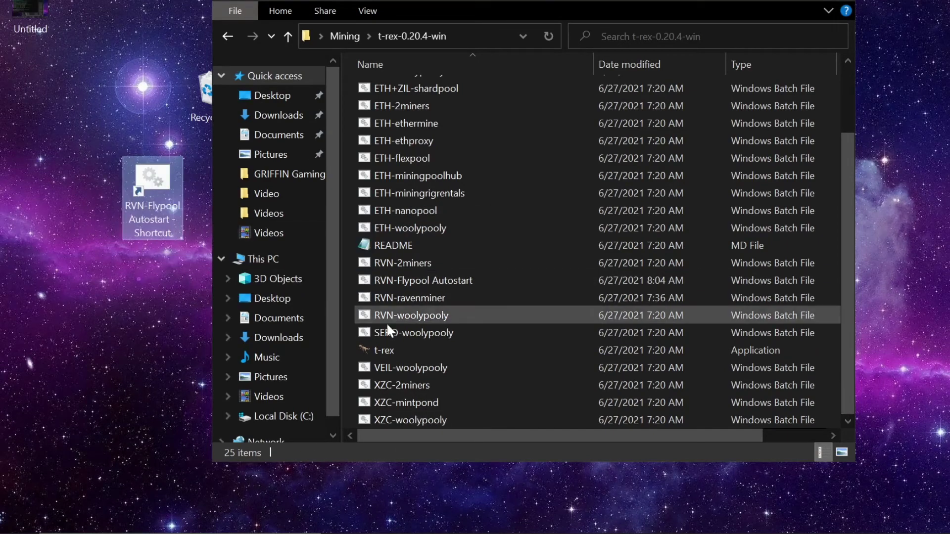
Go back to the Mining folder and open the xmrig-6.12.1 folder inside XM-Rig.
scroll(423, 281, up, 3)
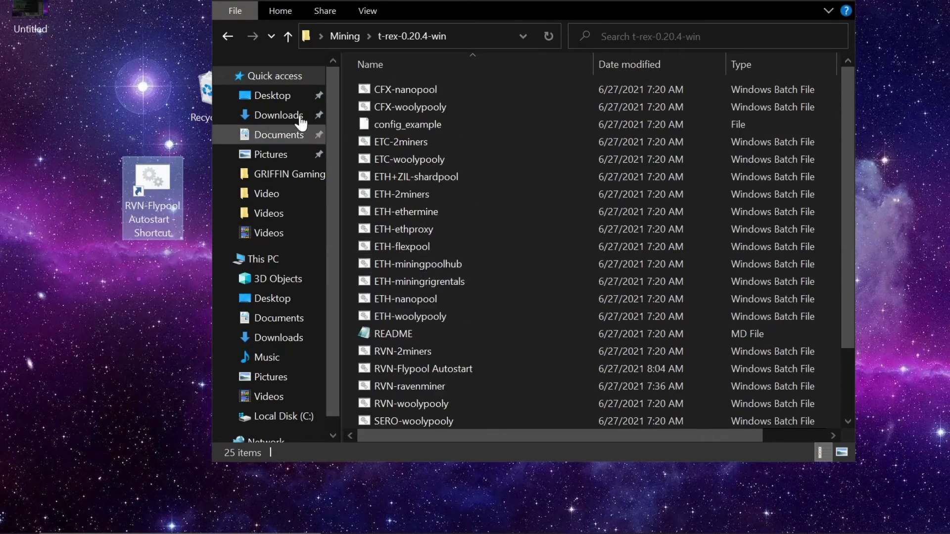
click(230, 34)
double_click(418, 139)
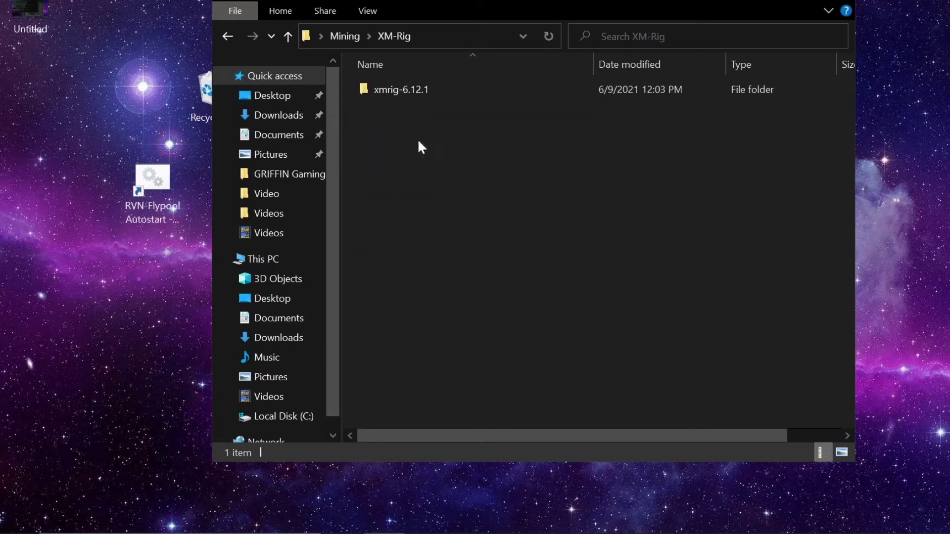
double_click(409, 90)
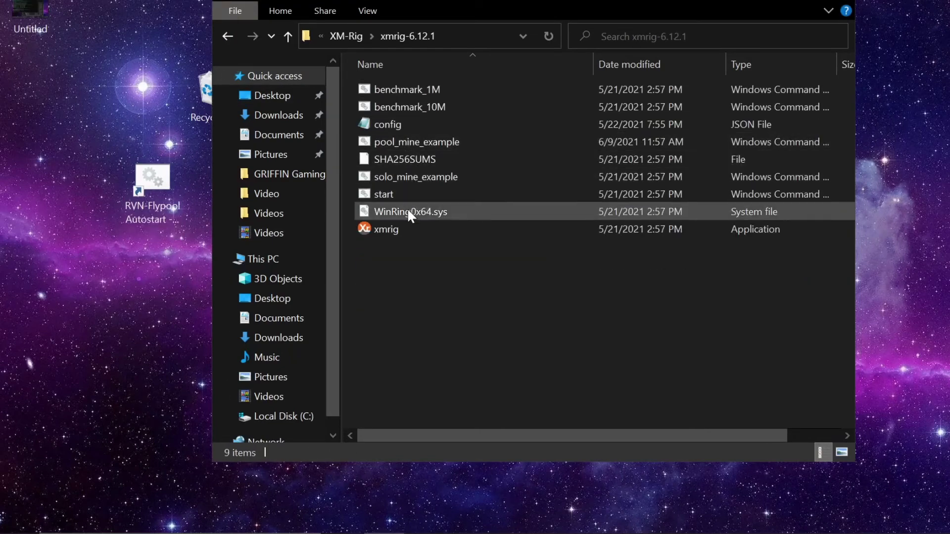
Set the xmrig application to always run as an administrator in its compatibility properties.
right_click(402, 231)
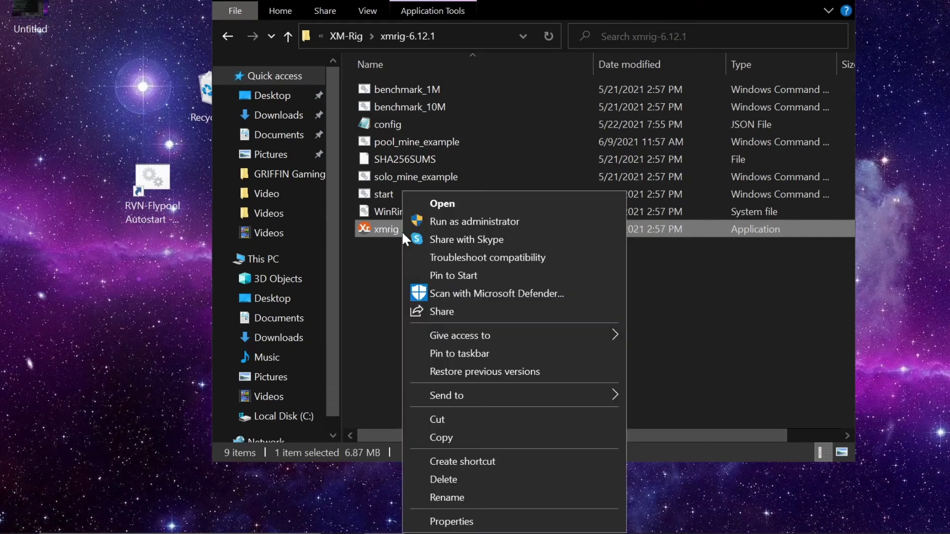
click(494, 523)
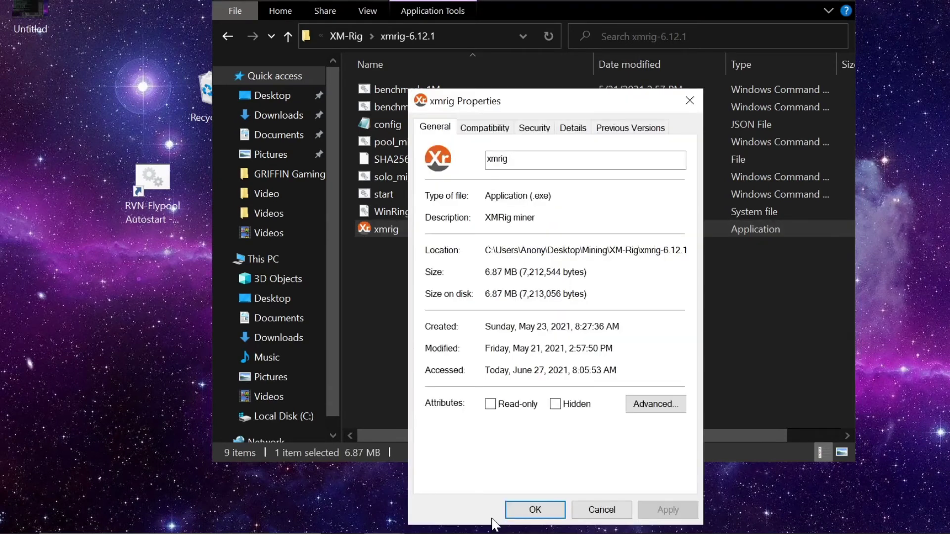
click(499, 128)
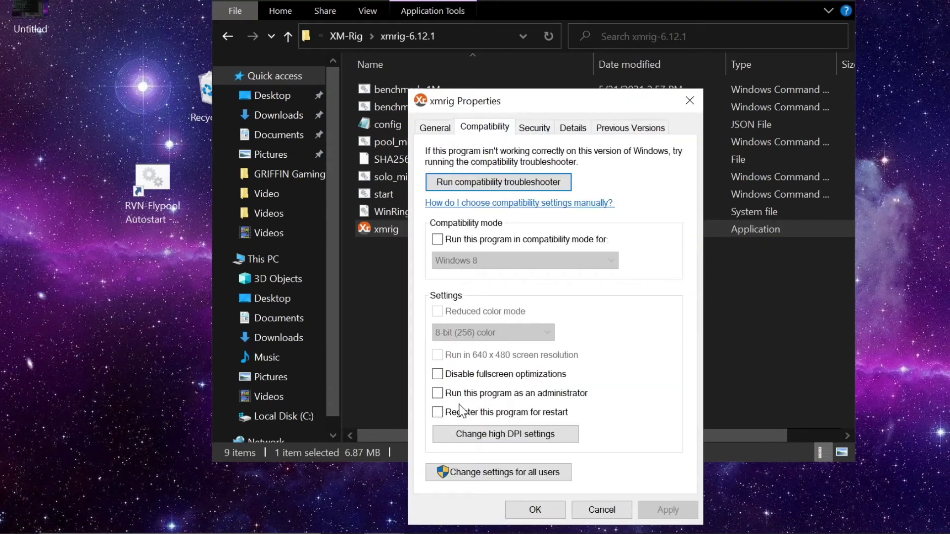
click(438, 395)
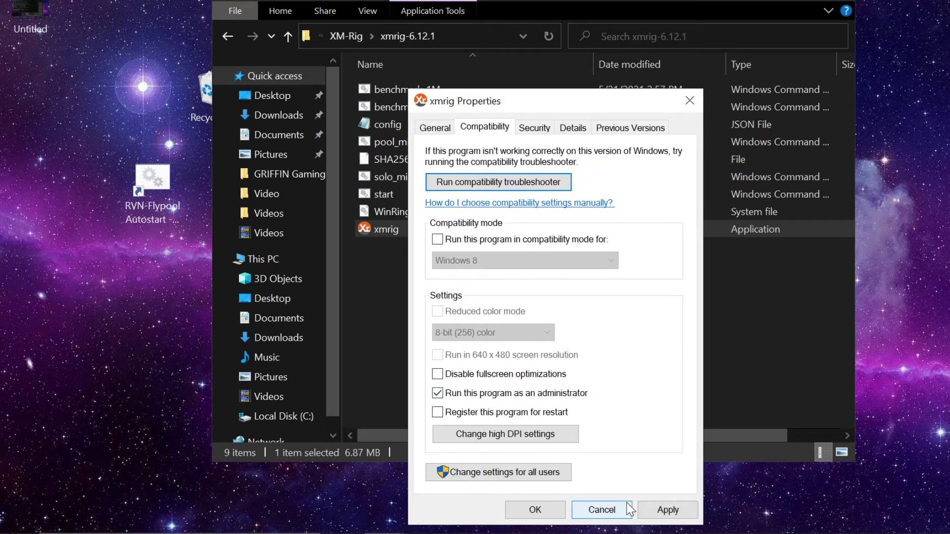
click(668, 509)
click(536, 511)
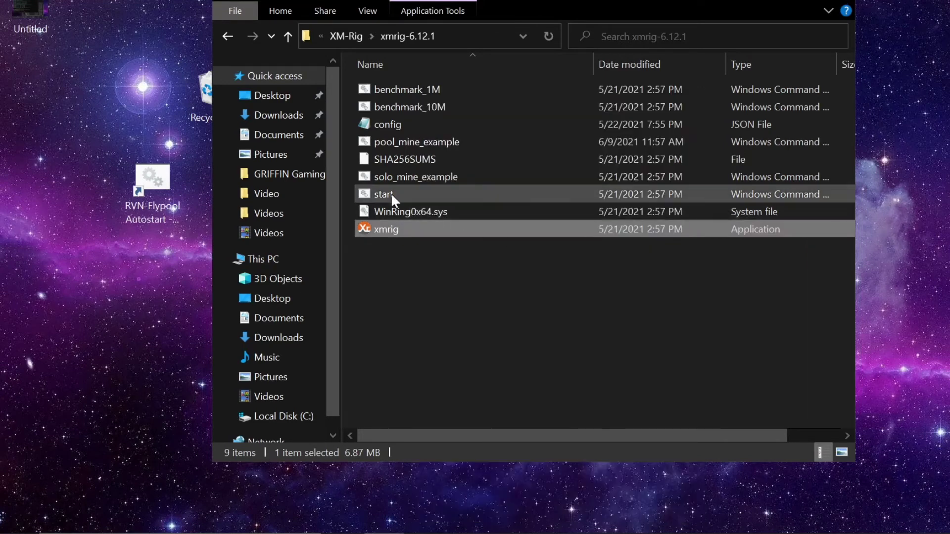
Create a shortcut to the pool_mine_example batch file and move it to the desktop below the RVN-Flypool Autostart shortcut.
click(401, 147)
right_click(400, 145)
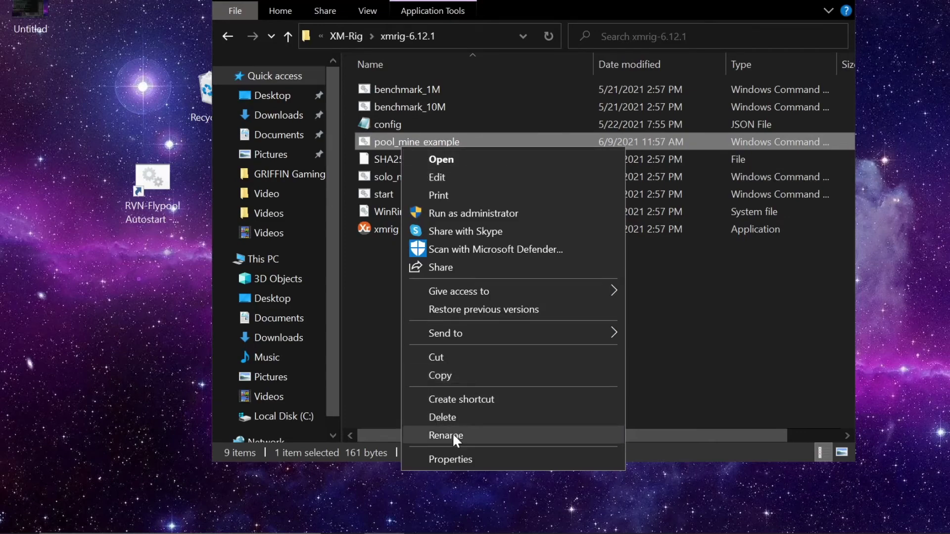
click(477, 399)
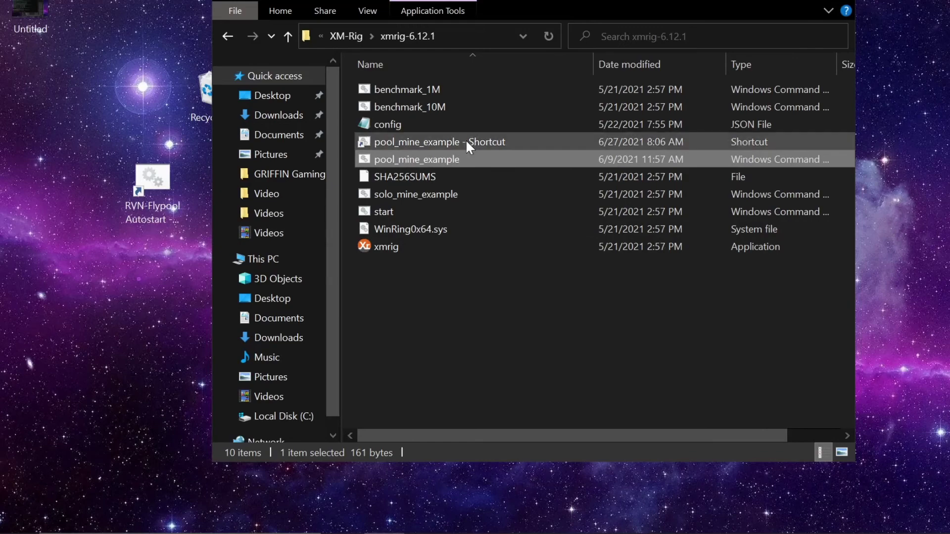
drag(465, 142, 149, 275)
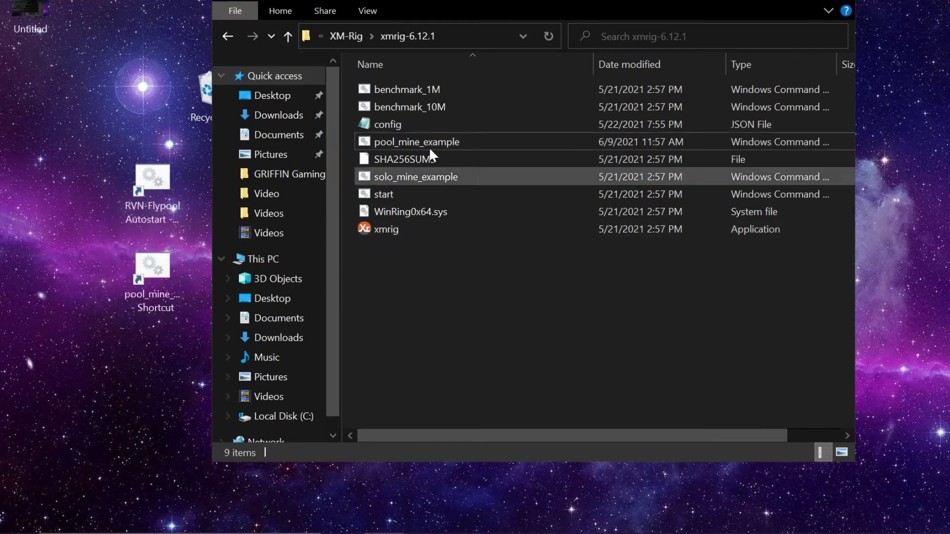
Open the pool_mine_example batch file for editing to check its miner command, and close it again.
click(430, 141)
right_click(429, 141)
click(462, 167)
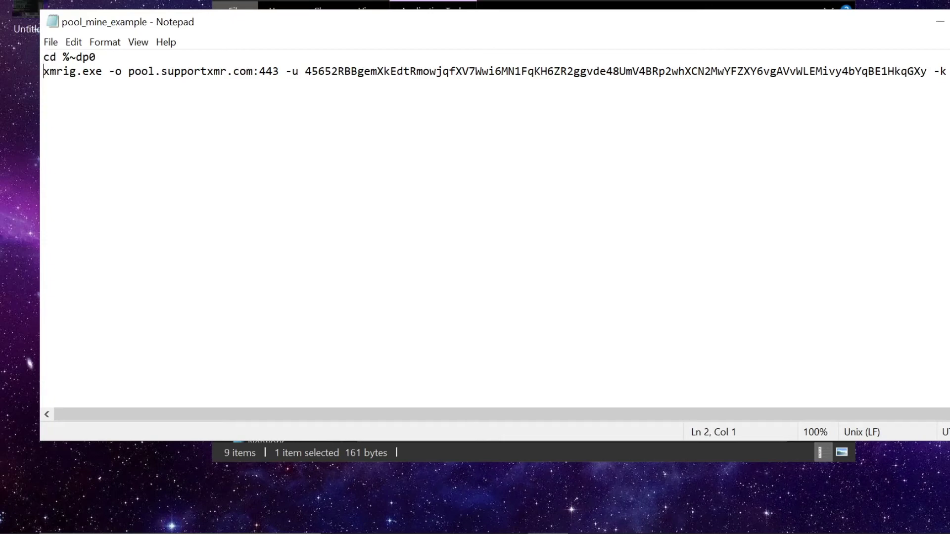
key(alt+F4)
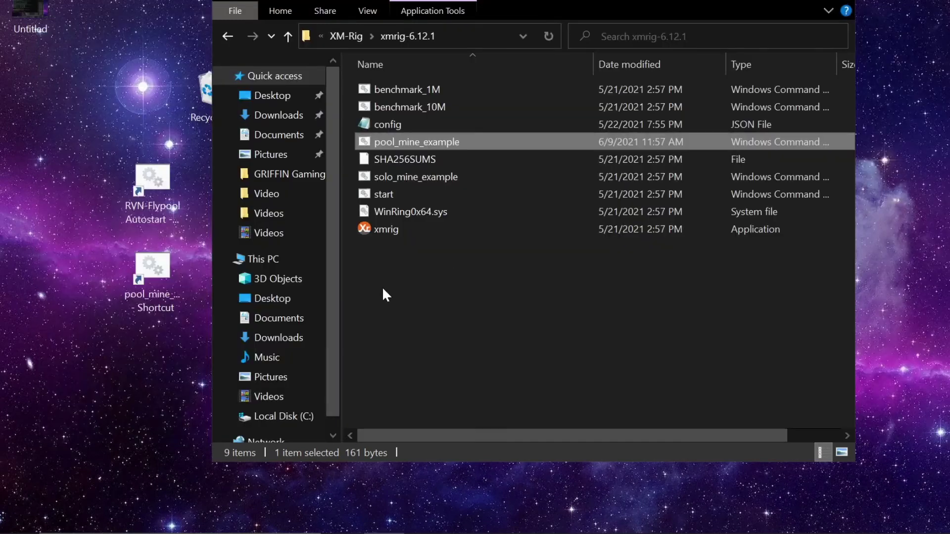
Copy the folder location of the xmrig application from its properties and close them without changes.
click(414, 178)
click(429, 148)
click(389, 229)
right_click(387, 229)
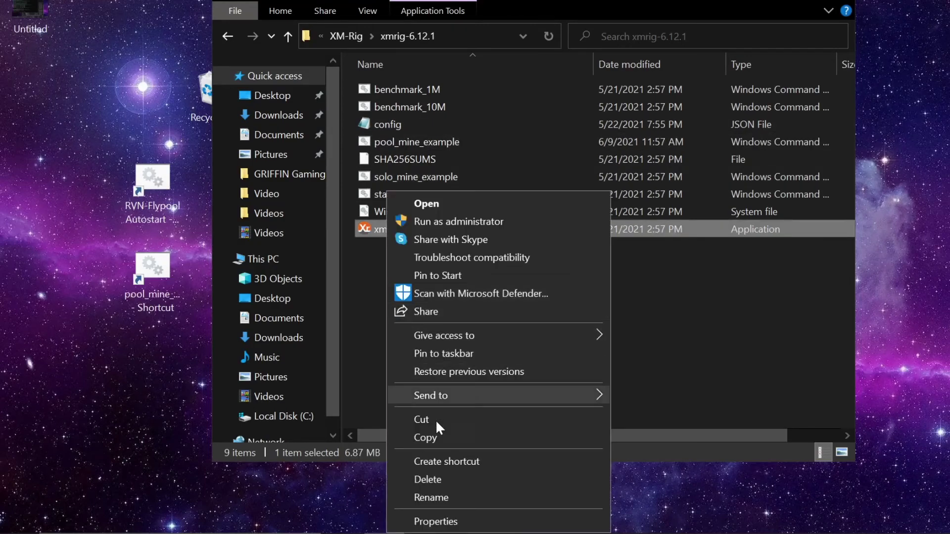
click(438, 522)
drag(475, 250, 671, 250)
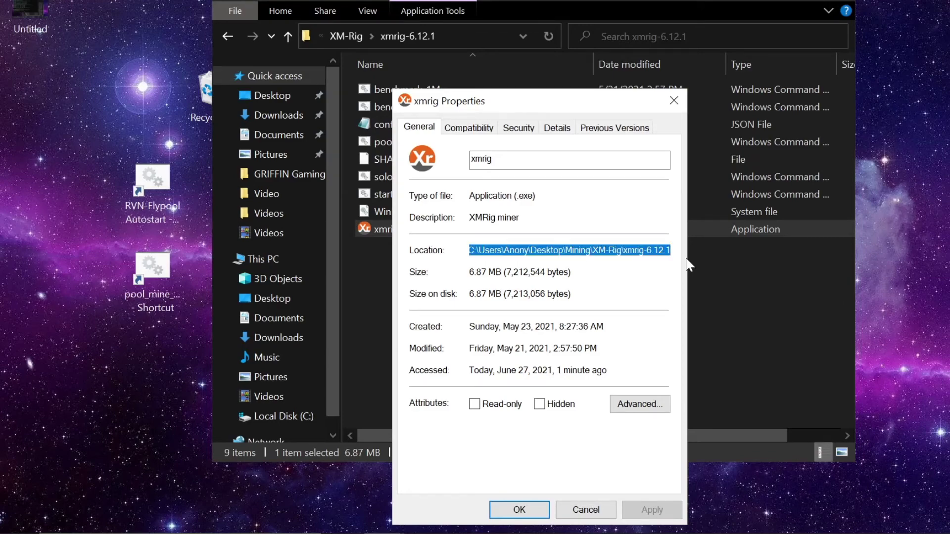
click(586, 510)
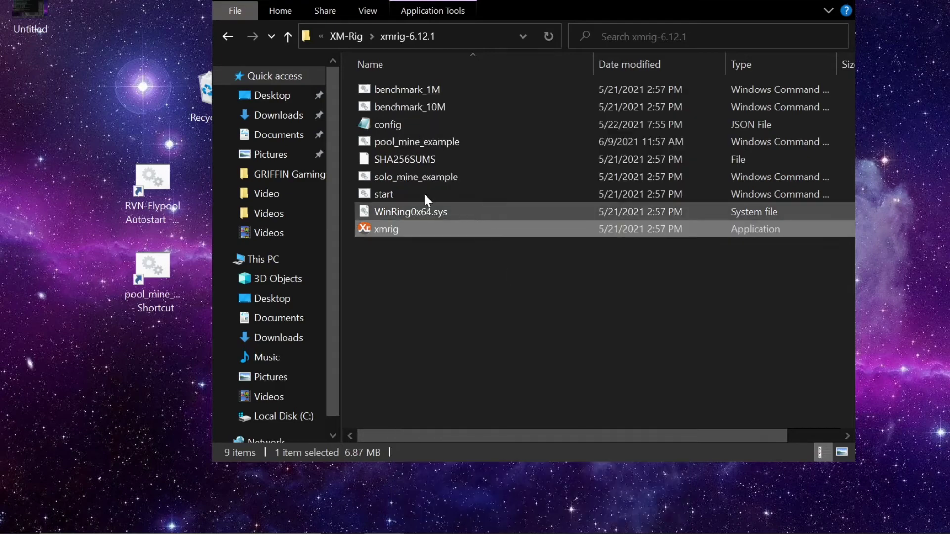
In pool_mine_example, replace xmrig.exe with its full quoted path ending in Desktop\Mining\XM-Rig\xmrig-6.12.1\xmrig.exe, and save the file.
click(416, 143)
right_click(423, 142)
click(450, 168)
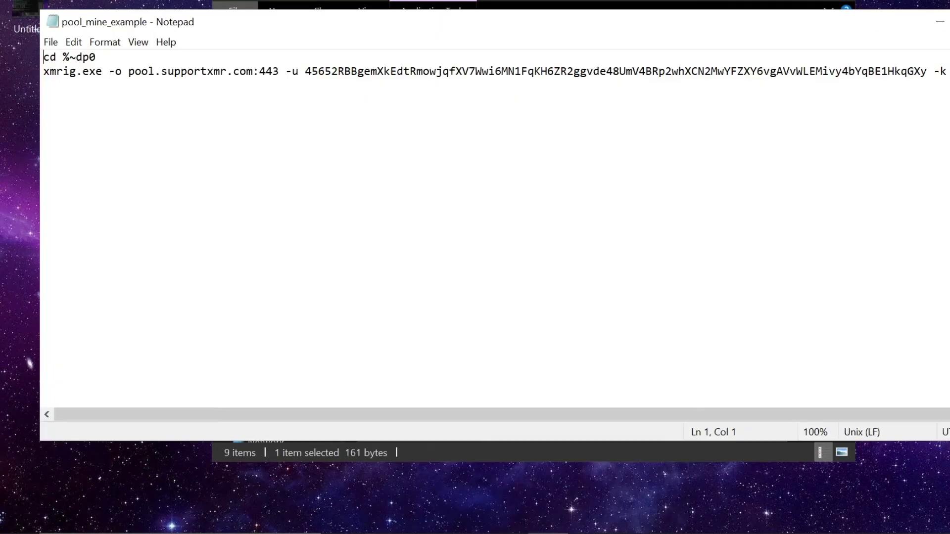
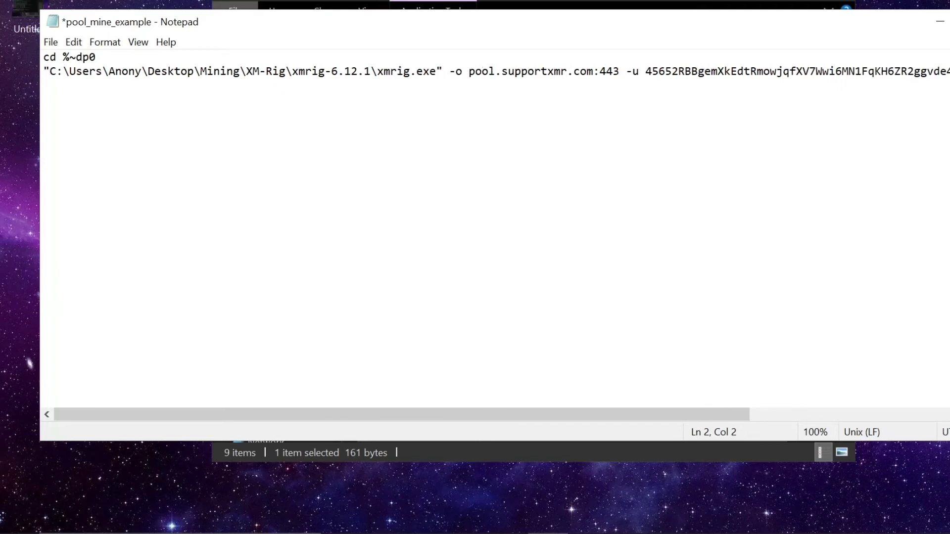
key(alt+F4)
click(479, 273)
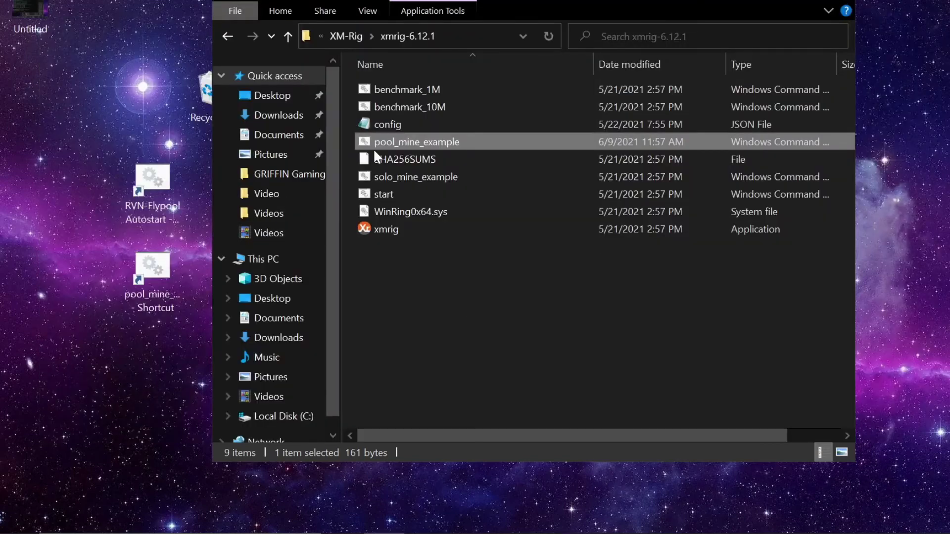
Test-run the edited pool_mine_example batch file twice, closing the miner's console windows after each run.
right_click(393, 144)
click(420, 158)
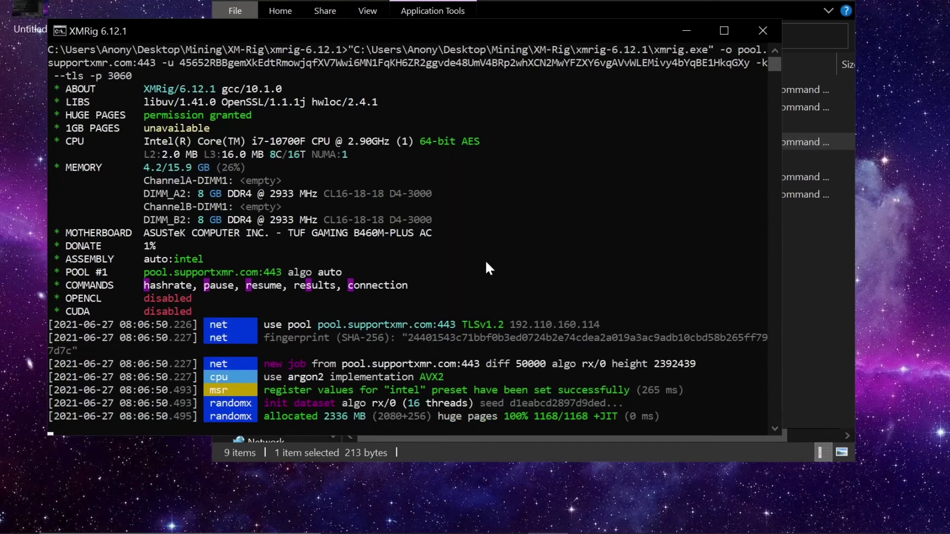
click(763, 30)
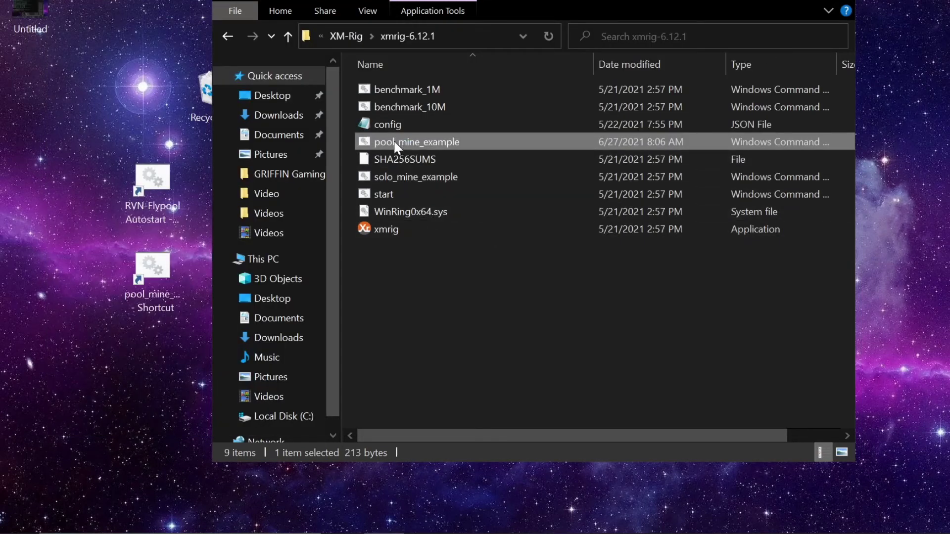
double_click(395, 144)
drag(197, 51, 254, 99)
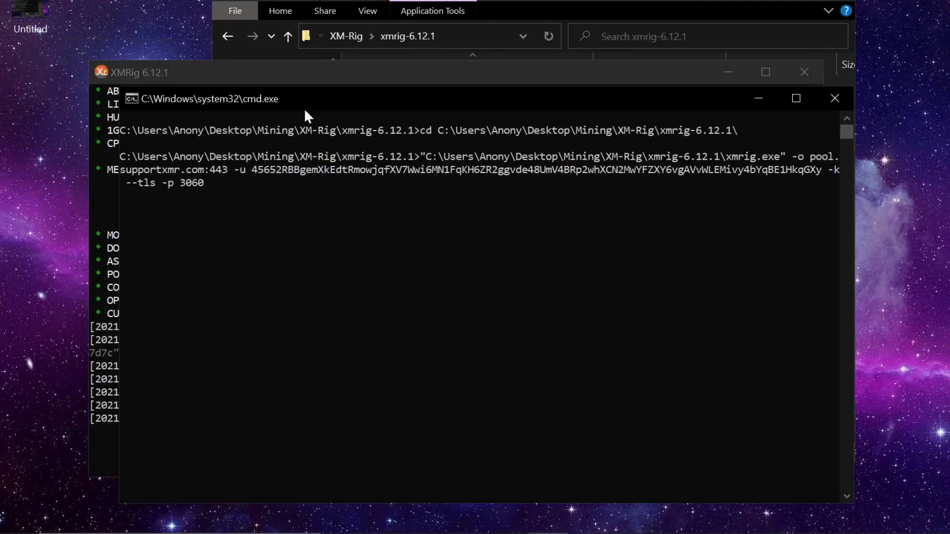
click(835, 98)
click(805, 72)
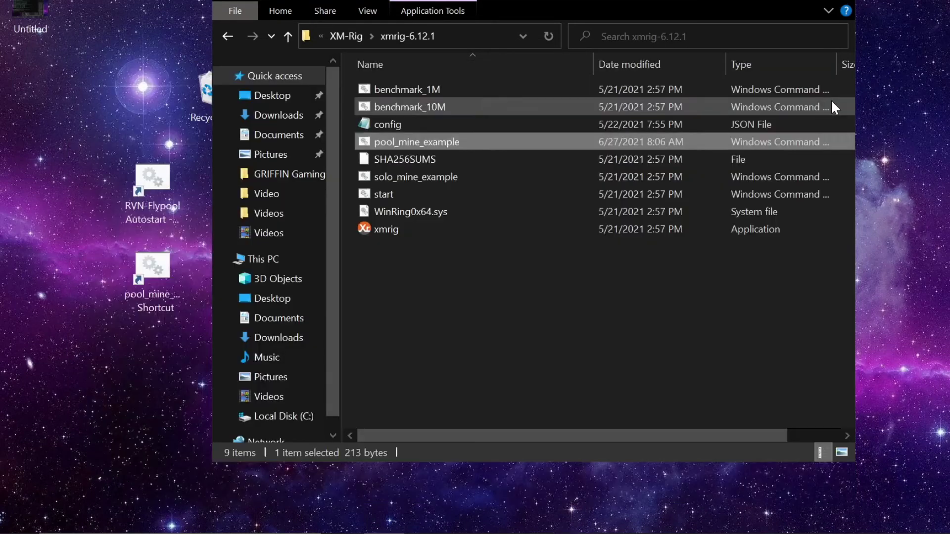
Close the xmrig-6.12.1 folder window to get back to the two batch file shortcuts on the desktop.
click(835, 107)
key(Up)
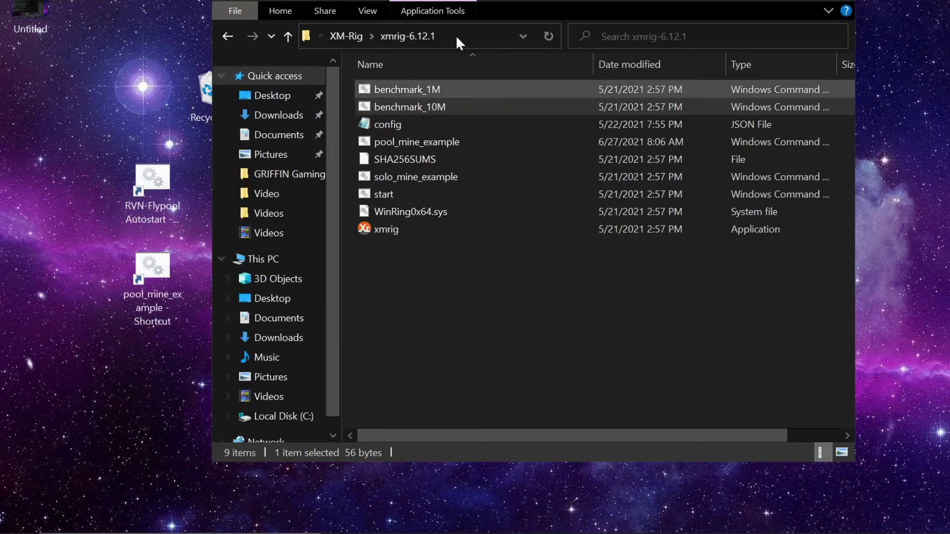
key(Down)
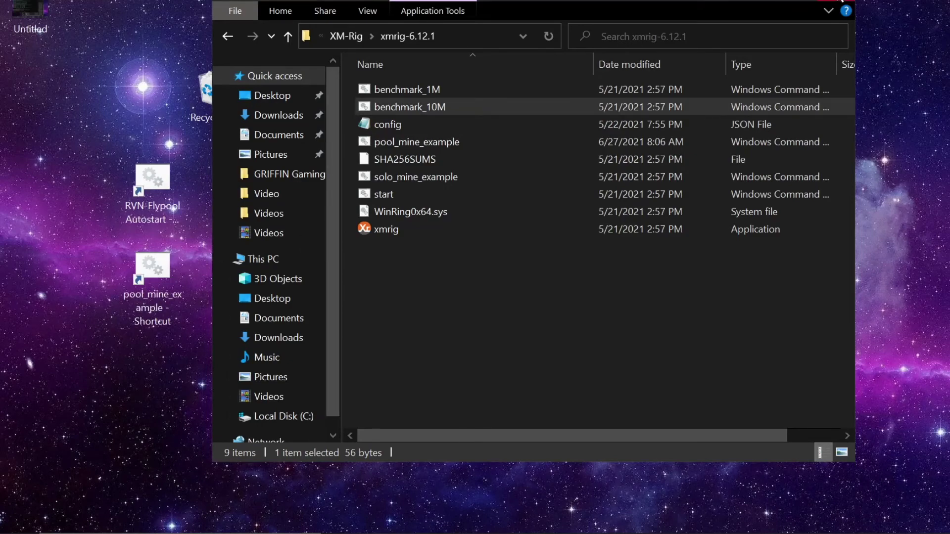
click(840, 1)
drag(110, 109, 183, 309)
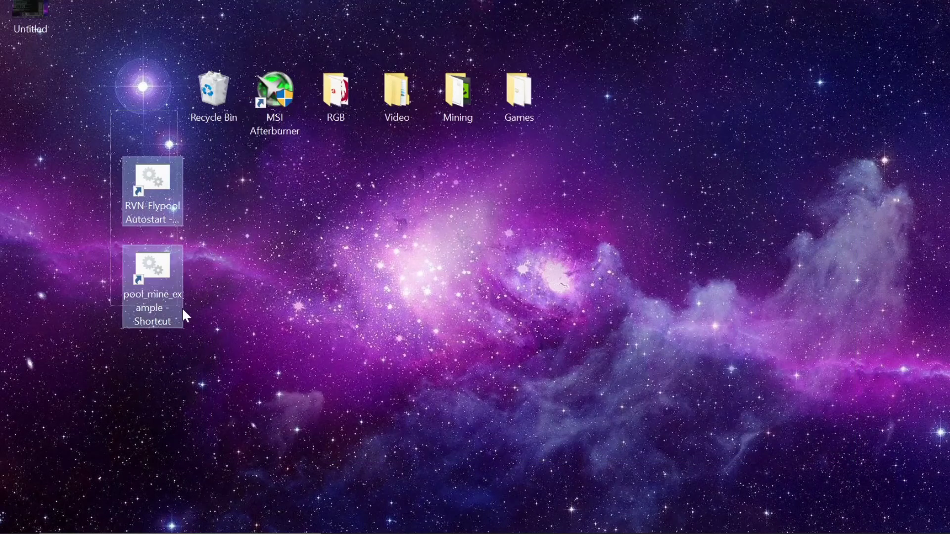
click(257, 266)
Test-run the RVN-Flypool Autostart shortcut from the desktop and close its console window.
double_click(159, 176)
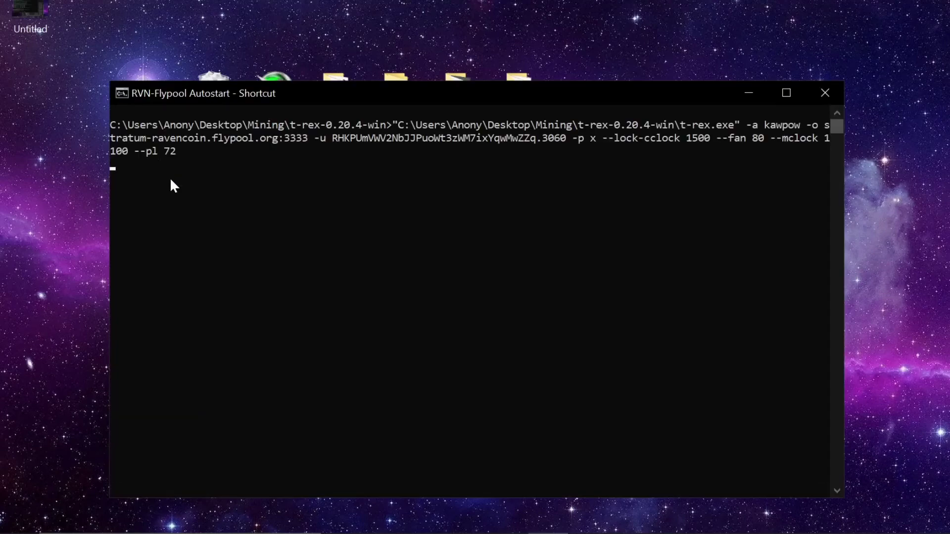
click(845, 114)
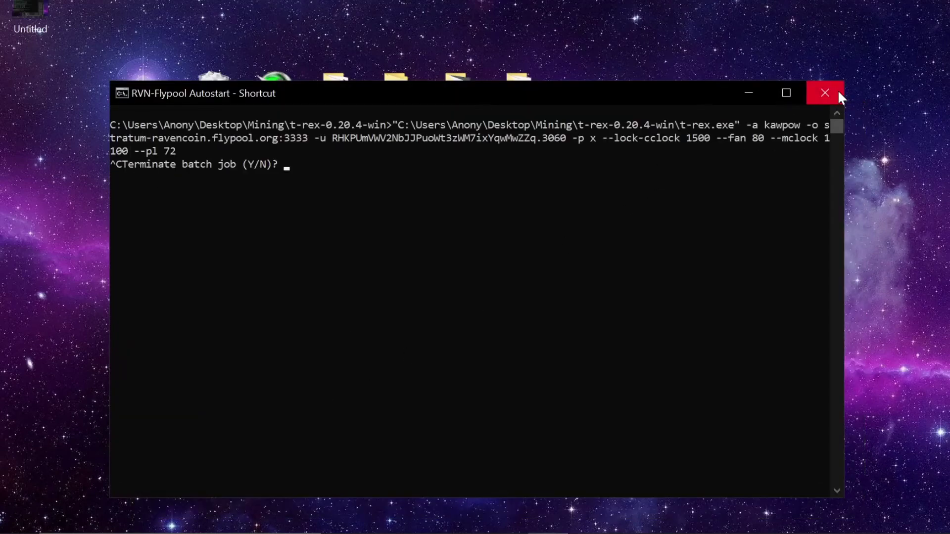
click(826, 93)
click(87, 207)
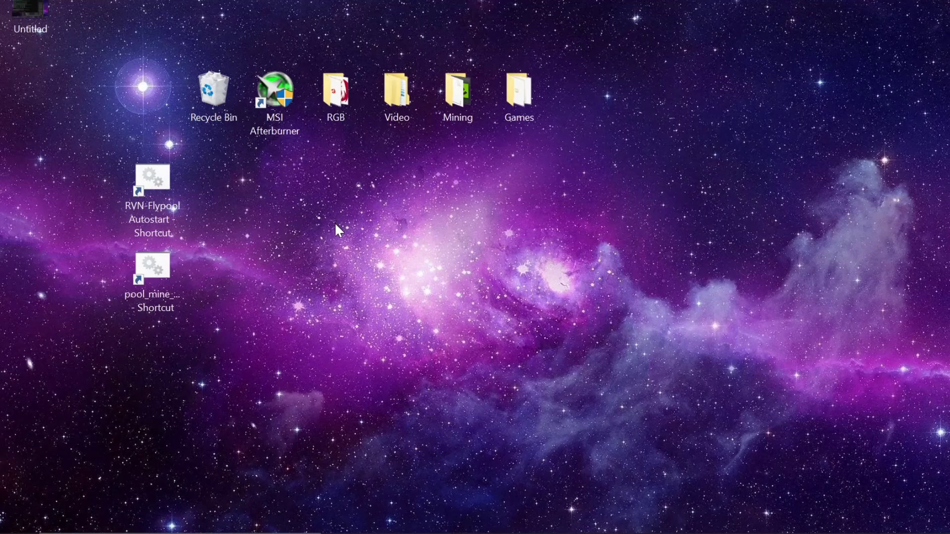
key(super+r)
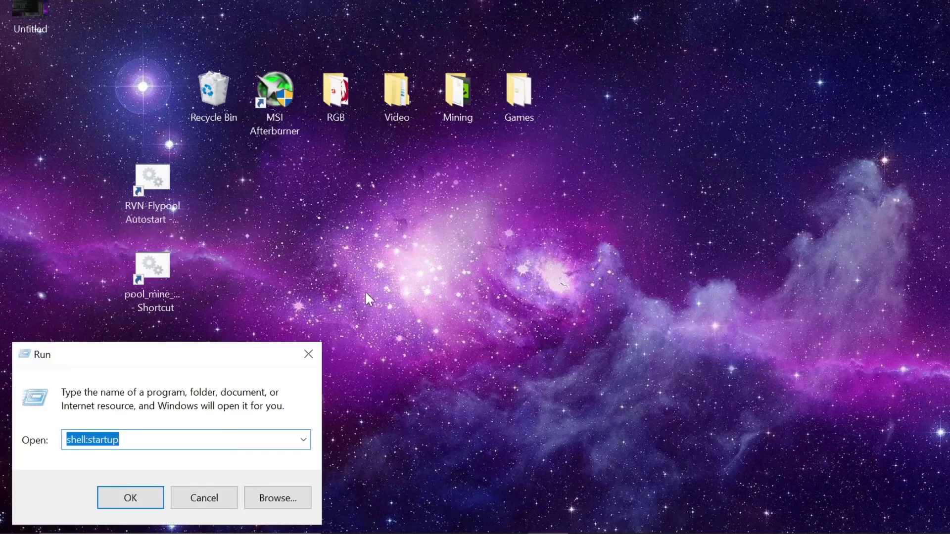
drag(165, 365, 475, 243)
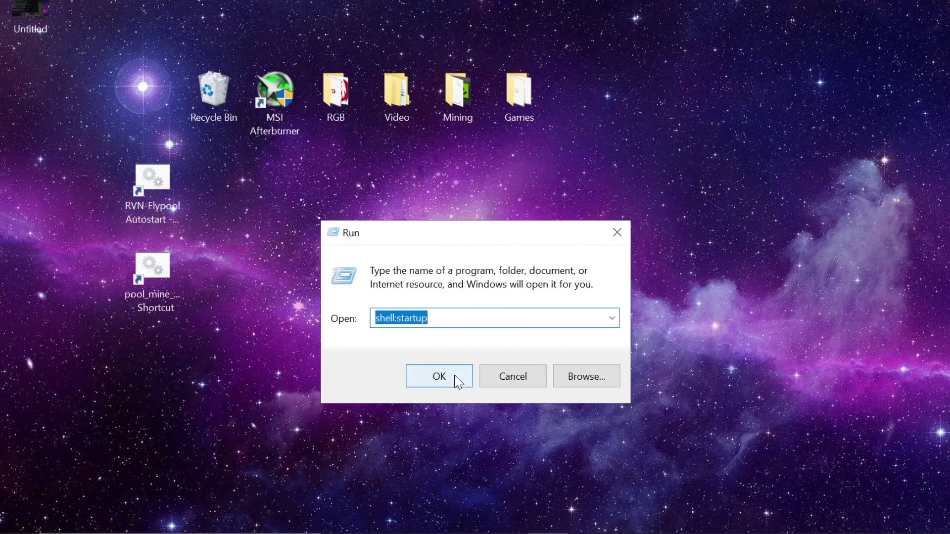
click(513, 377)
Find the Run app through Windows search, open it and move its dialog clear of the desktop shortcuts.
key(super+s)
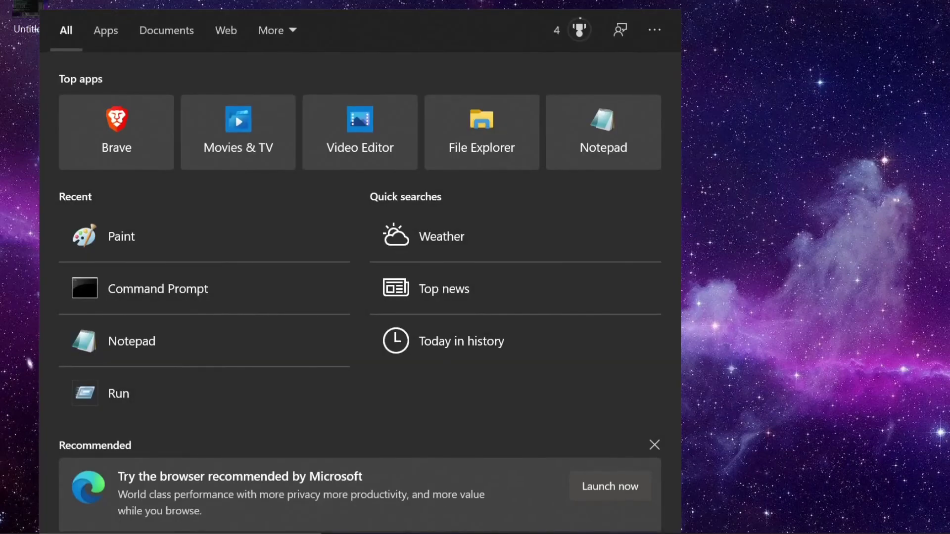
text(run)
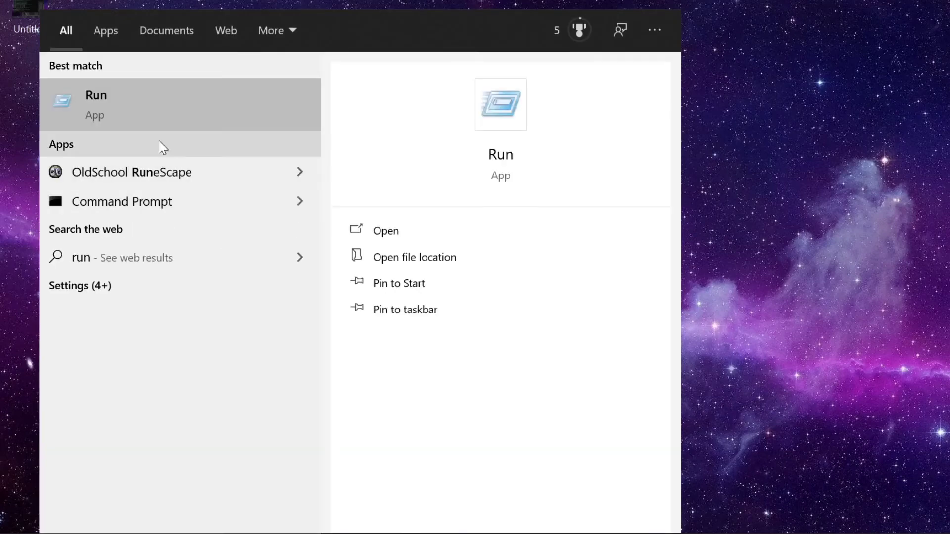
click(135, 109)
drag(189, 357, 575, 156)
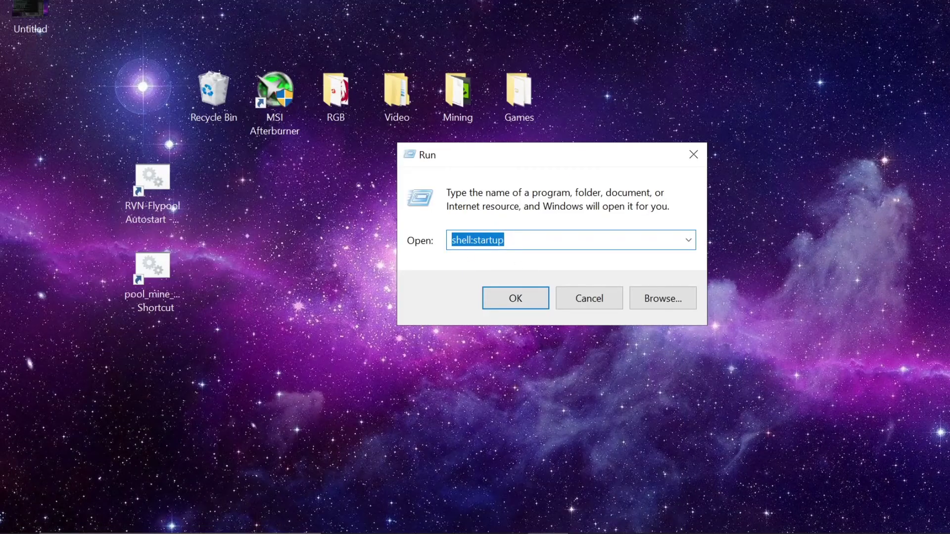
Clear the Run entry, enter shell:startup and run it to open the Windows Startup folder.
key(End)
key(BackSpace)
key(BackSpace)
key(BackSpace)
key(BackSpace)
key(BackSpace)
key(BackSpace)
key(BackSpace)
key(BackSpace)
key(BackSpace)
key(BackSpace)
key(BackSpace)
key(BackSpace)
key(BackSpace)
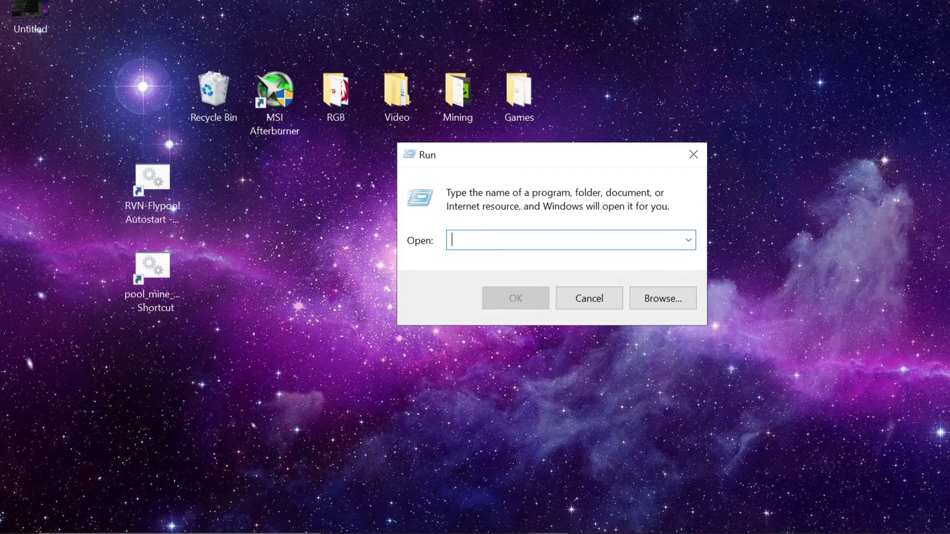
text(shell:)
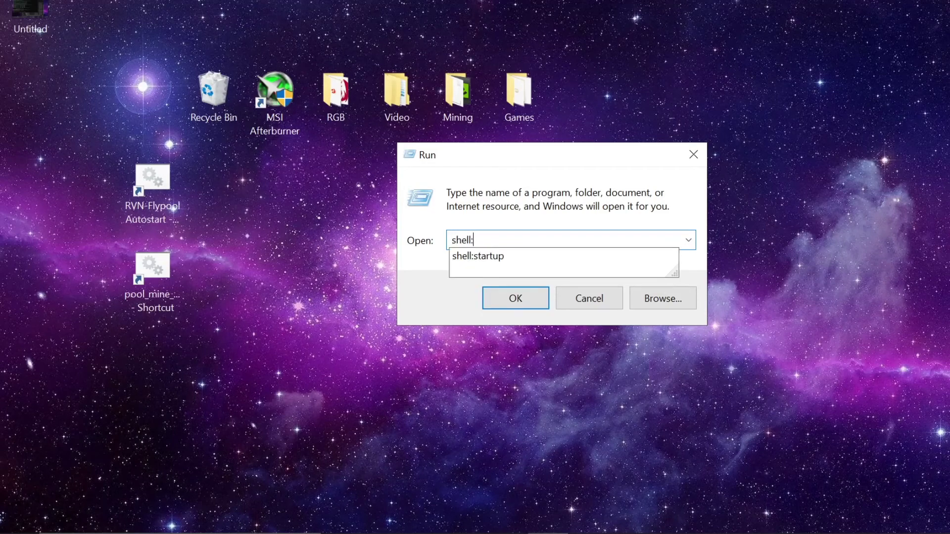
text(start)
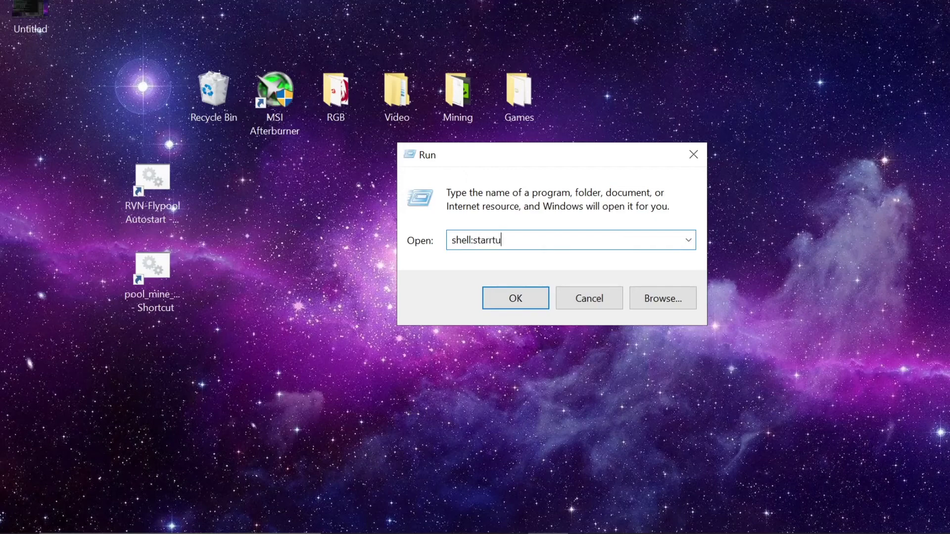
text(uo)
key(BackSpace)
text(p)
key(Return)
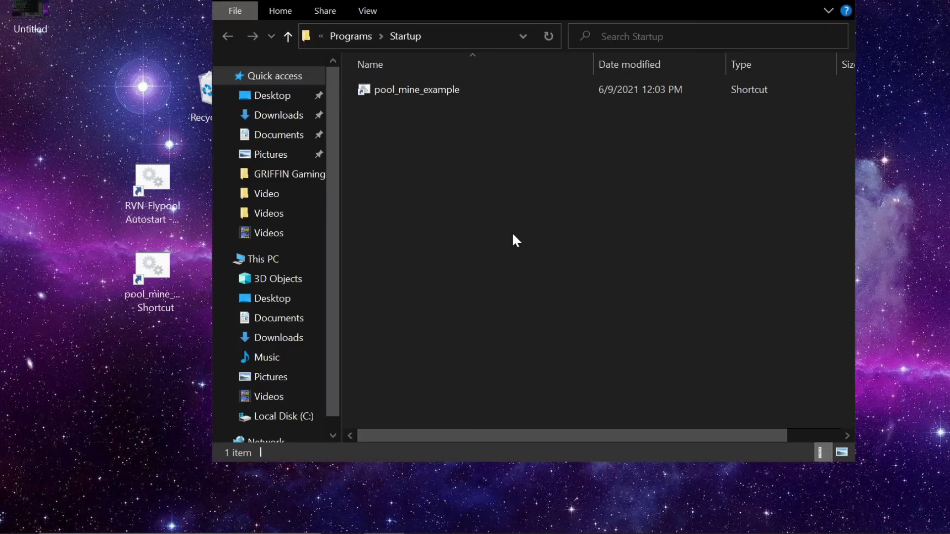
Delete the old pool_mine_example shortcut from the Startup folder.
click(419, 89)
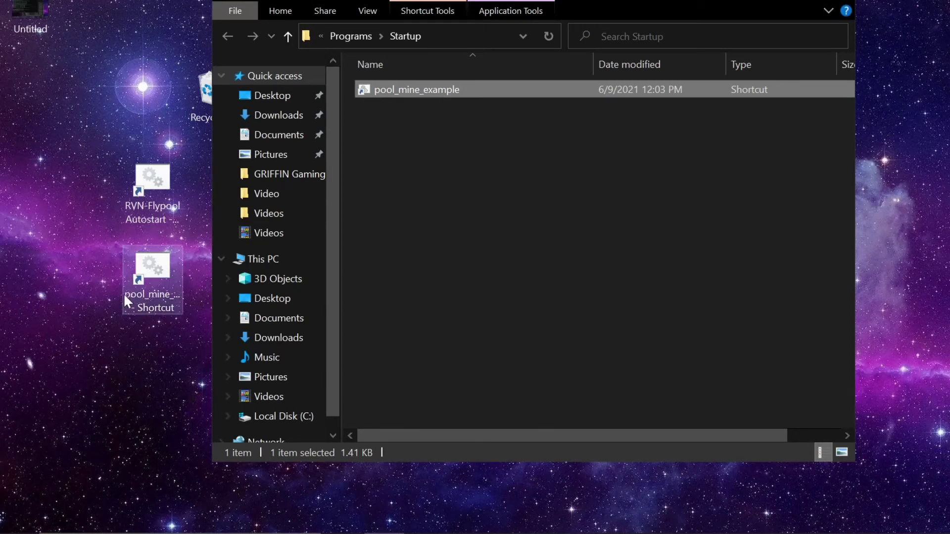
click(164, 281)
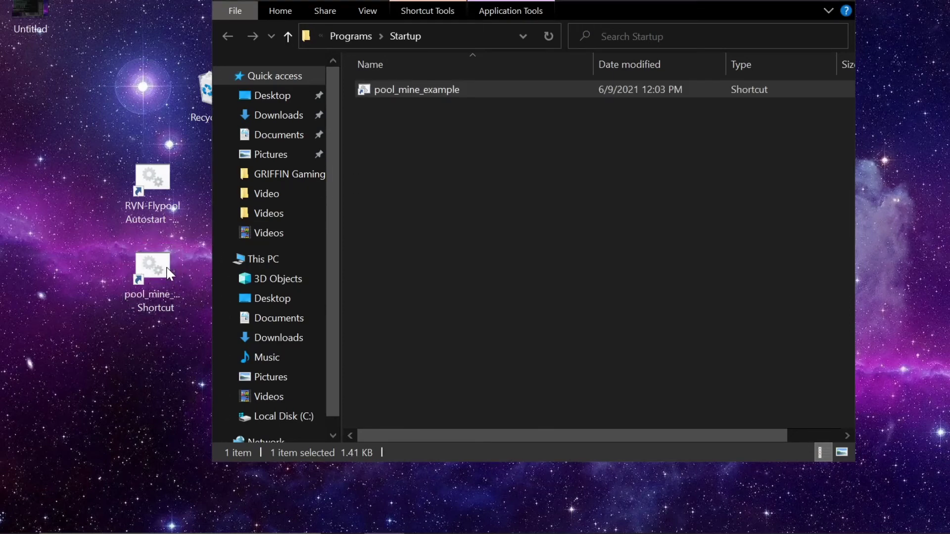
click(438, 95)
right_click(438, 94)
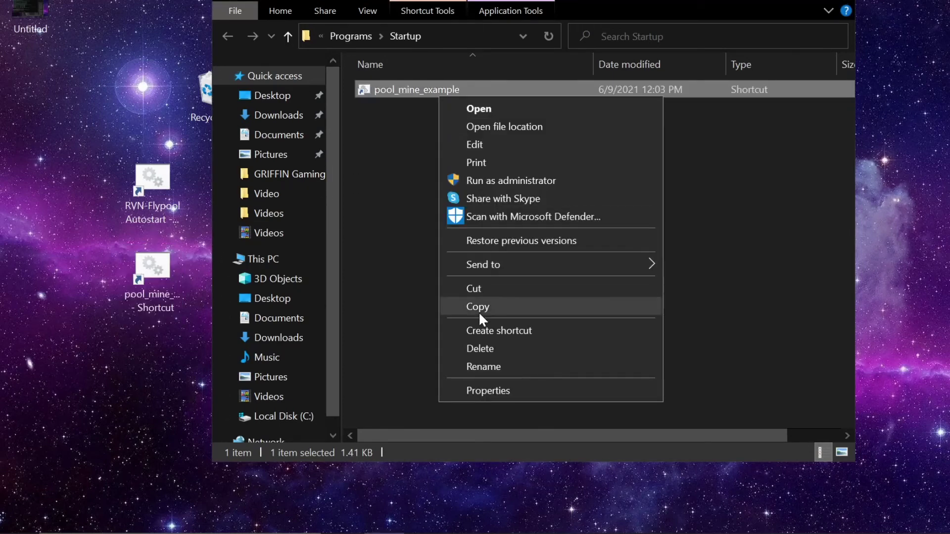
click(480, 349)
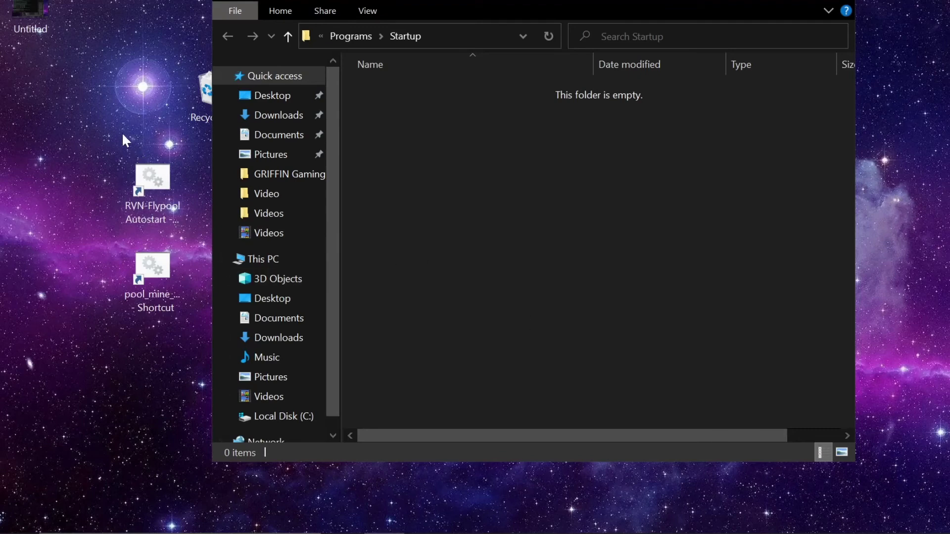
Move the RVN-Flypool Autostart and pool_mine_example shortcuts from the desktop into the Startup folder and close the folder window.
drag(123, 136, 159, 293)
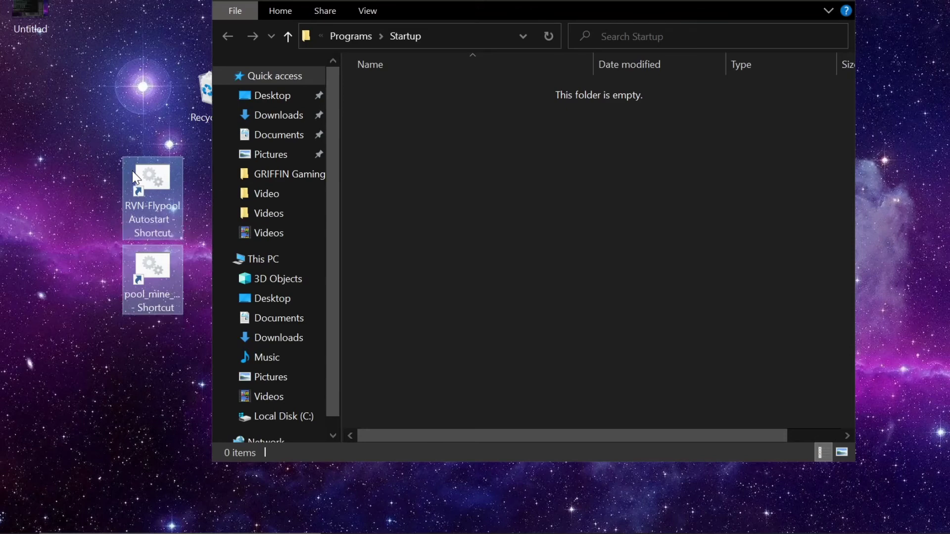
drag(132, 170, 495, 240)
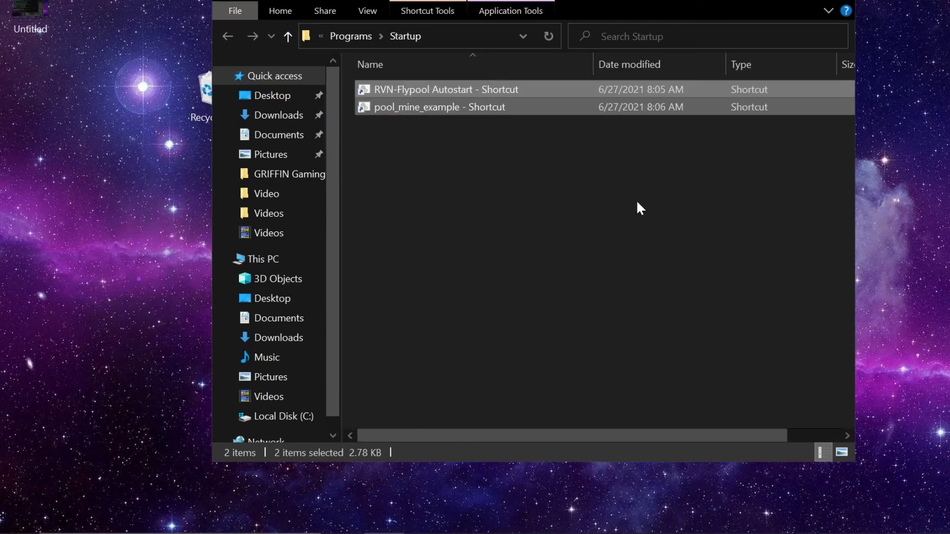
click(832, 3)
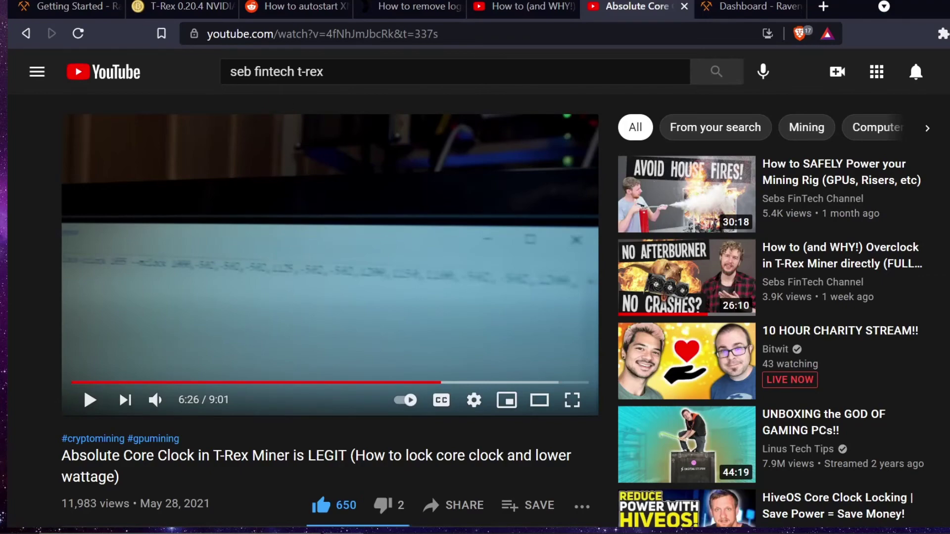
Switch to the Pureinfotech article in the browser and review its steps for bypassing the Windows 10 password logon with netplwiz.
click(390, 14)
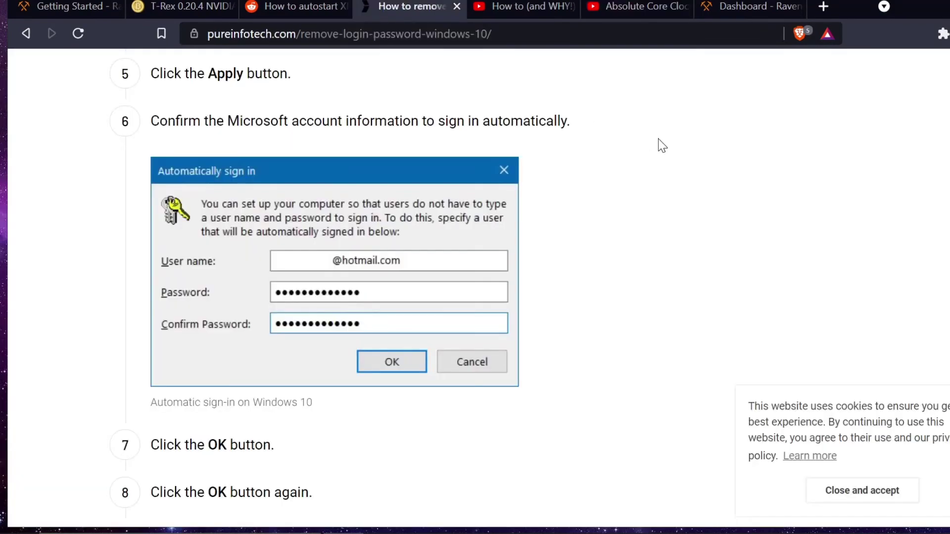
scroll(362, 257, up, 20)
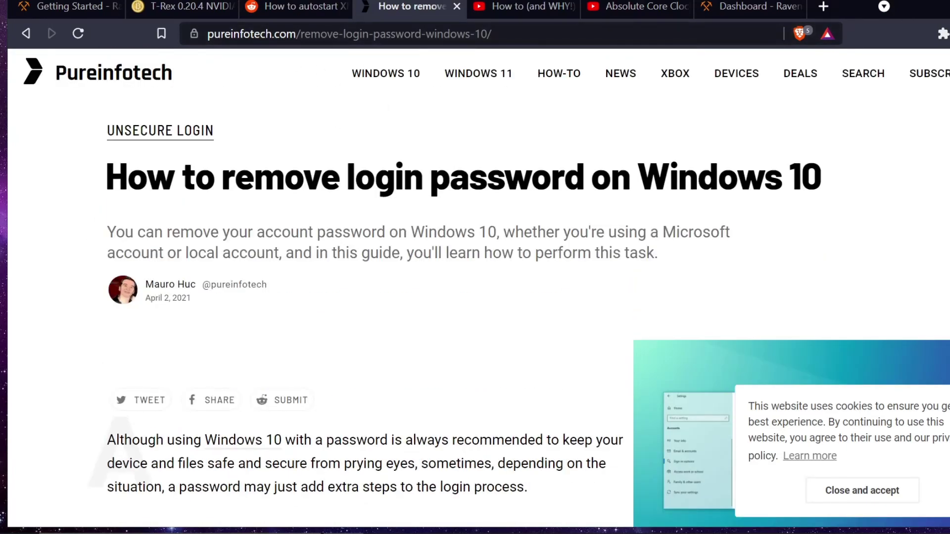
scroll(388, 193, down, 10)
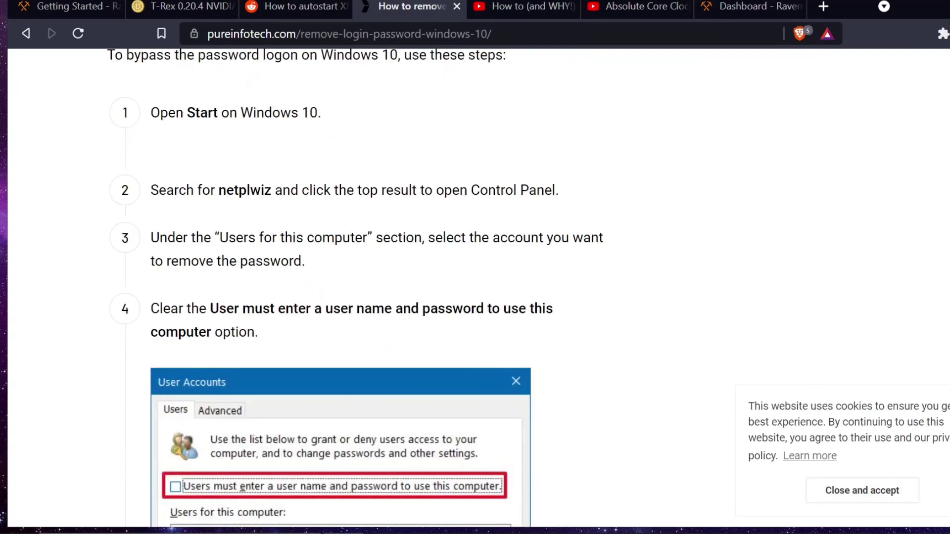
scroll(389, 195, down, 3)
scroll(389, 194, down, 8)
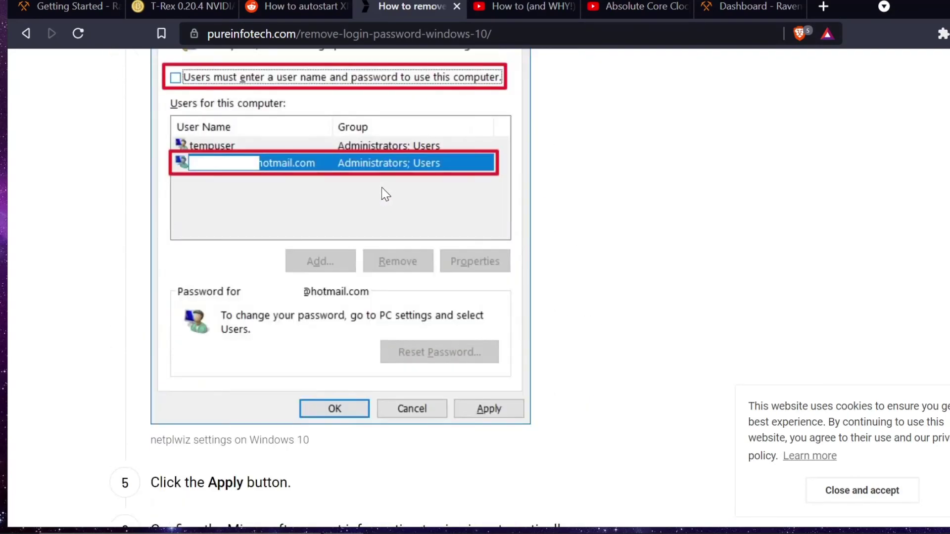
scroll(376, 174, up, 10)
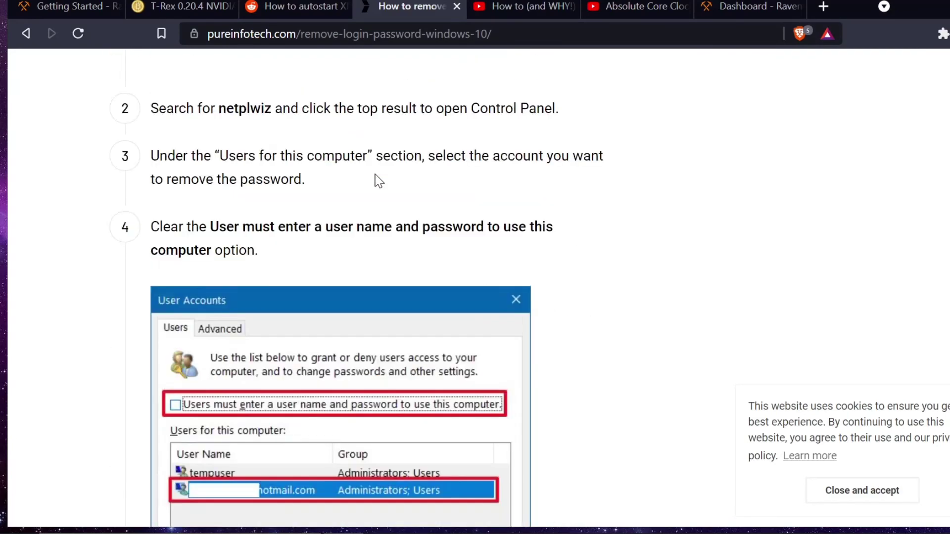
scroll(319, 340, down, 3)
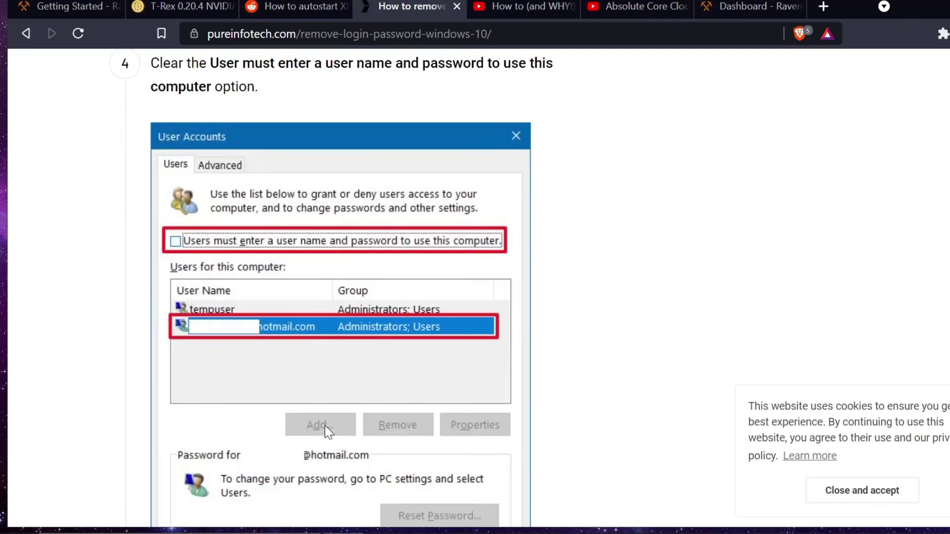
scroll(281, 255, down, 3)
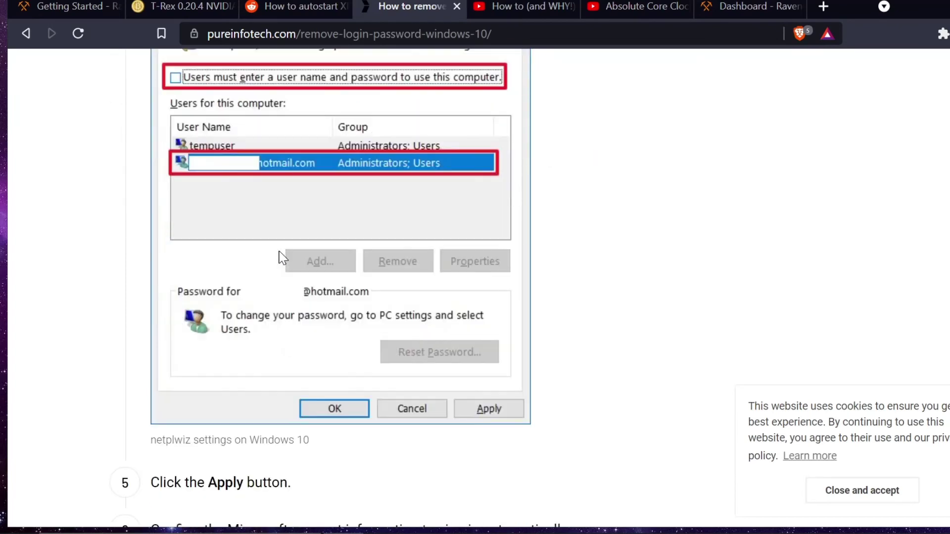
click(123, 532)
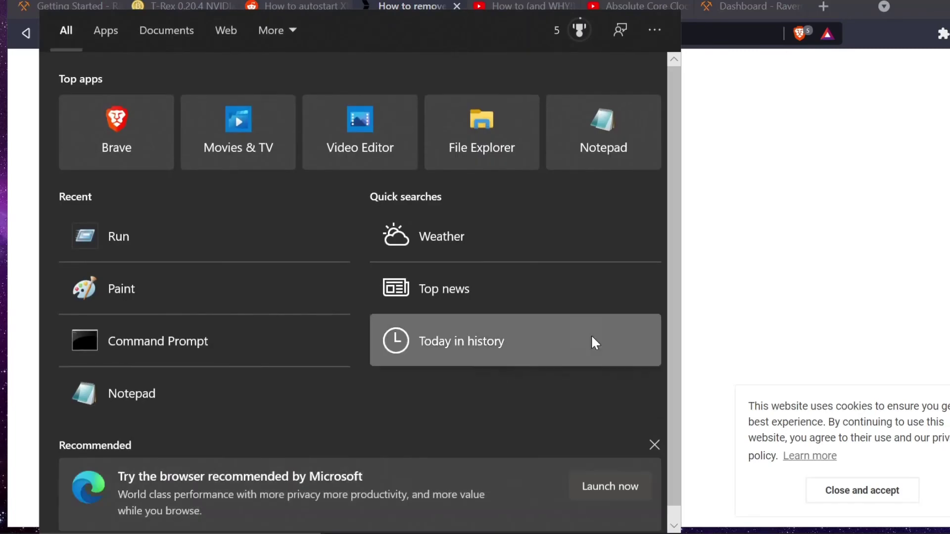
click(817, 265)
scroll(429, 340, up, 8)
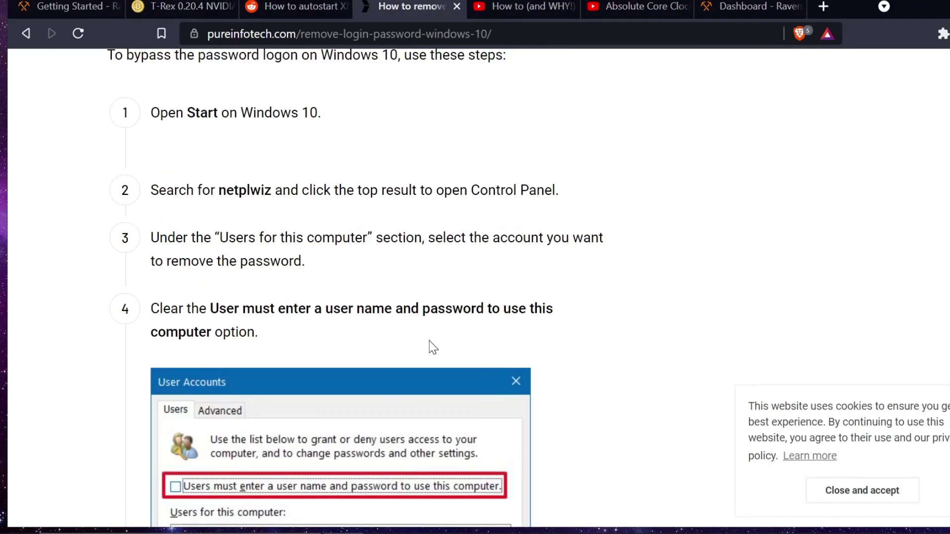
scroll(429, 340, up, 2)
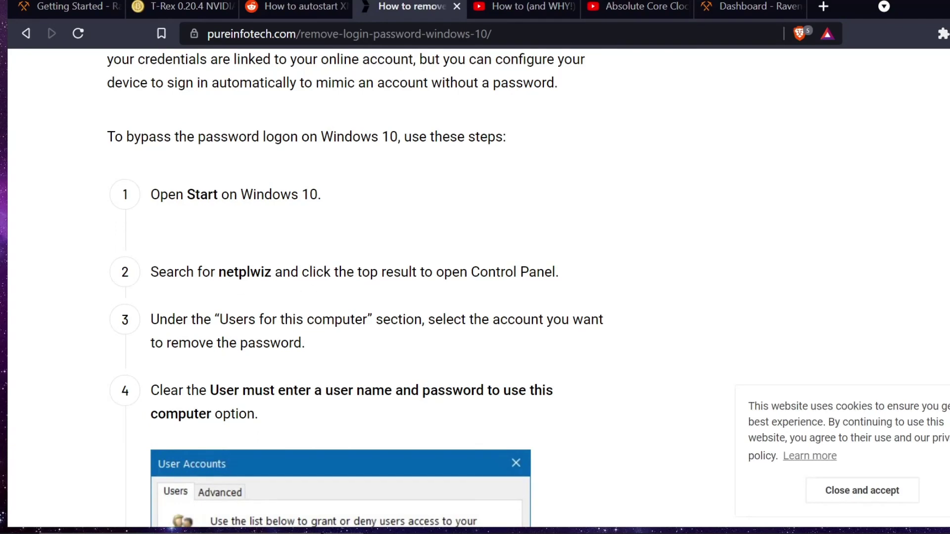
click(181, 530)
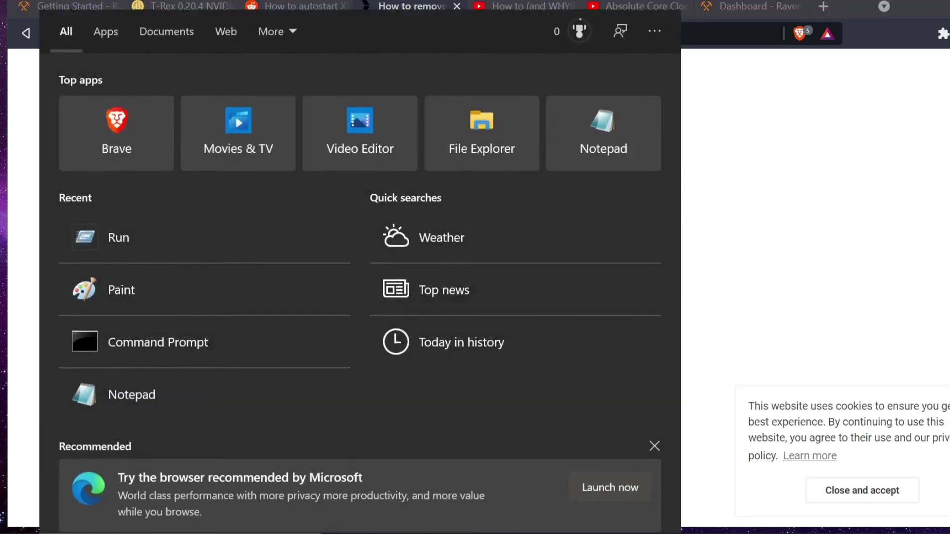
text(netplzwiz)
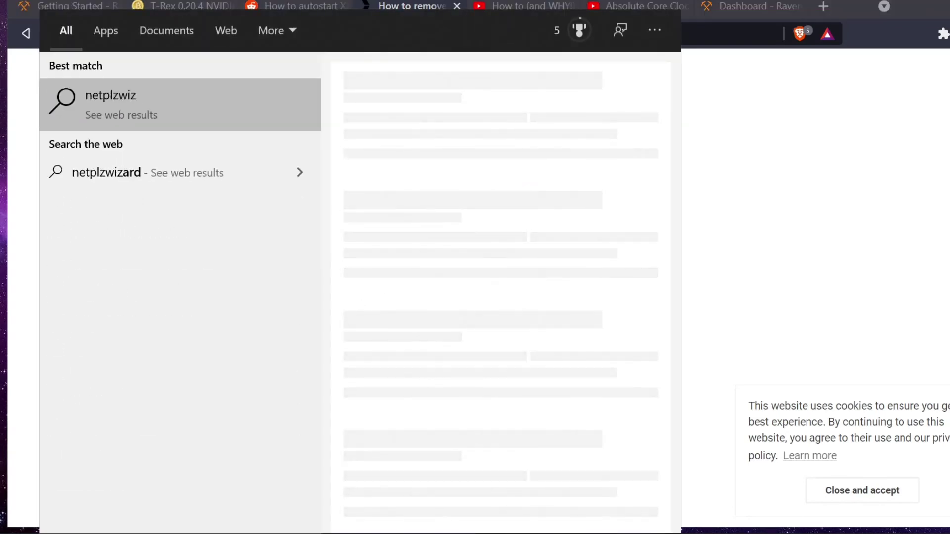
key(Return)
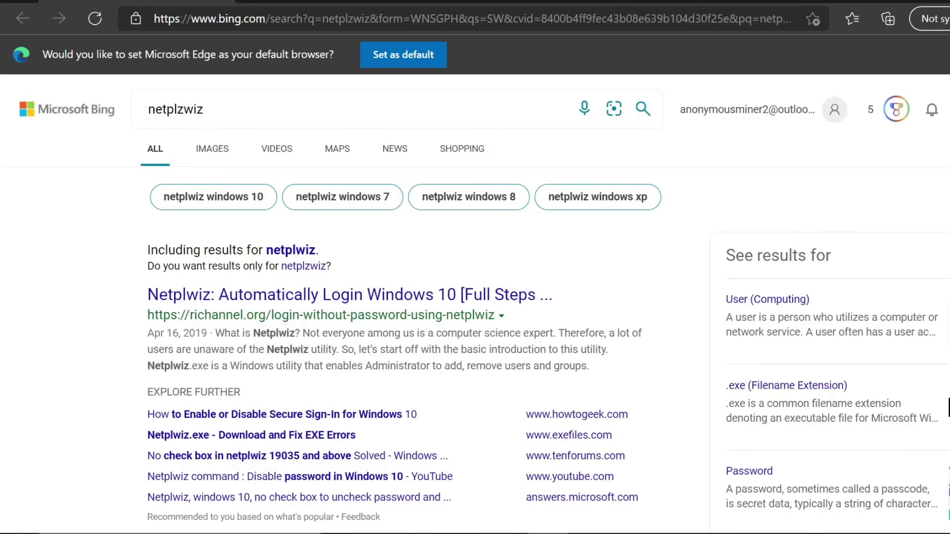
key(alt+F4)
Find netplwiz through Windows search and run it to open the User Accounts settings.
key(super)
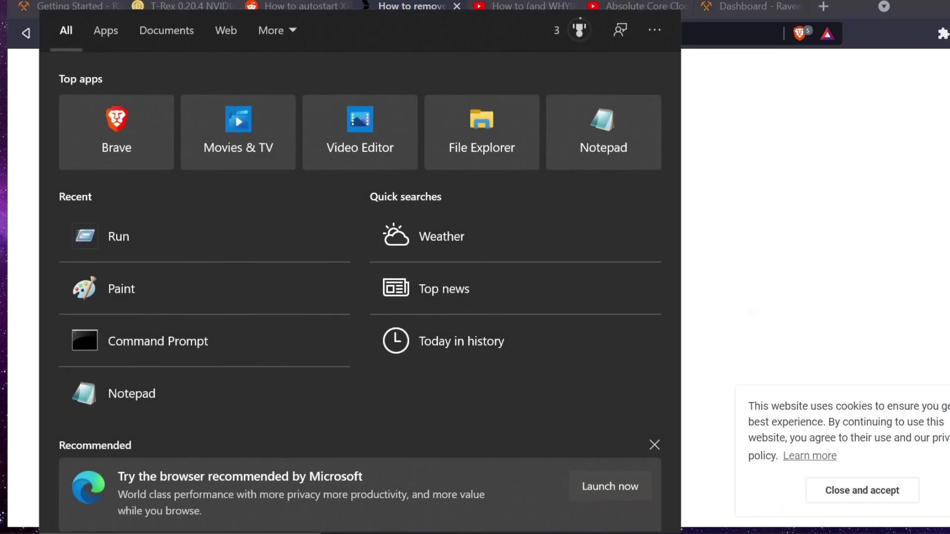
text(netplzwiz)
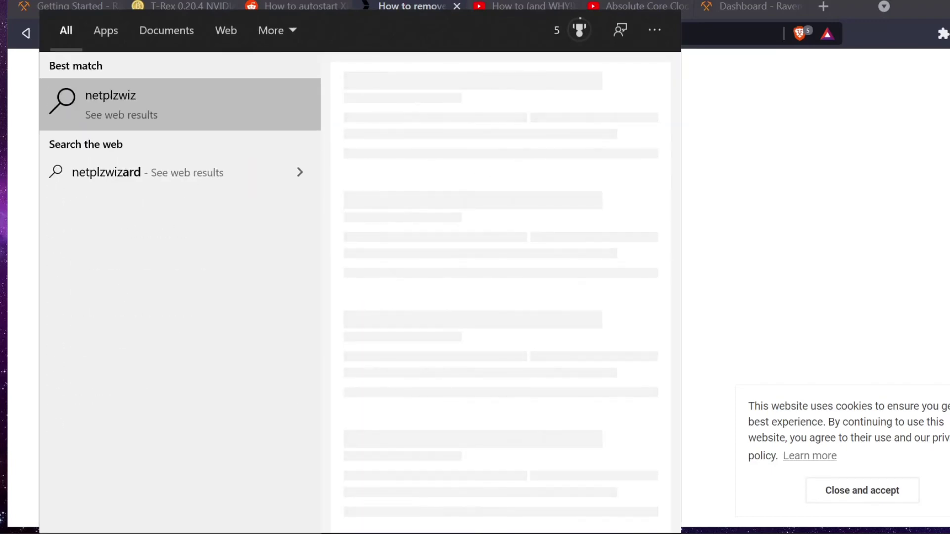
key(BackSpace)
key(BackSpace)
key(BackSpace)
key(BackSpace)
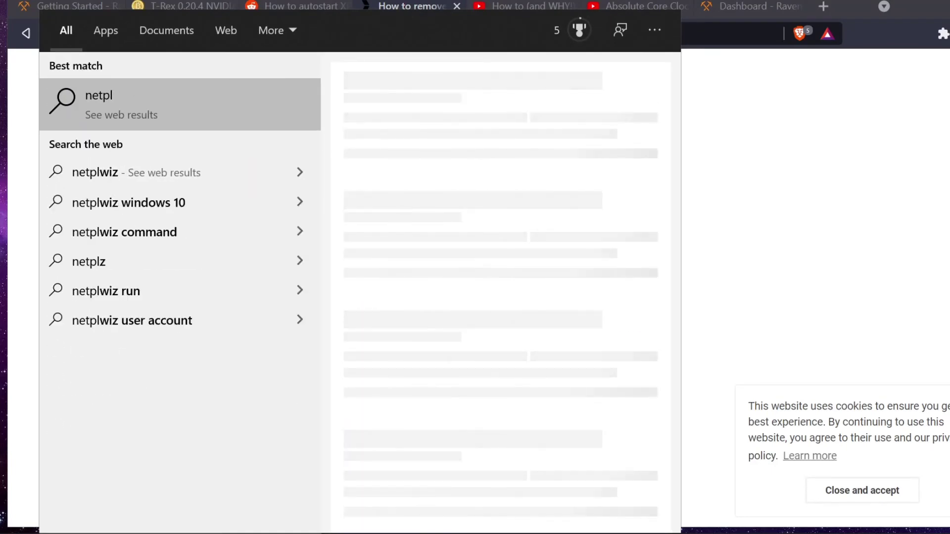
text(wiu)
key(BackSpace)
text(z)
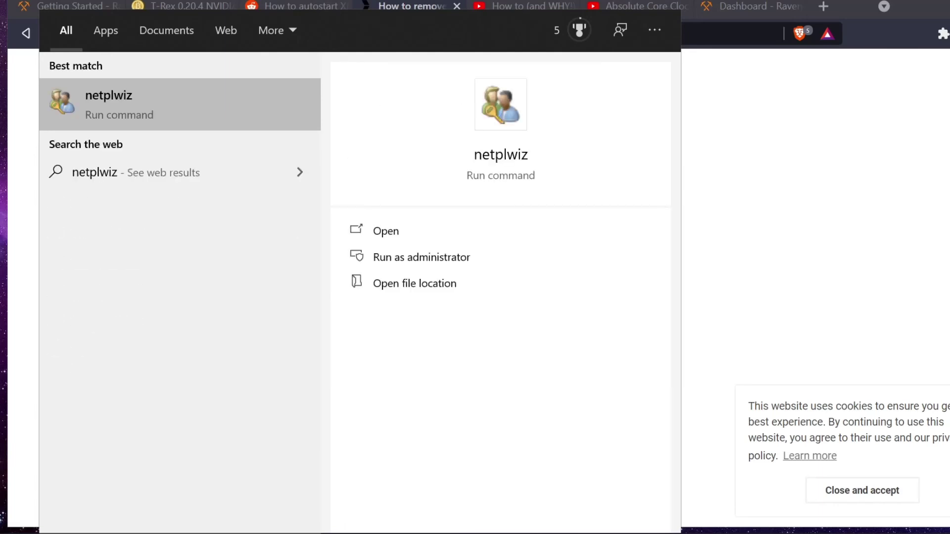
key(Return)
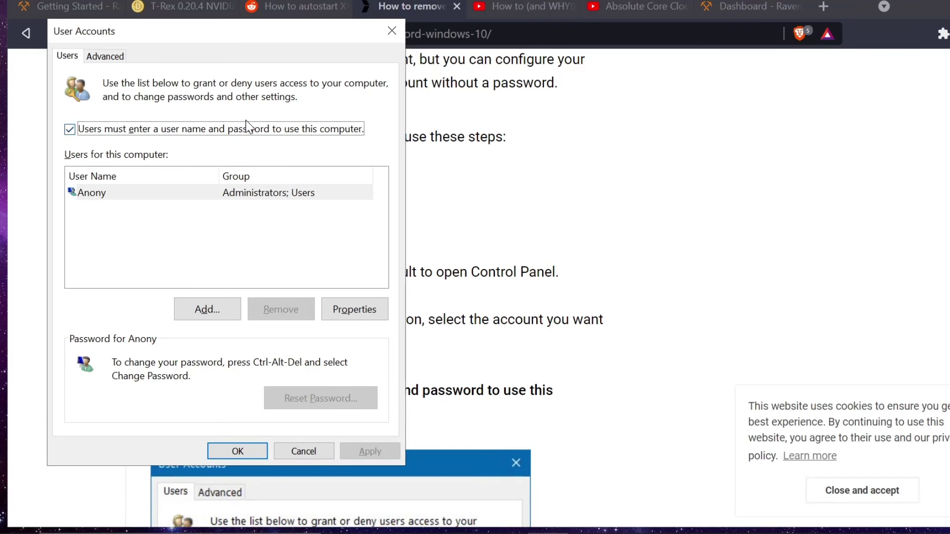
Turn off the requirement to enter a user name and password, apply automatic sign-in with blank password fields, and close User Accounts.
click(70, 129)
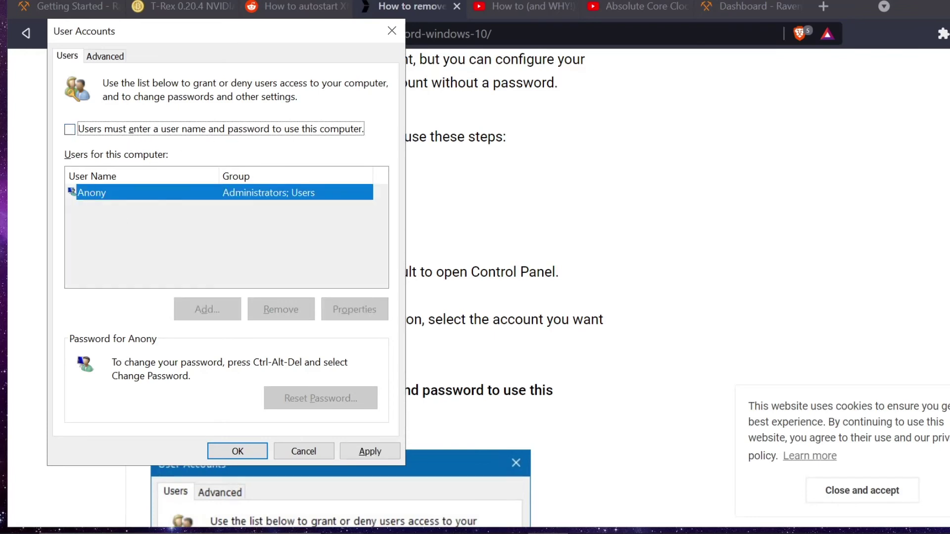
click(341, 451)
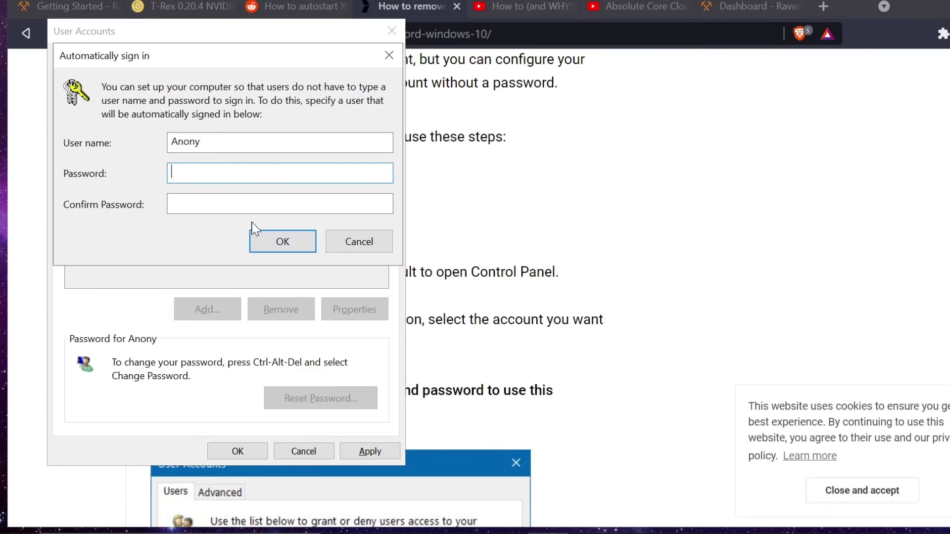
click(285, 242)
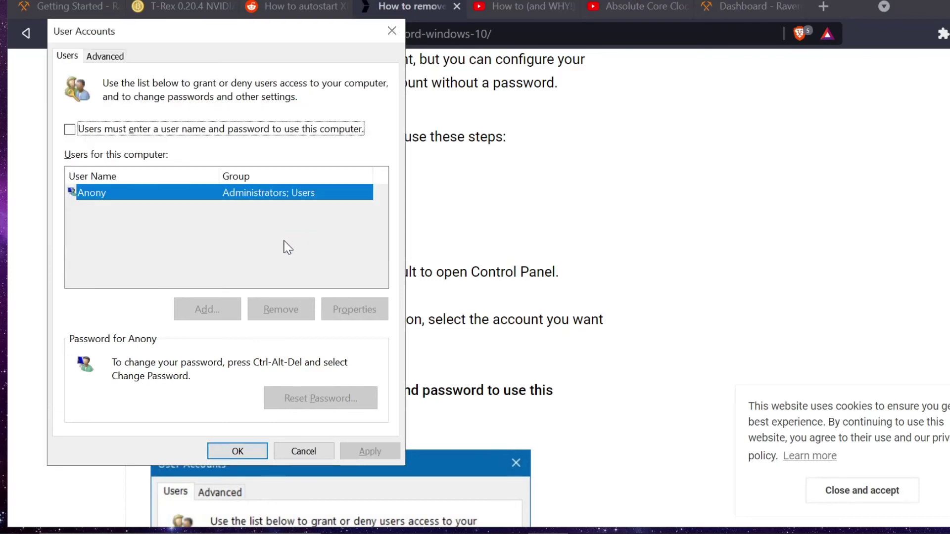
click(246, 452)
Examine the article's remaining automatic sign-in steps and its instructions for switching a Microsoft account to a local account.
scroll(331, 449, down, 5)
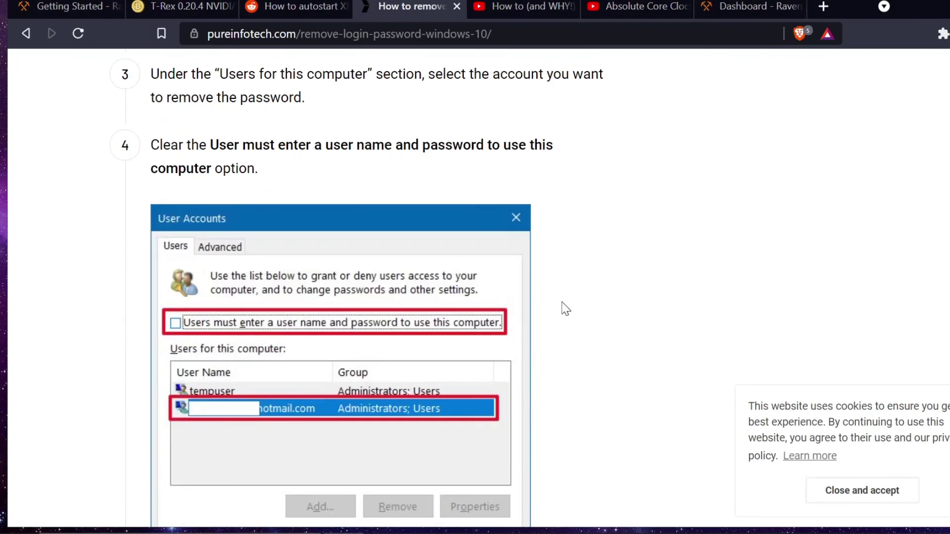
scroll(549, 297, down, 3)
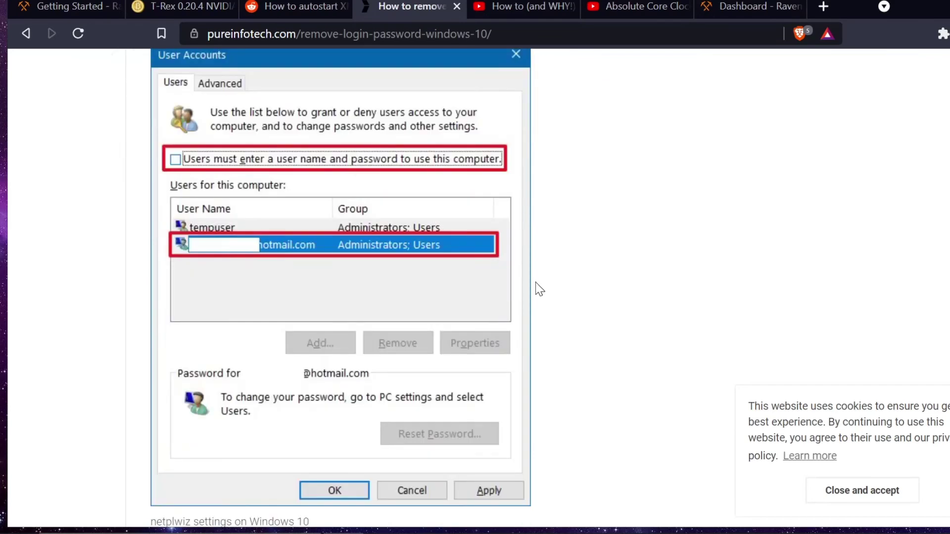
scroll(536, 282, down, 6)
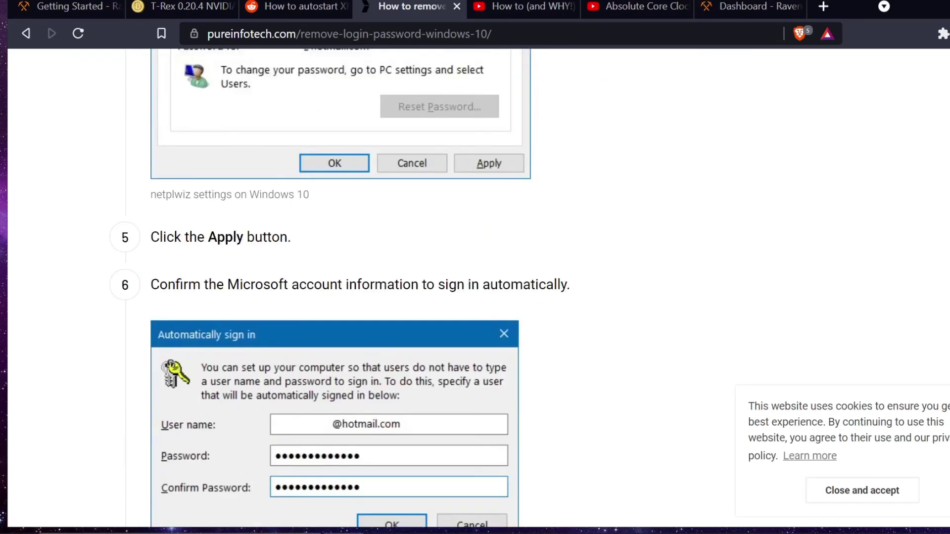
scroll(361, 403, down, 2)
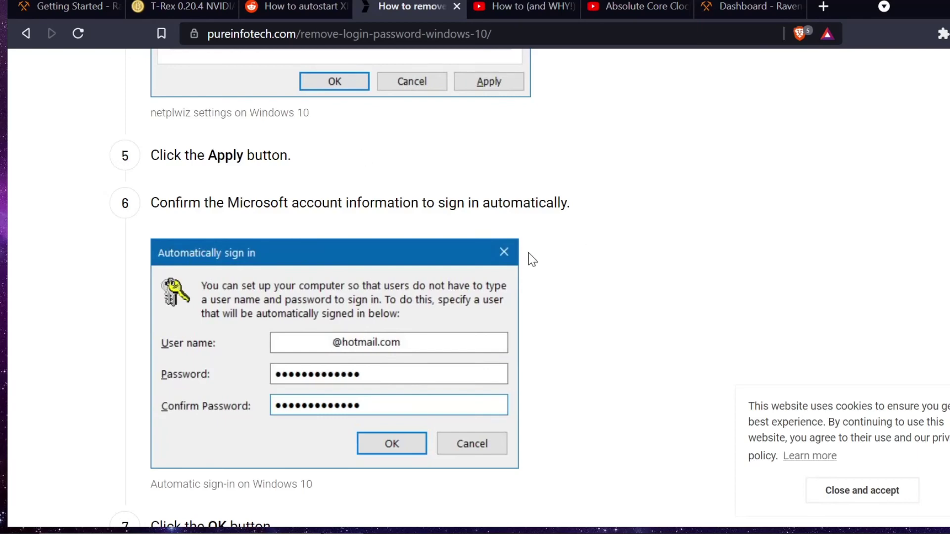
scroll(380, 279, down, 6)
scroll(388, 282, down, 5)
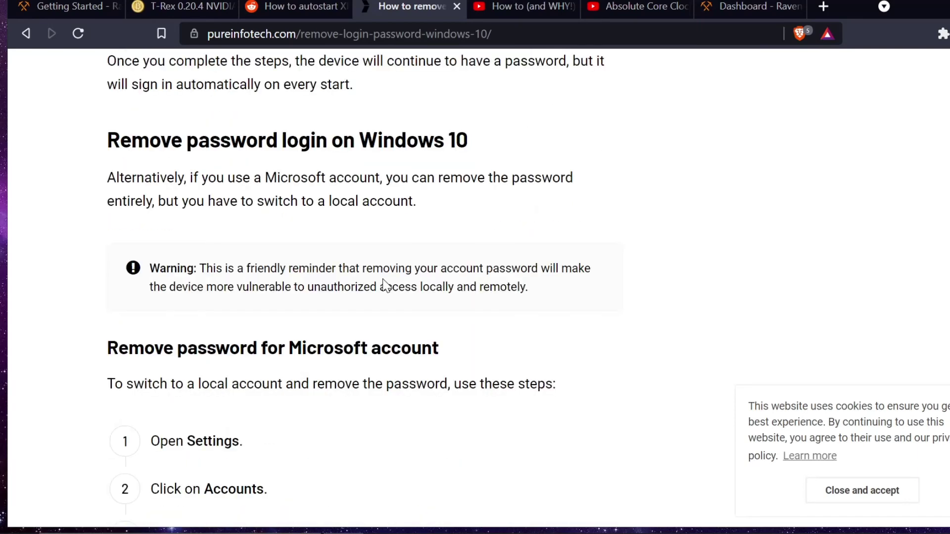
scroll(277, 302, down, 8)
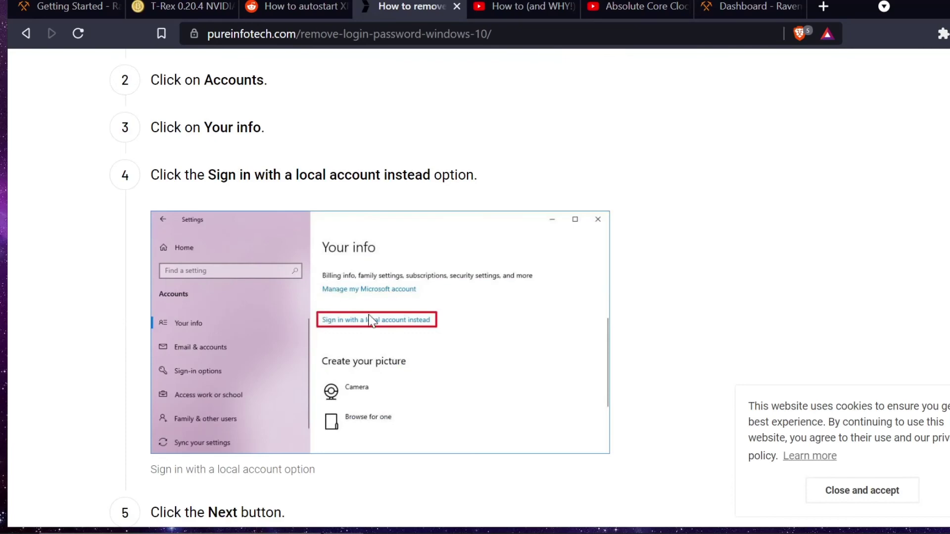
scroll(250, 166, up, 2)
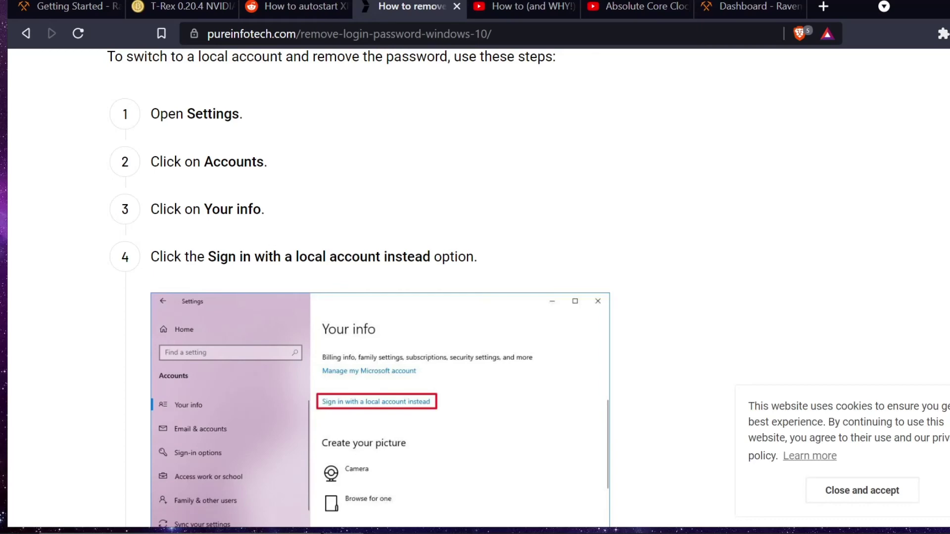
Examine the article's remaining steps for switching to a local account with blank password fields and the start of the local-account password removal section.
scroll(384, 303, down, 8)
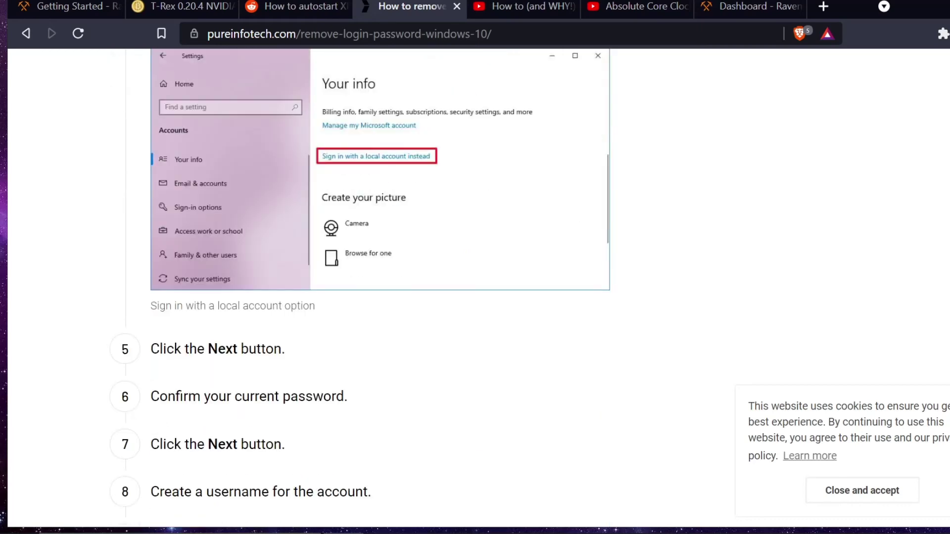
scroll(333, 424, down, 3)
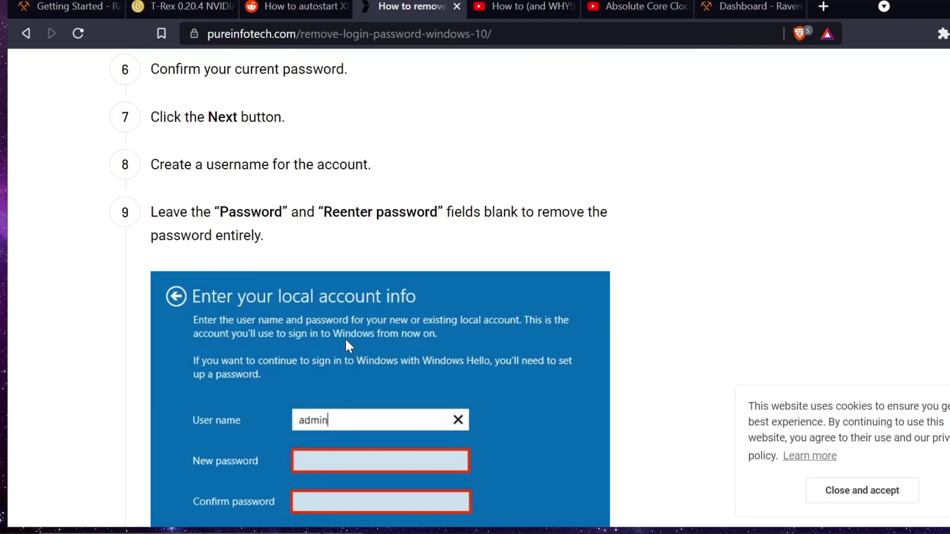
scroll(345, 341, down, 3)
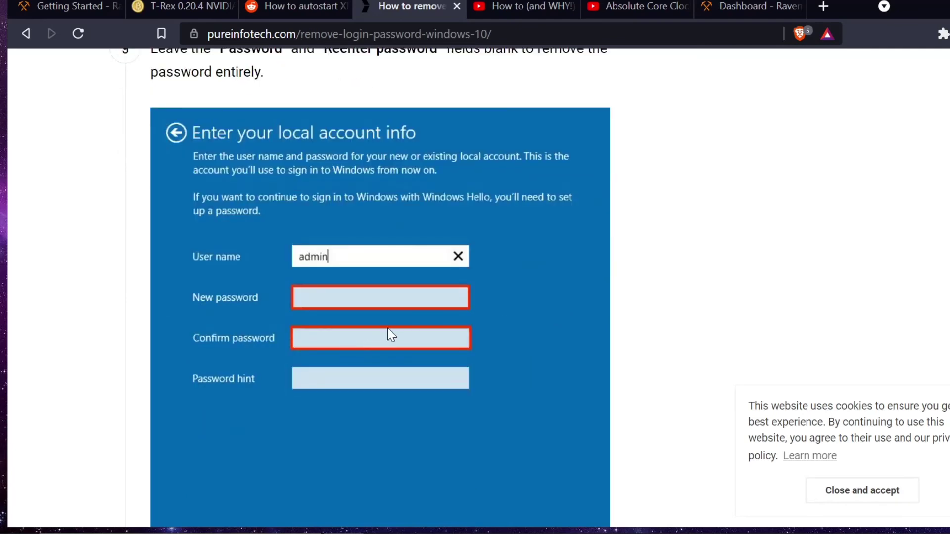
scroll(389, 333, down, 3)
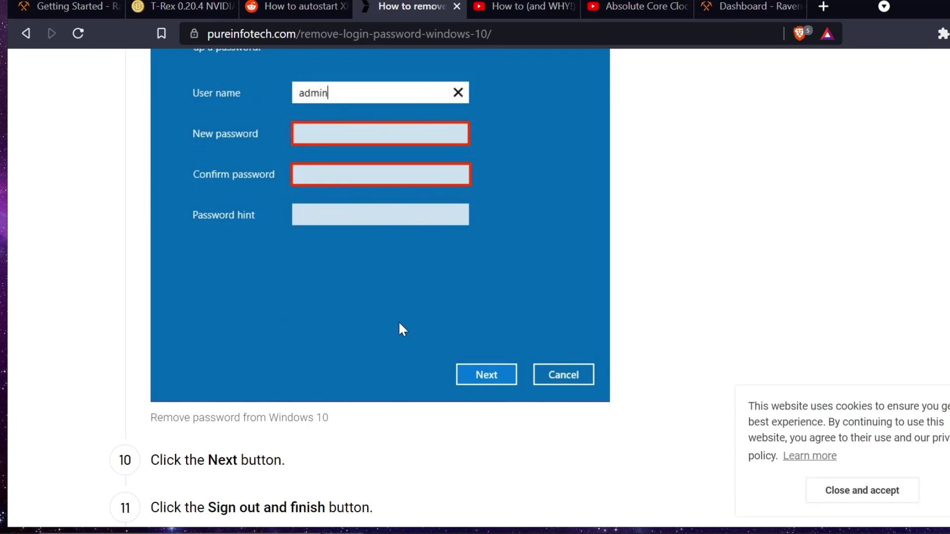
scroll(374, 320, down, 10)
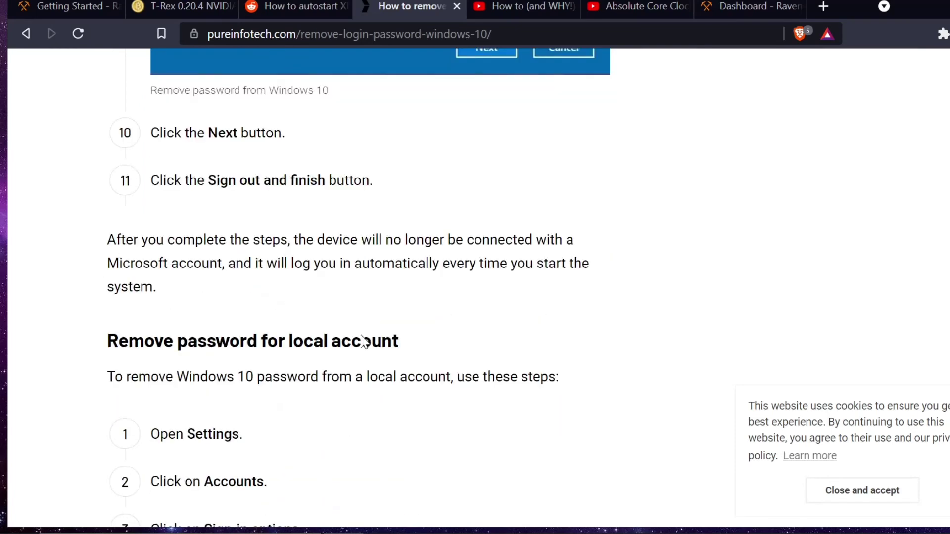
scroll(459, 470, up, 13)
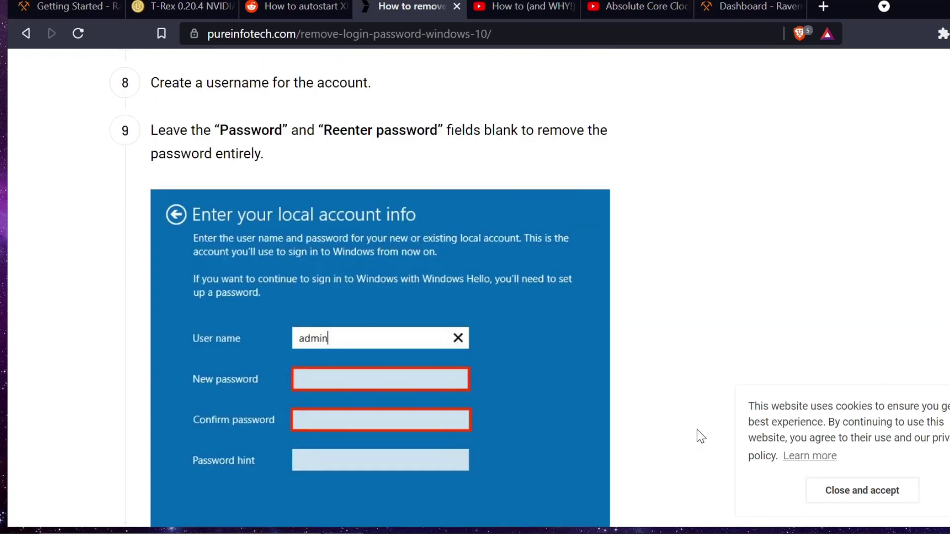
Accept the article's cookie notice and go back to the automatic sign-in instructions to review them.
click(819, 493)
scroll(640, 299, up, 20)
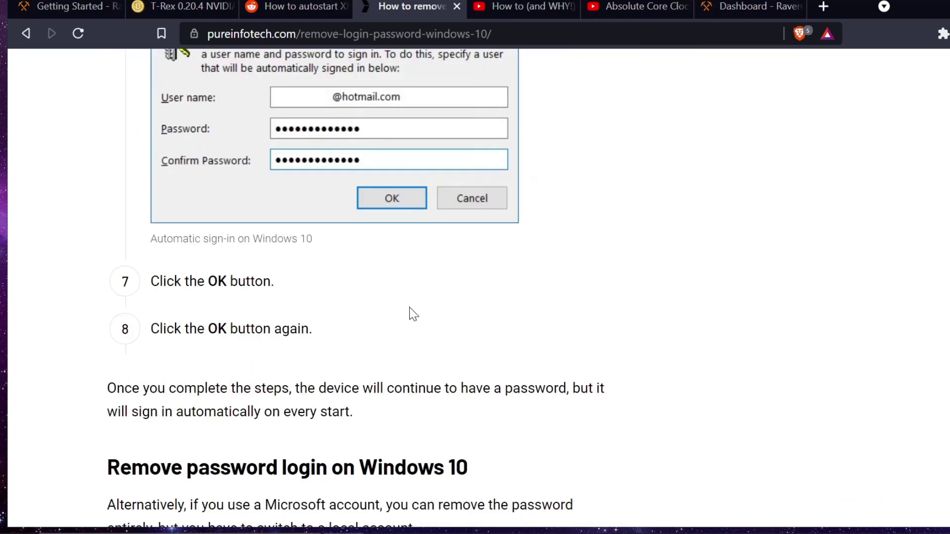
scroll(403, 224, up, 8)
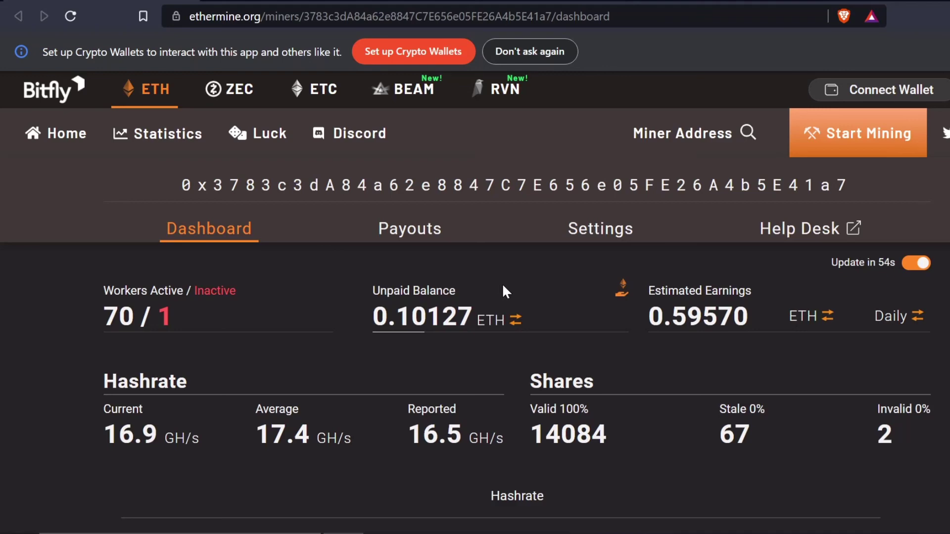
mouse_move(466, 533)
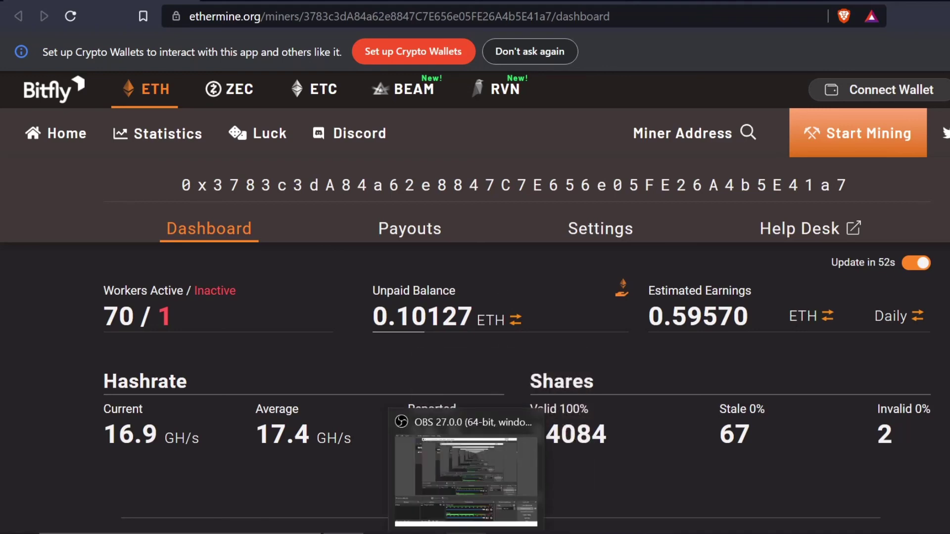